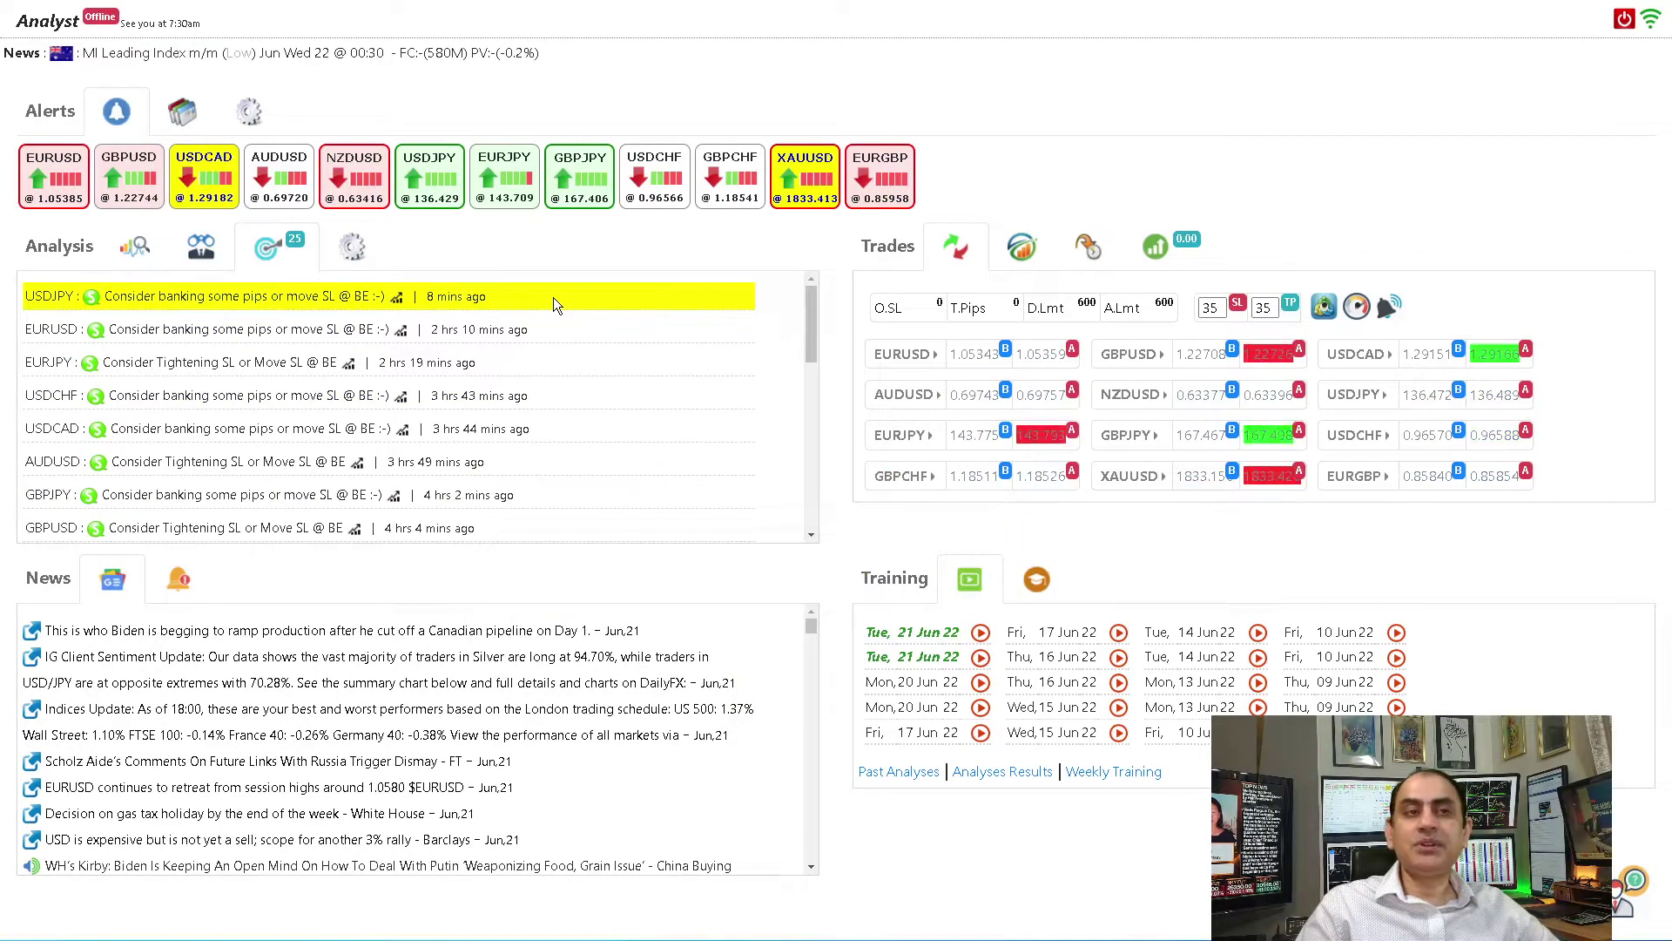
Open the EURUSD price chart popup from its alert tile on the dashboard
{"action": "left_click", "coordinate": [74, 193]}
On the enlarged EURUSD 4-hour chart, draw pink trendlines converging at the latest candles
{"action": "double_click", "coordinate": [563, 228]}
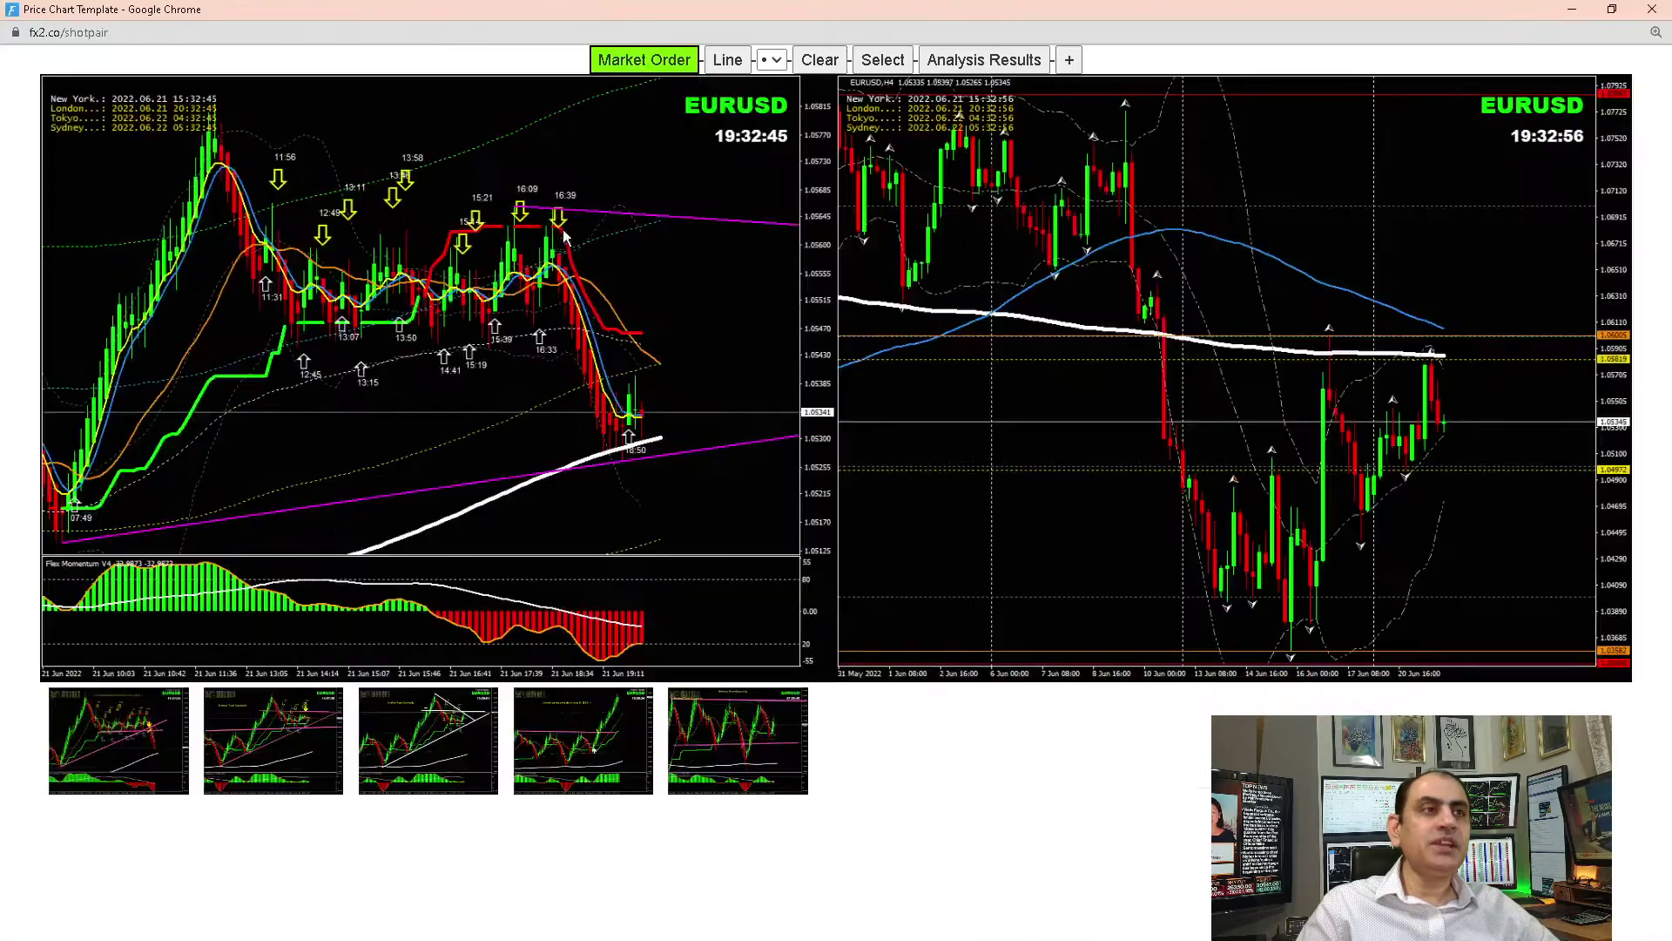
{"action": "left_click", "coordinate": [1209, 420]}
{"action": "left_click", "coordinate": [732, 64]}
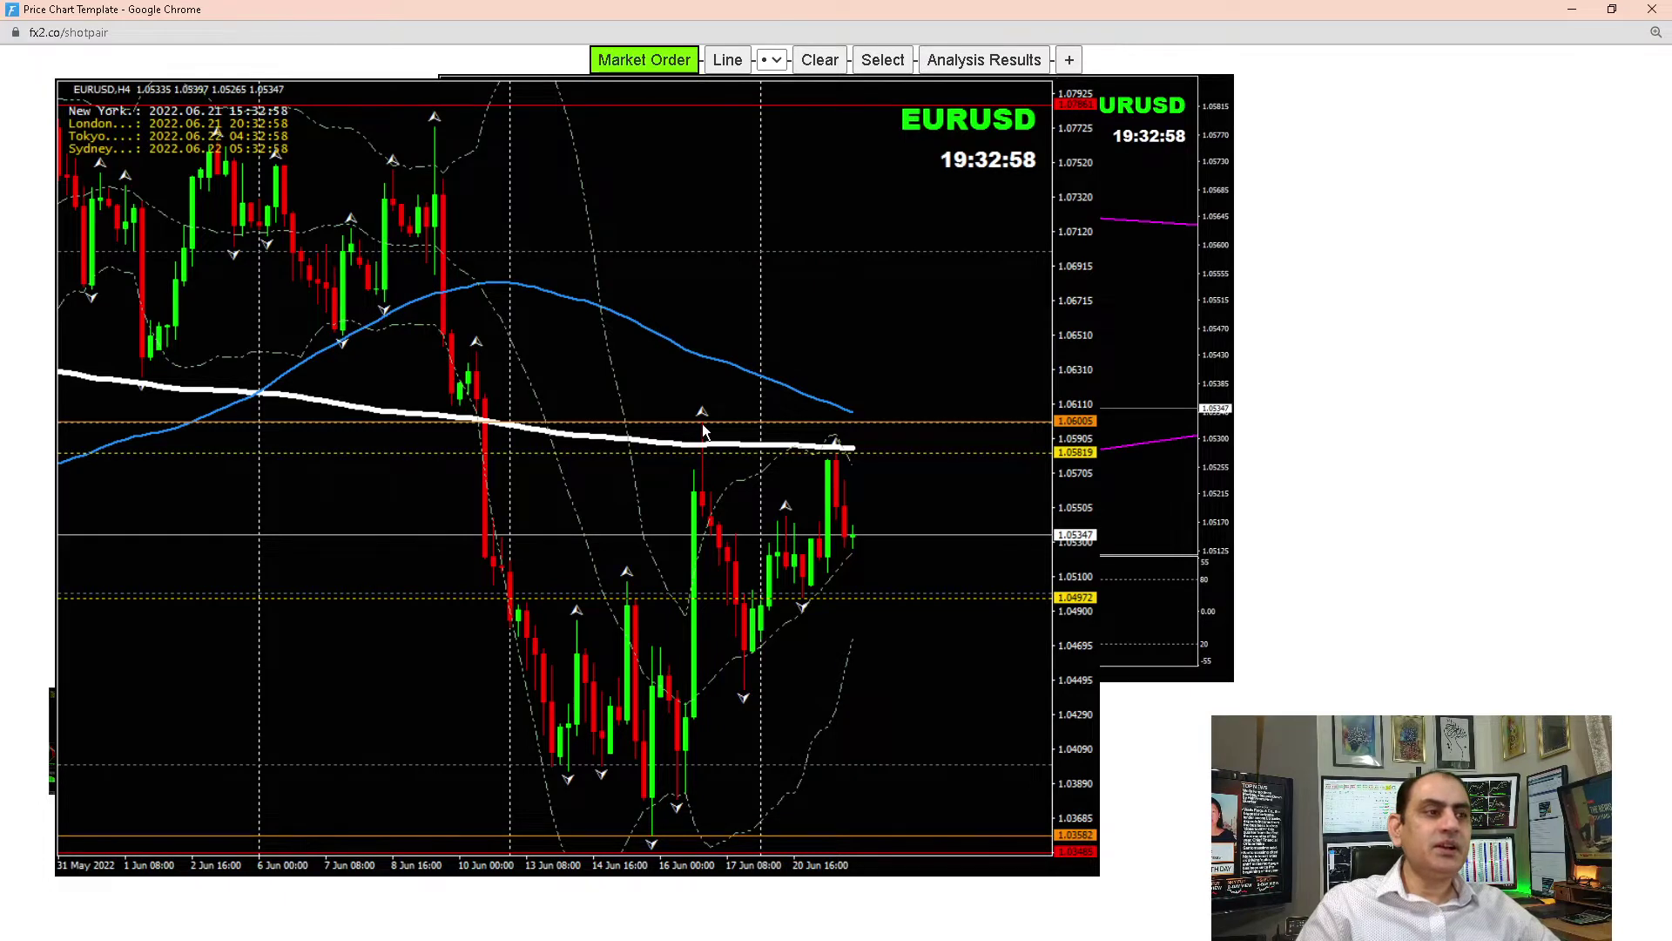
{"action": "left_click_drag", "start_coordinate": [702, 411], "coordinate": [845, 585]}
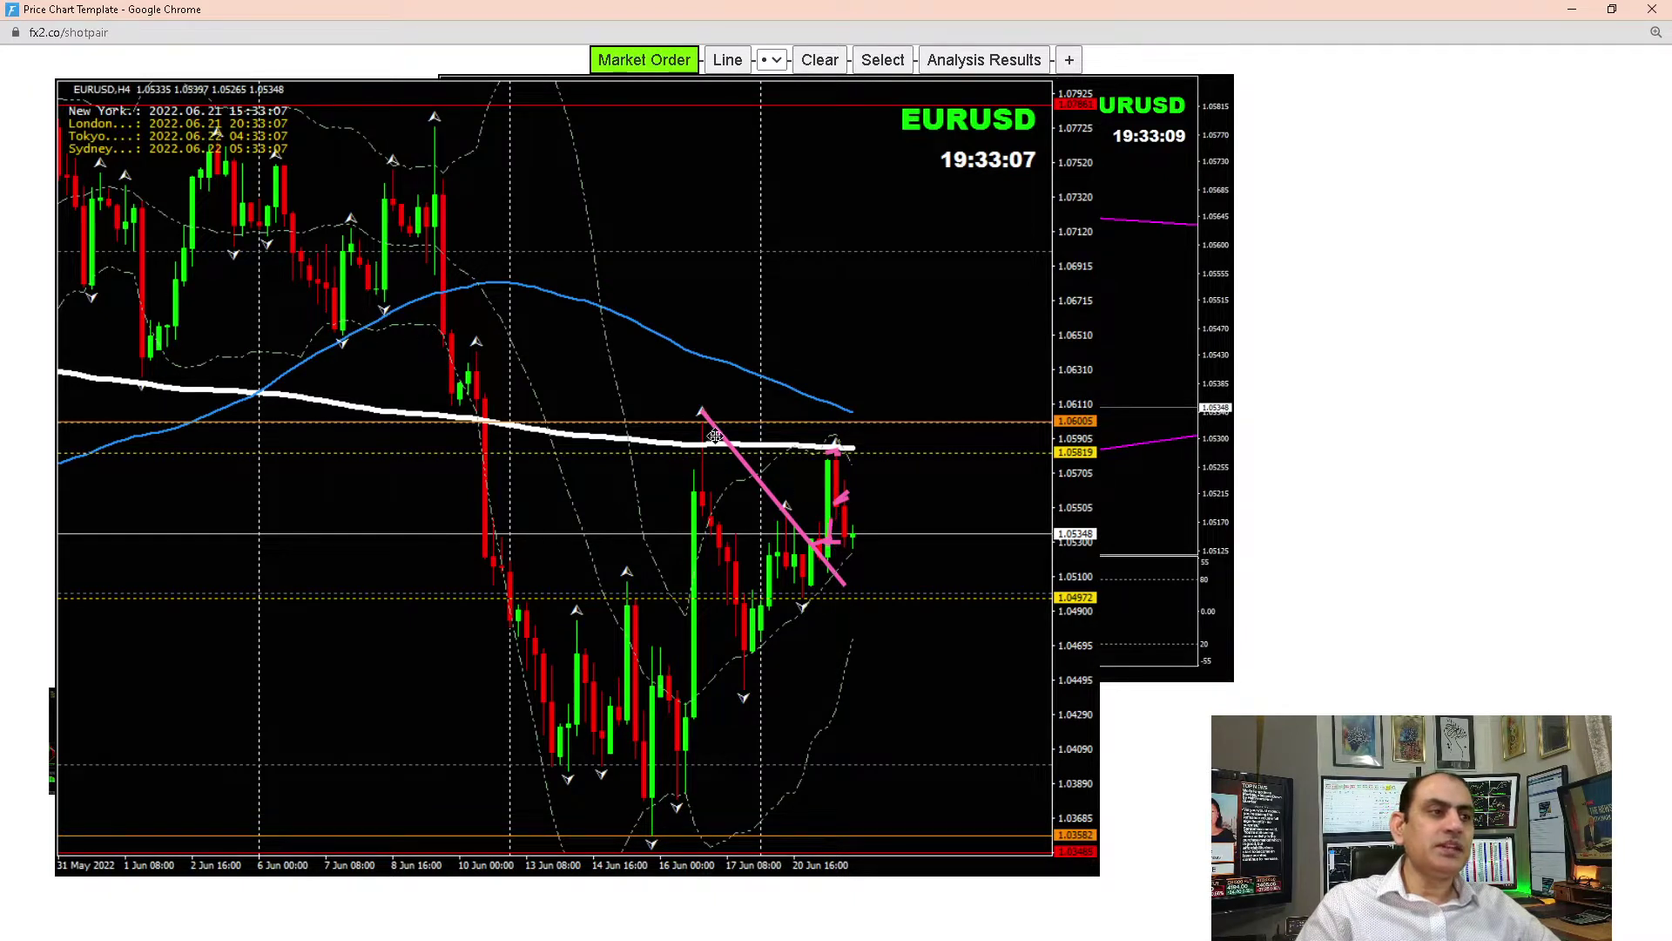
{"action": "left_click_drag", "start_coordinate": [435, 333], "coordinate": [927, 486]}
{"action": "left_click_drag", "start_coordinate": [702, 424], "coordinate": [712, 412]}
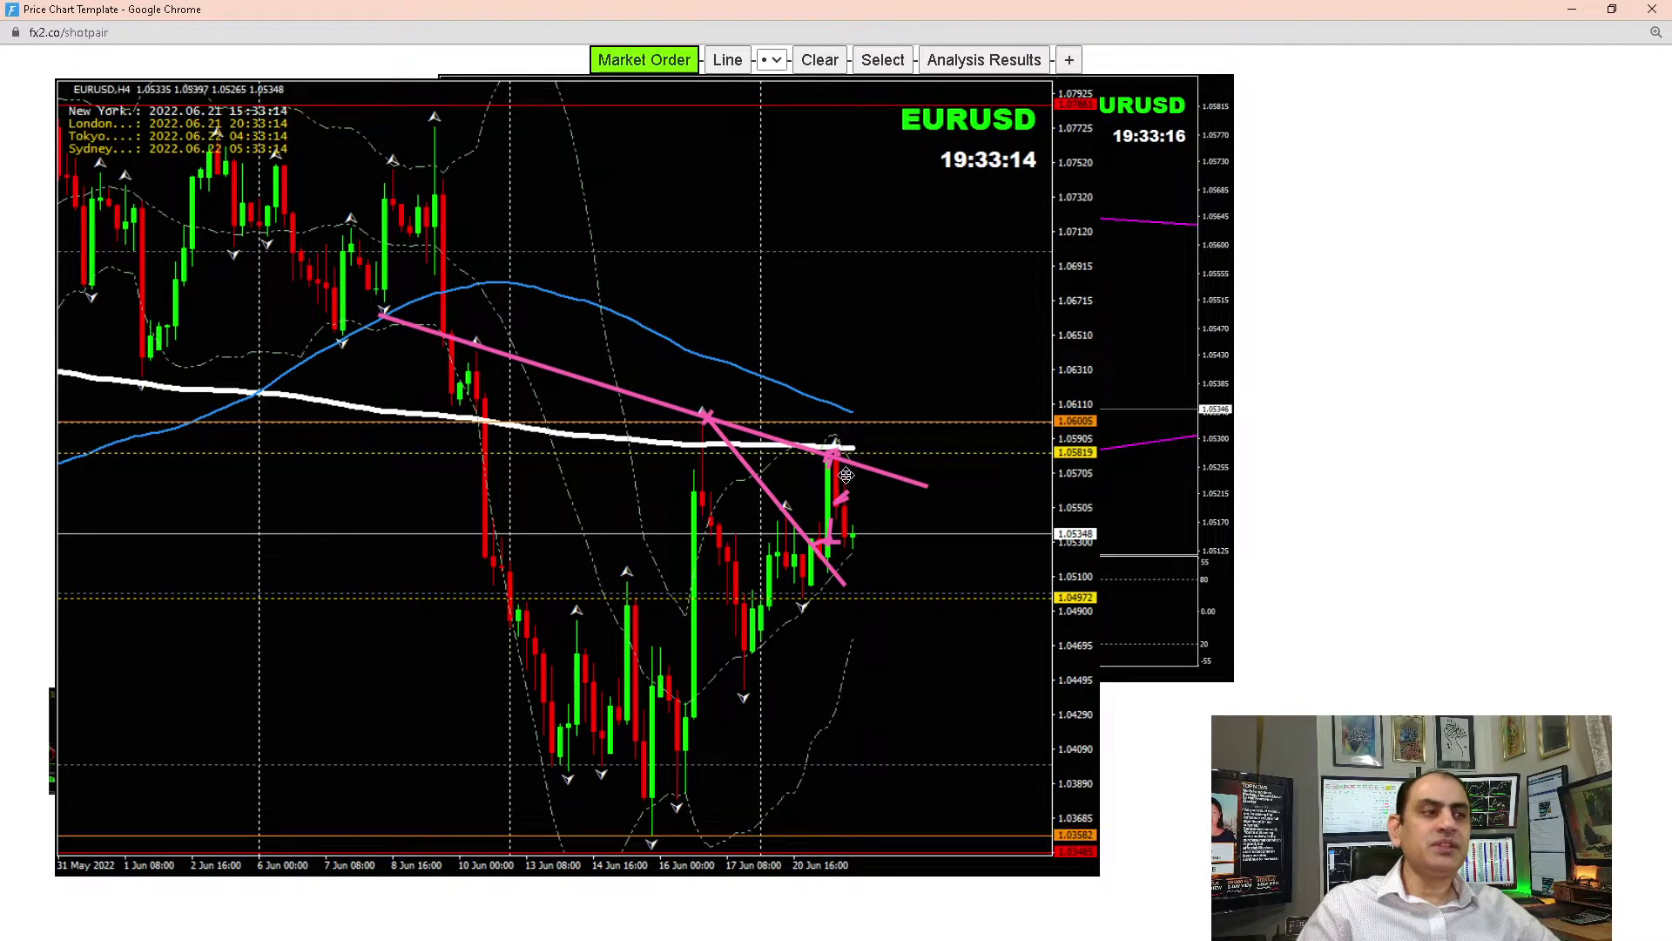
{"action": "double_click", "coordinate": [883, 430]}
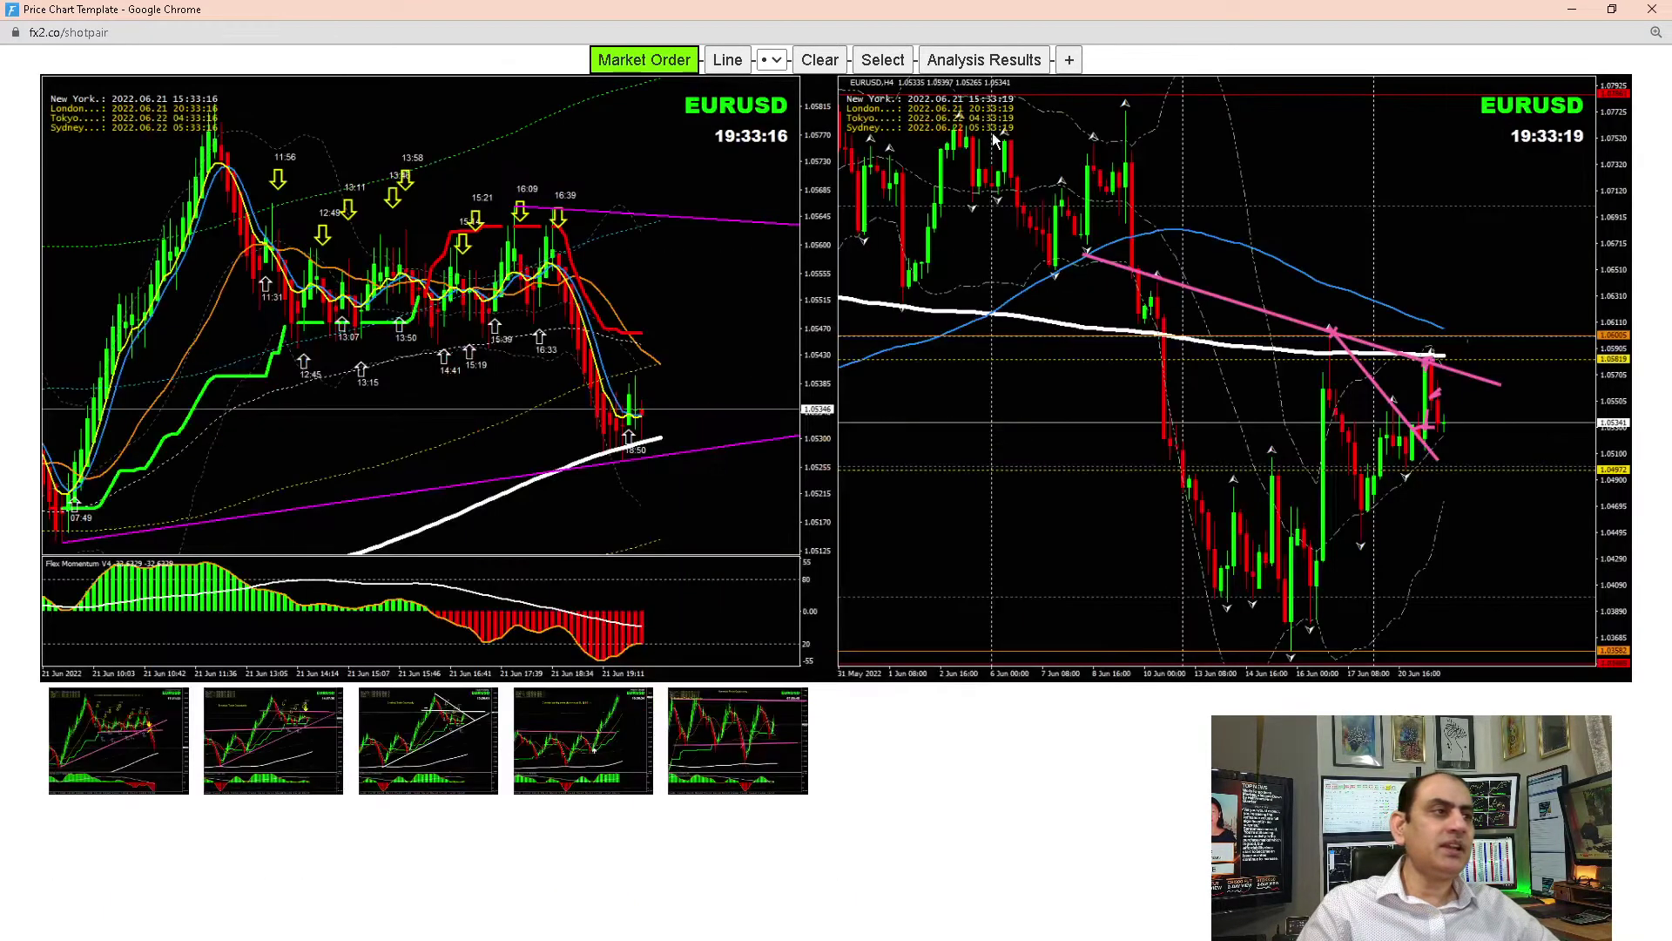
{"action": "left_click", "coordinate": [985, 64]}
{"action": "left_click_drag", "start_coordinate": [447, 97], "coordinate": [436, 24]}
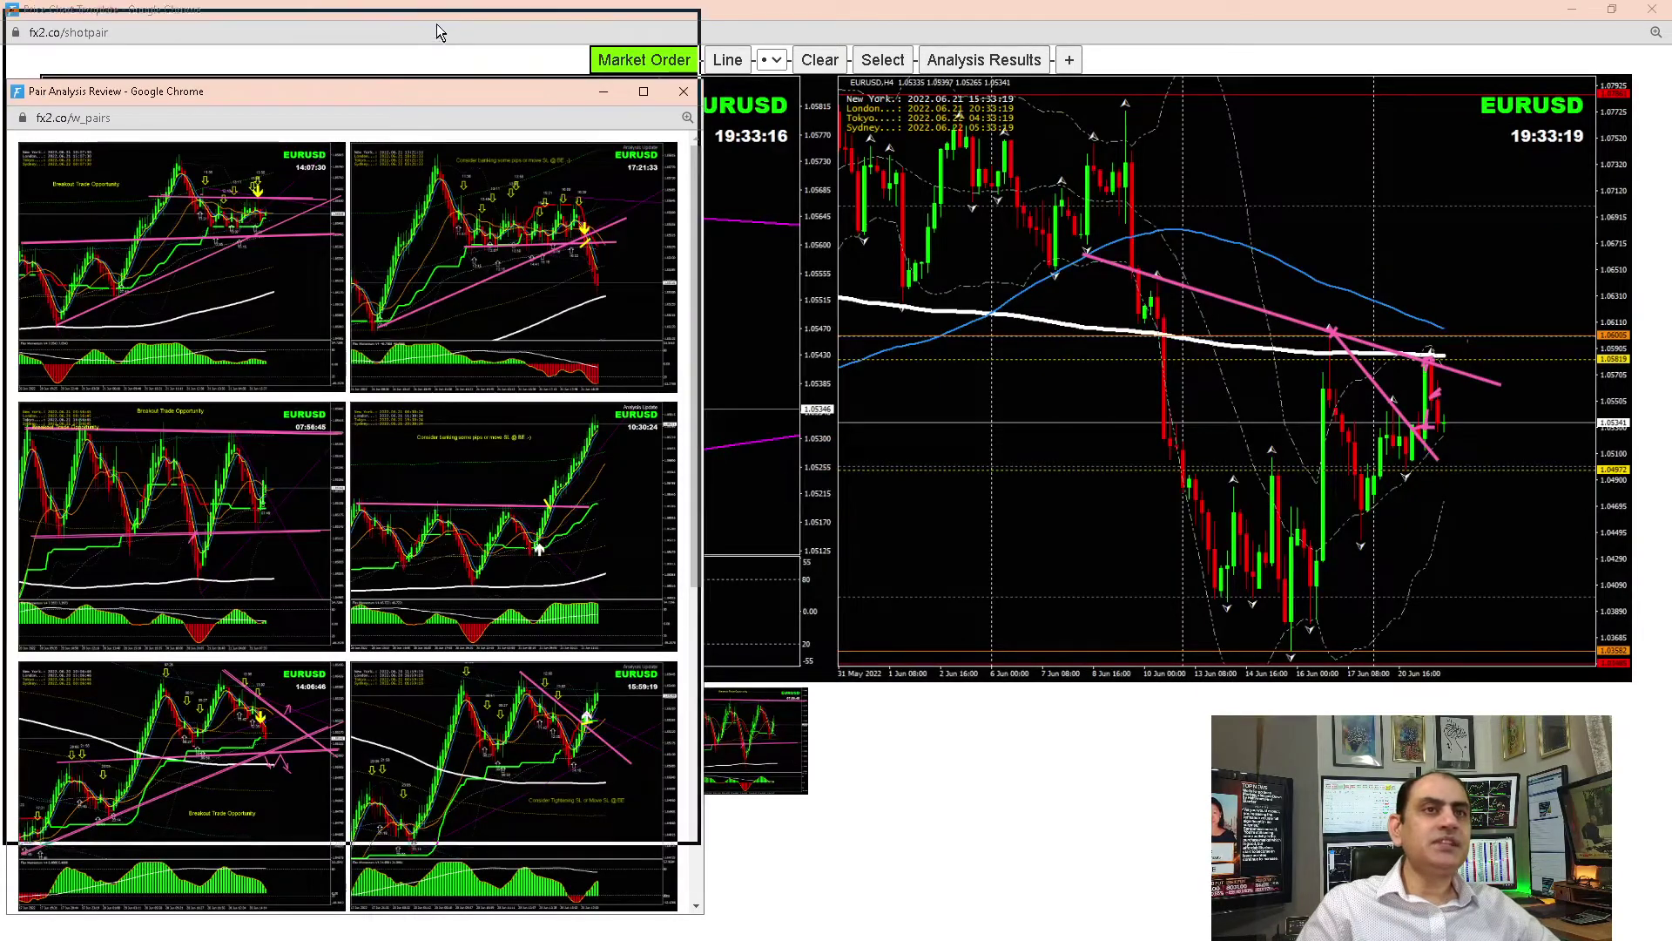
{"action": "left_click_drag", "start_coordinate": [701, 663], "coordinate": [1310, 663]}
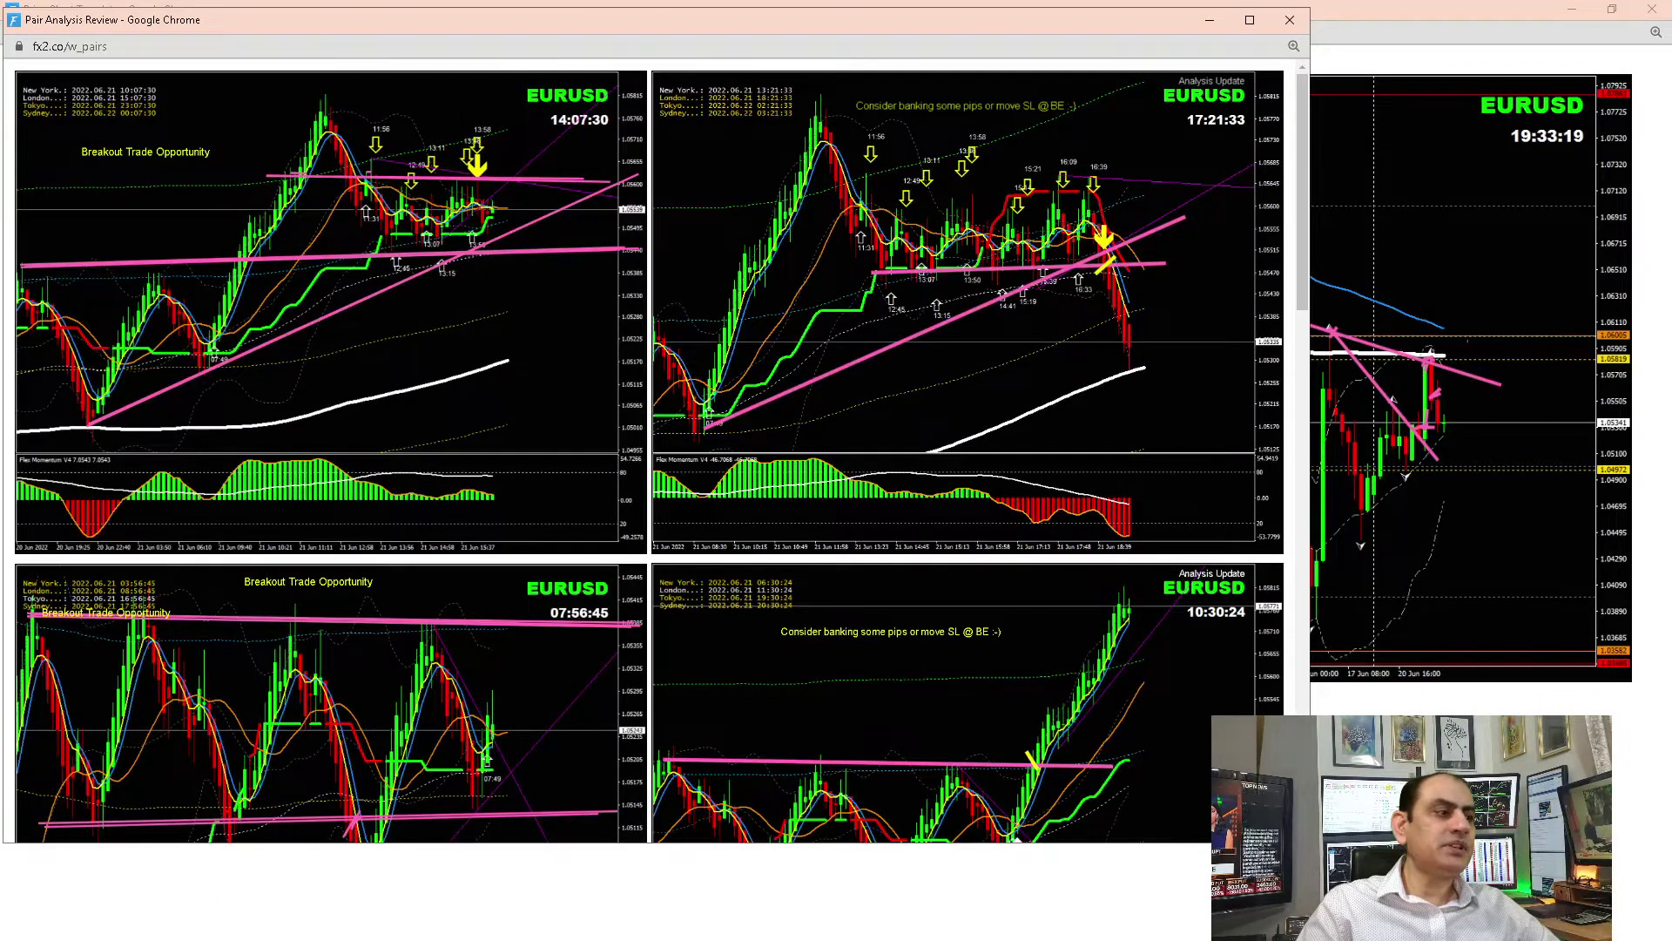
{"action": "left_click_drag", "start_coordinate": [1310, 843], "coordinate": [1289, 906]}
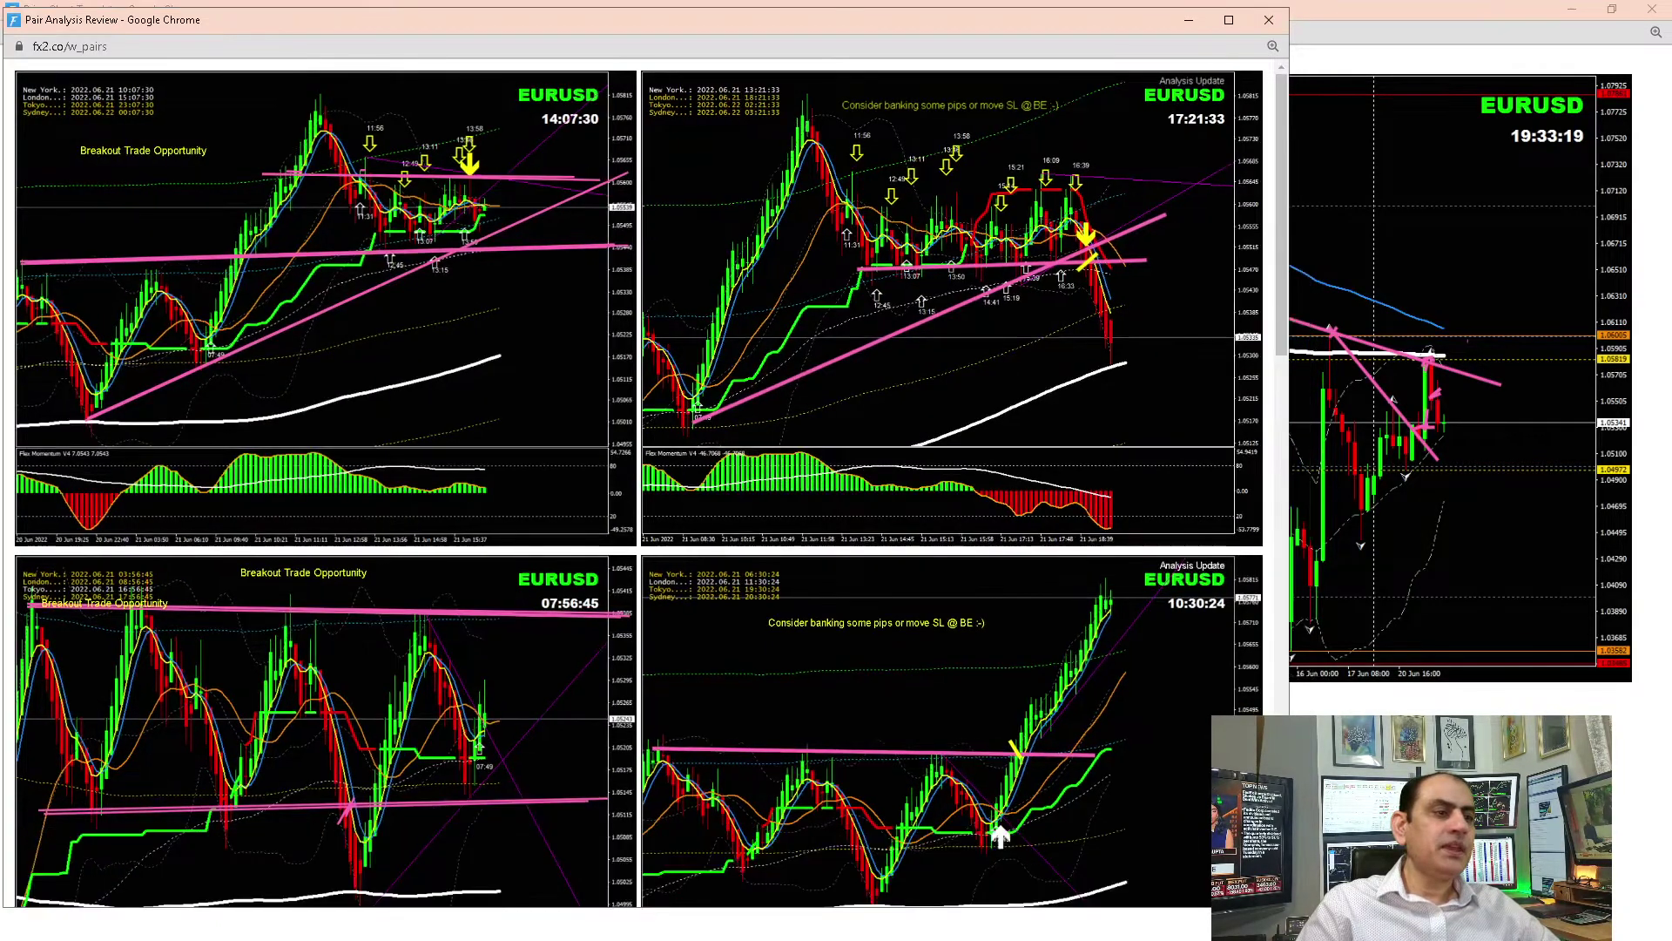
{"action": "left_click_drag", "start_coordinate": [1277, 291], "coordinate": [1281, 298]}
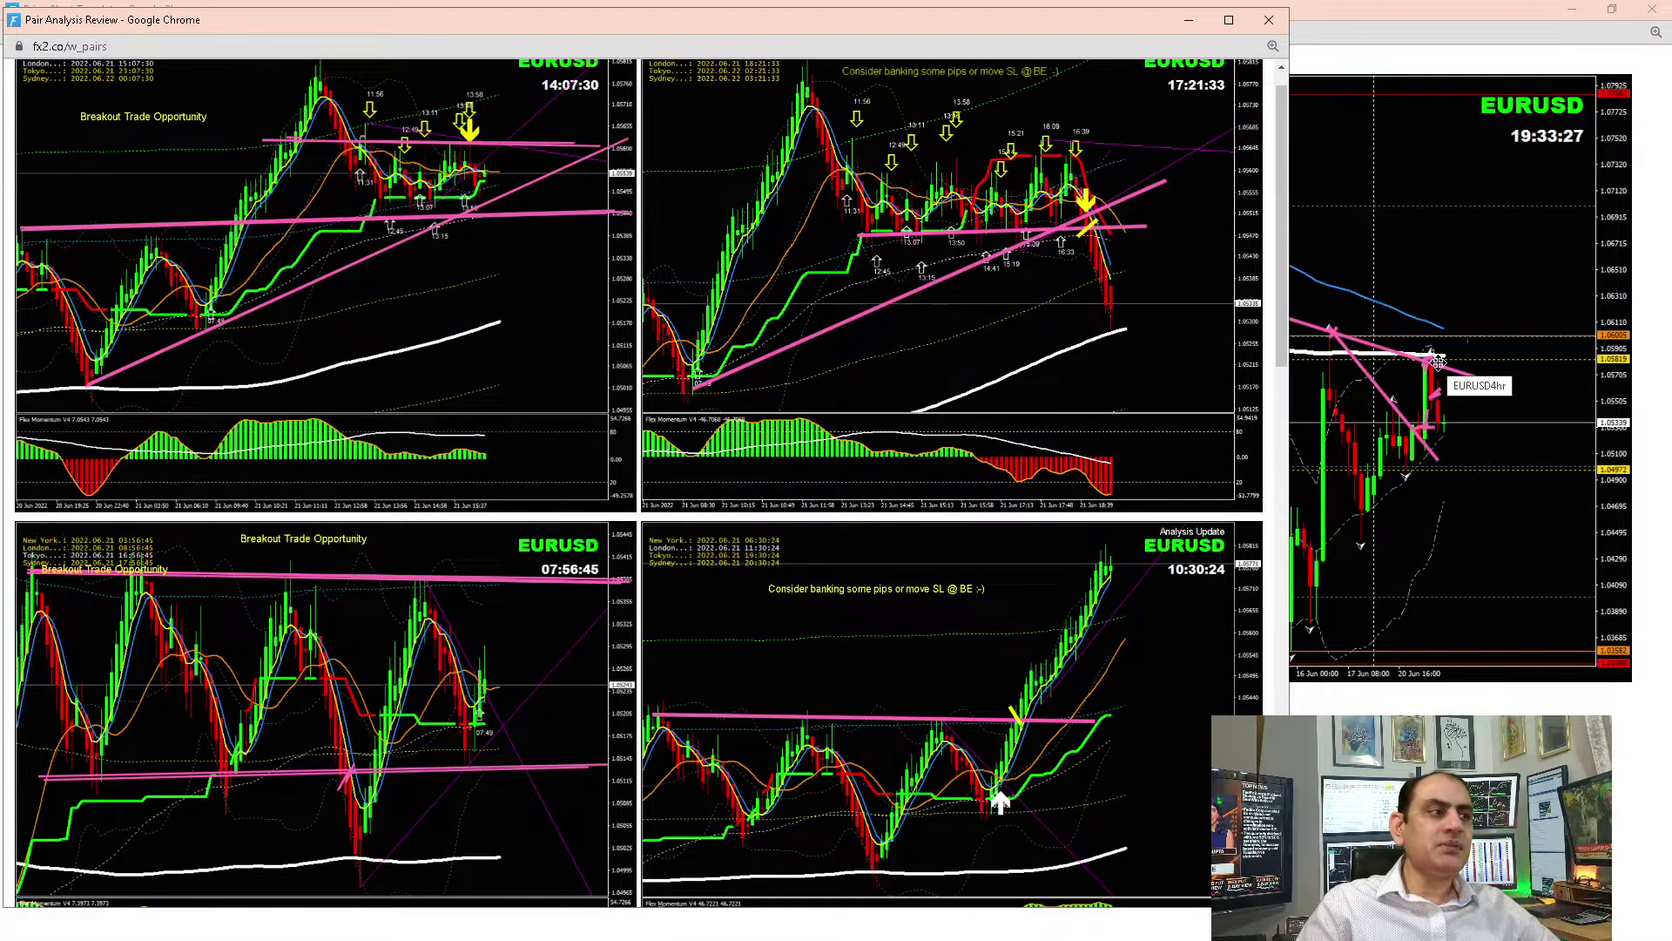
{"action": "left_click_drag", "start_coordinate": [1289, 339], "coordinate": [1291, 340]}
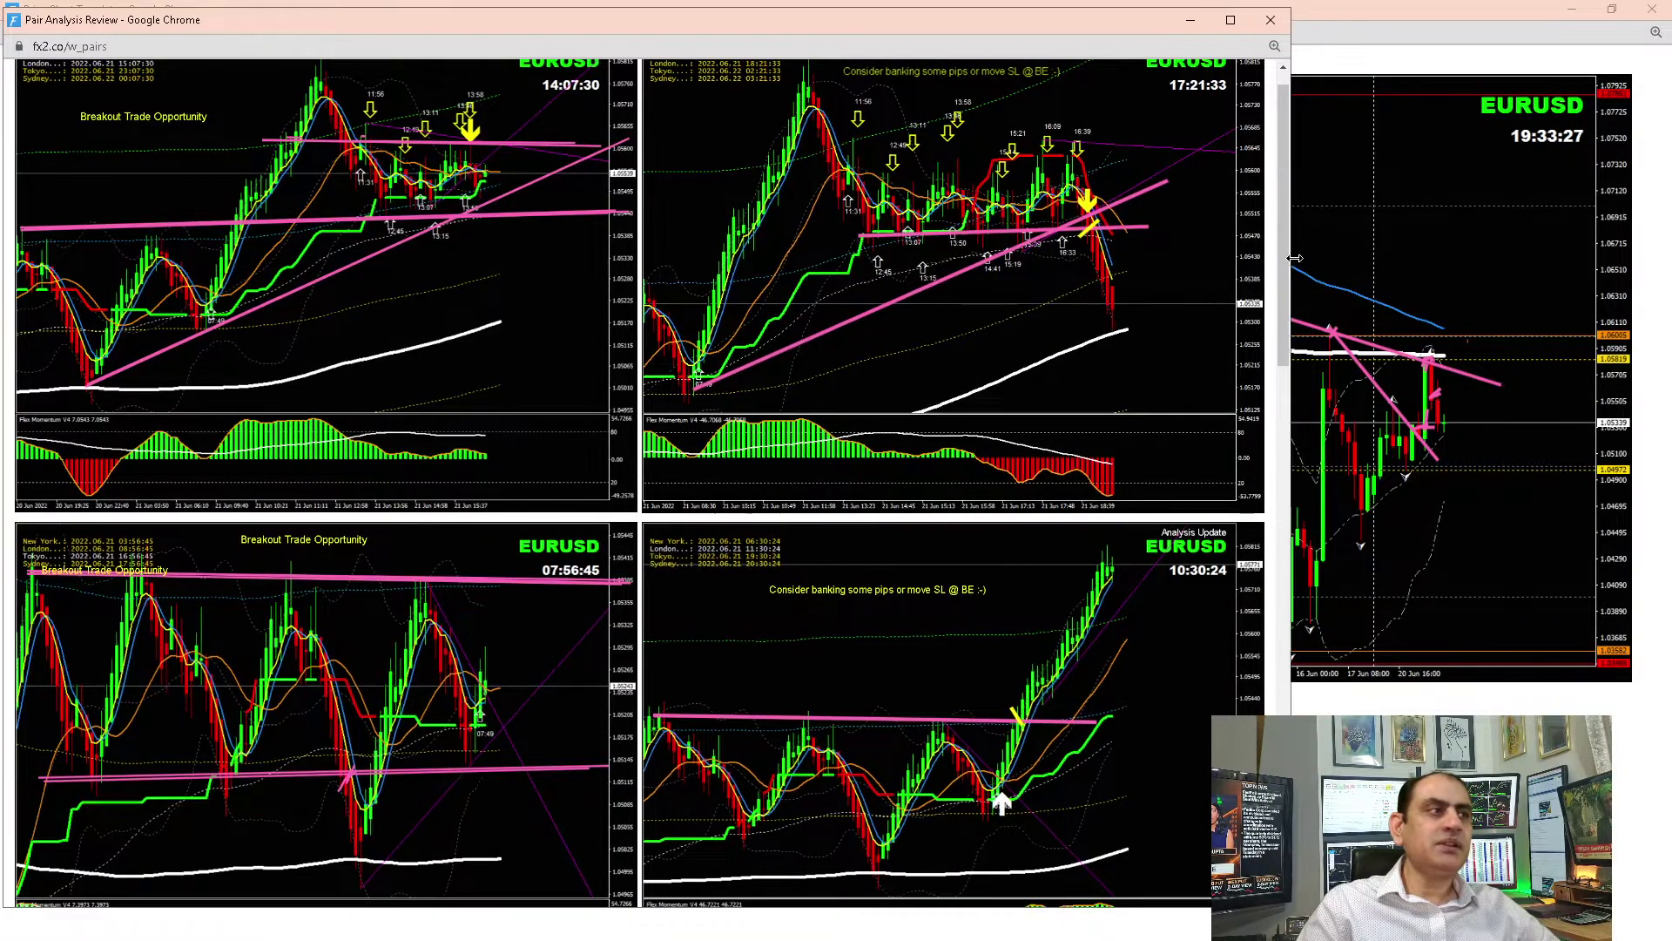
{"action": "scroll", "coordinate": [1277, 296], "scroll_direction": "up", "scroll_amount": 1}
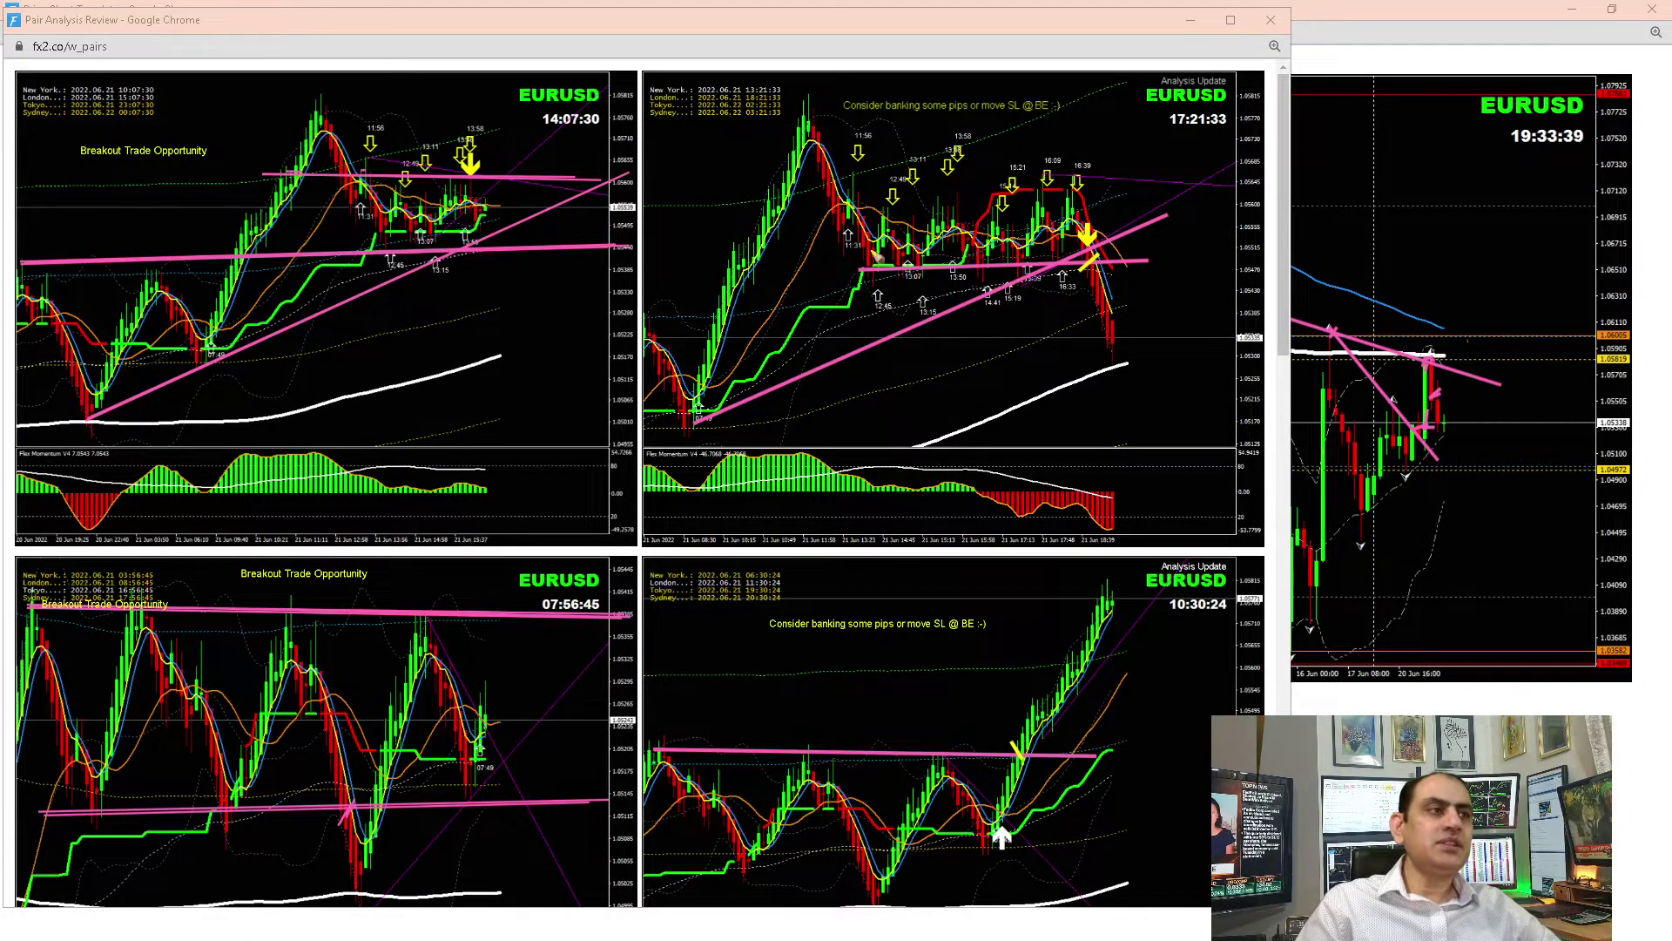
{"action": "left_click_drag", "start_coordinate": [831, 196], "coordinate": [1116, 194]}
{"action": "left_click_drag", "start_coordinate": [1004, 445], "coordinate": [1009, 490]}
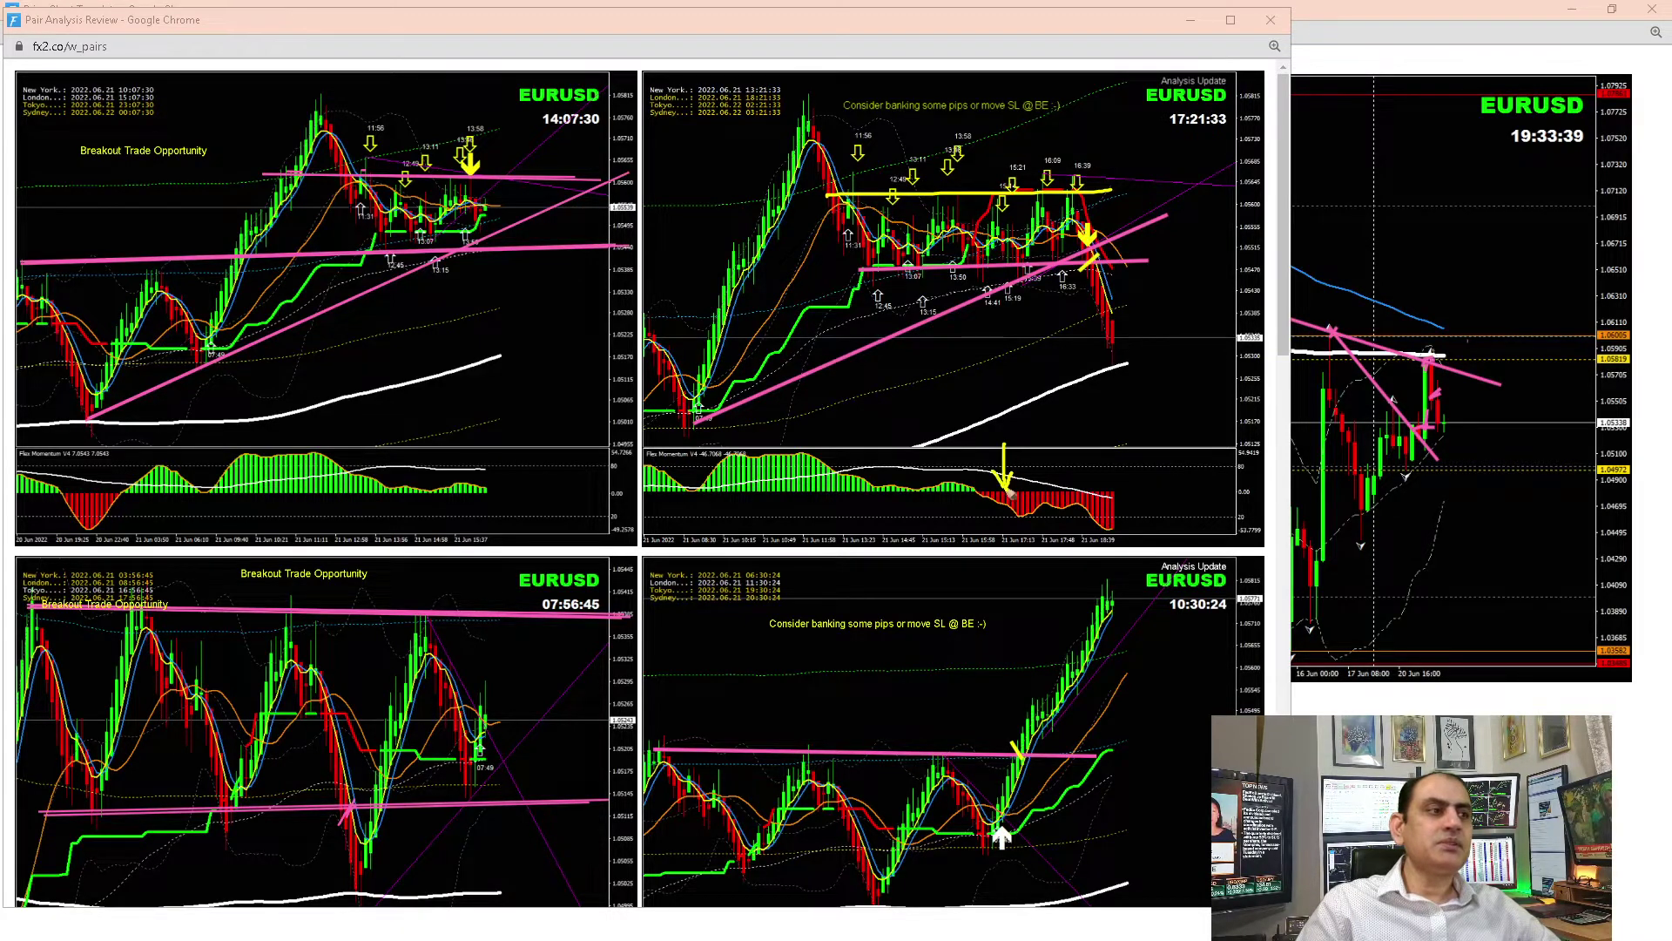
{"action": "left_click_drag", "start_coordinate": [1429, 359], "coordinate": [1446, 407]}
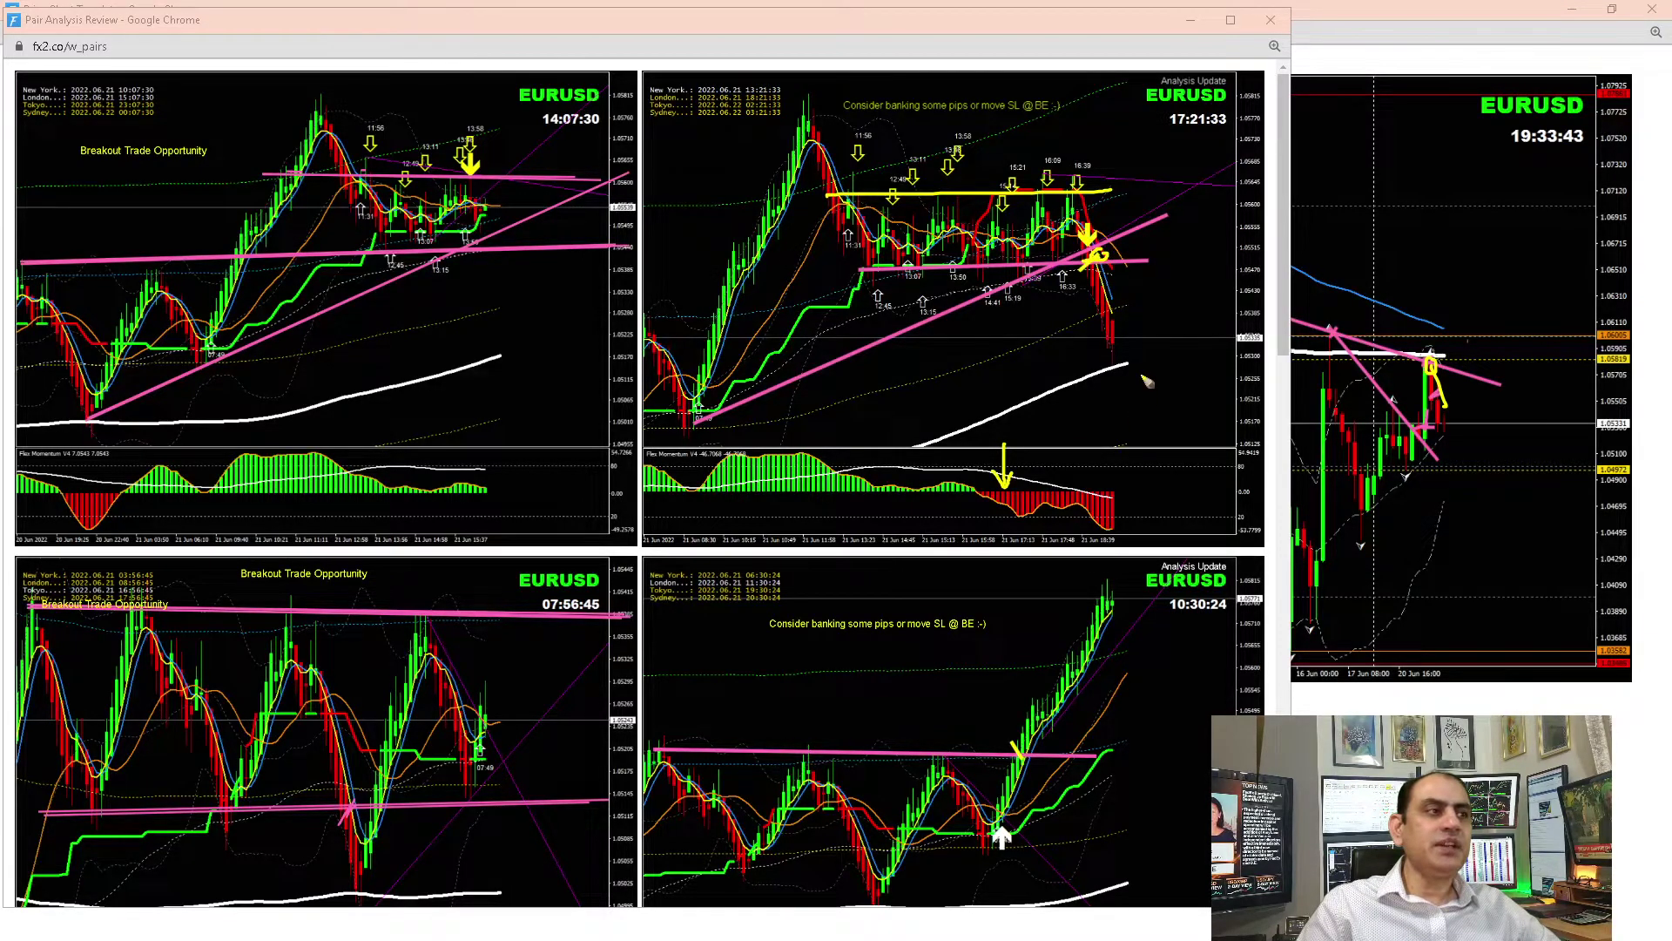
{"action": "left_click_drag", "start_coordinate": [1098, 367], "coordinate": [1118, 366]}
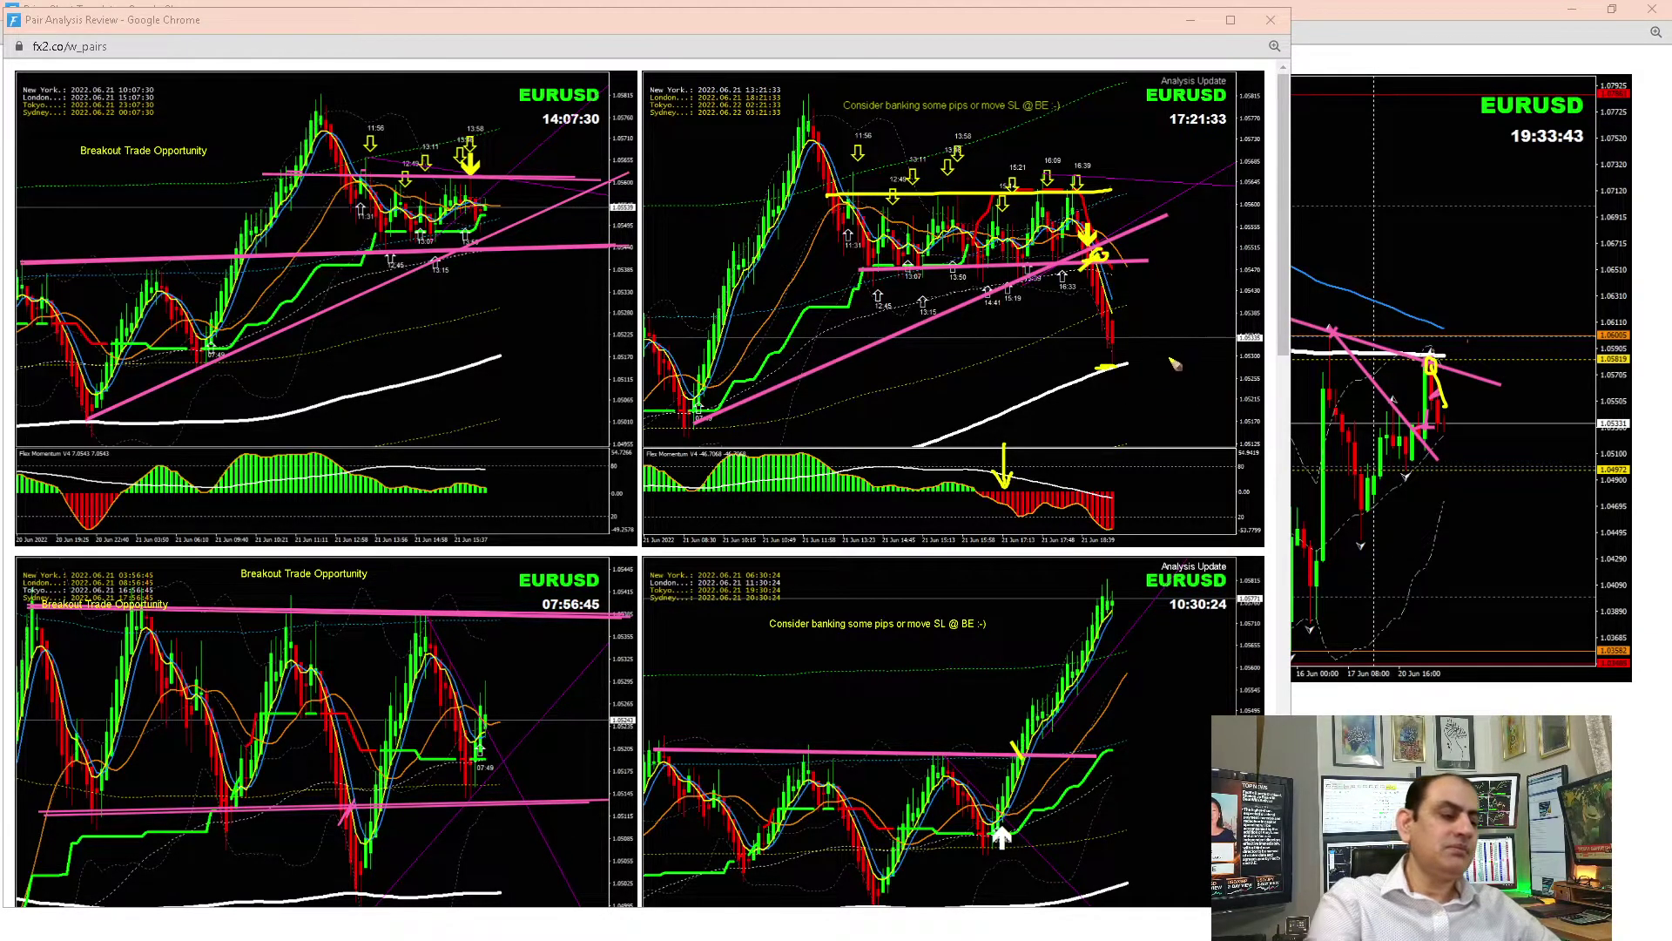
{"action": "key", "text": "ctrl+shift+6"}
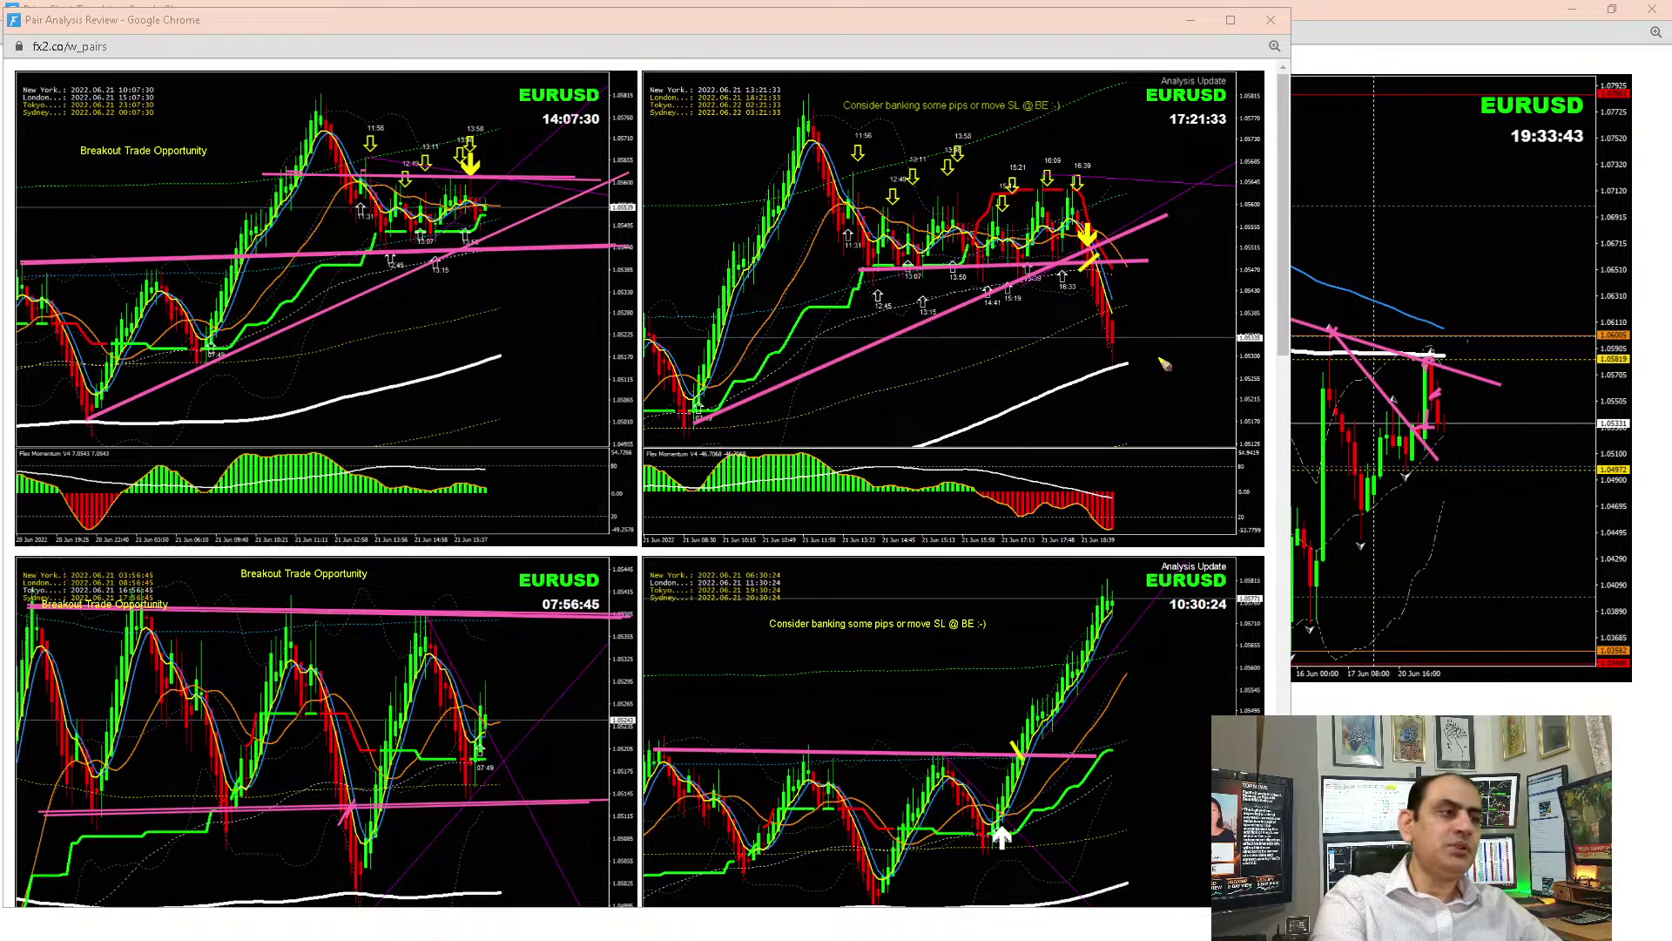
{"action": "left_click", "coordinate": [1270, 19]}
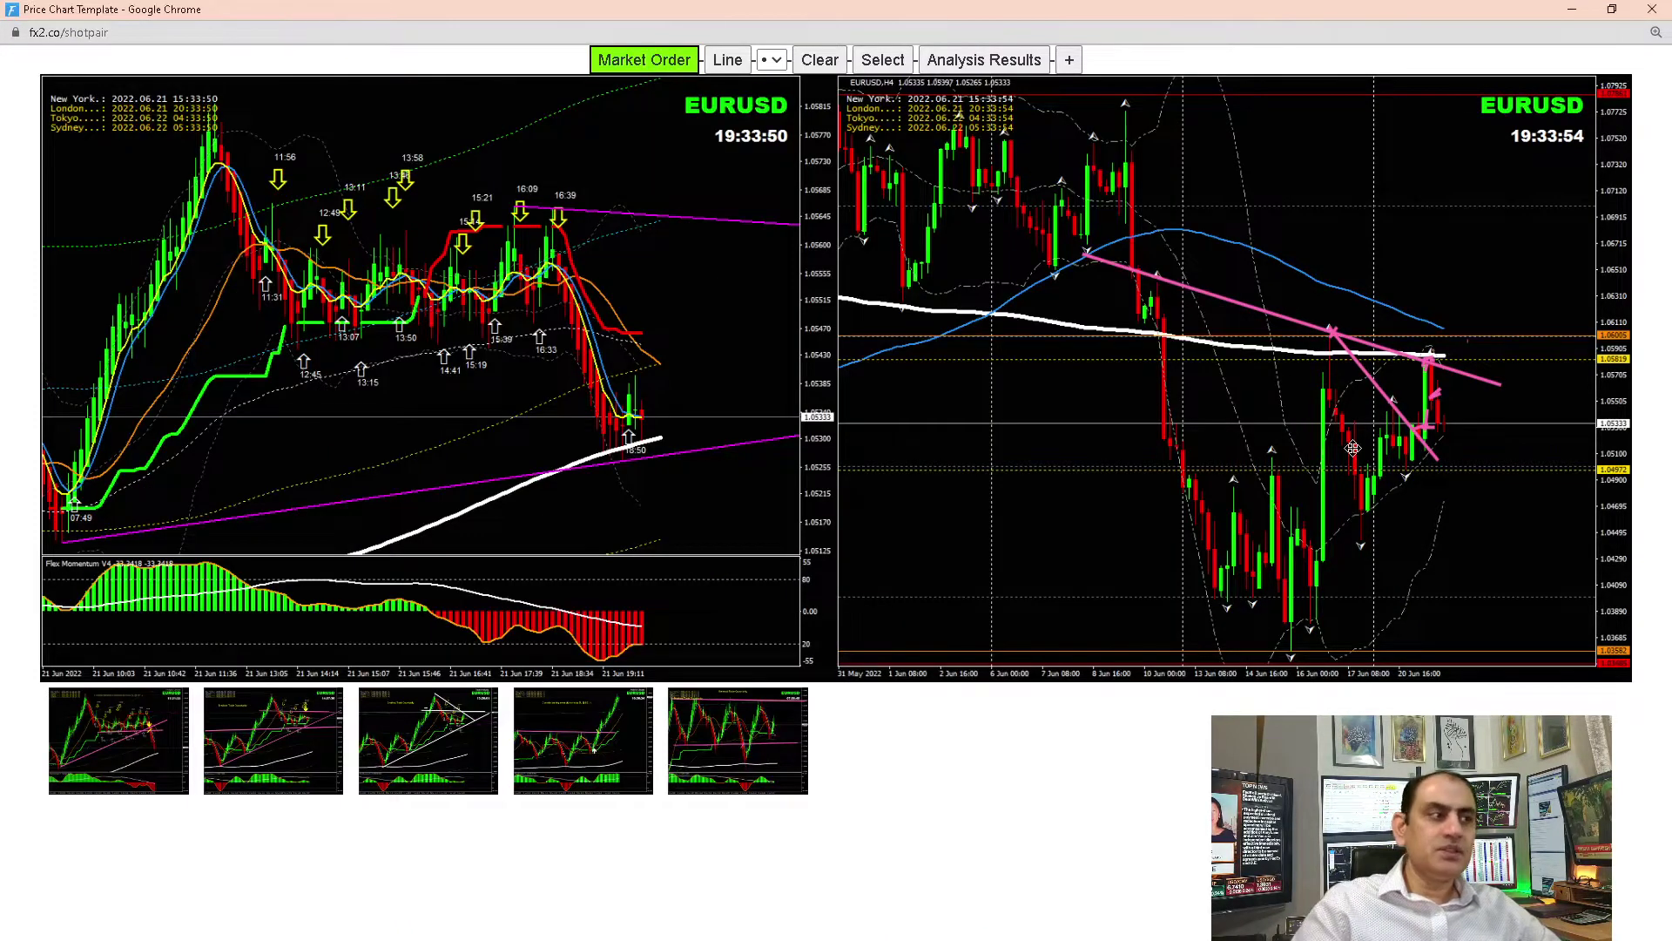
Redraw the EURUSD H4 trendlines as a falling upper and rising lower pink pair, then load GBPUSD
{"action": "left_click", "coordinate": [1352, 483]}
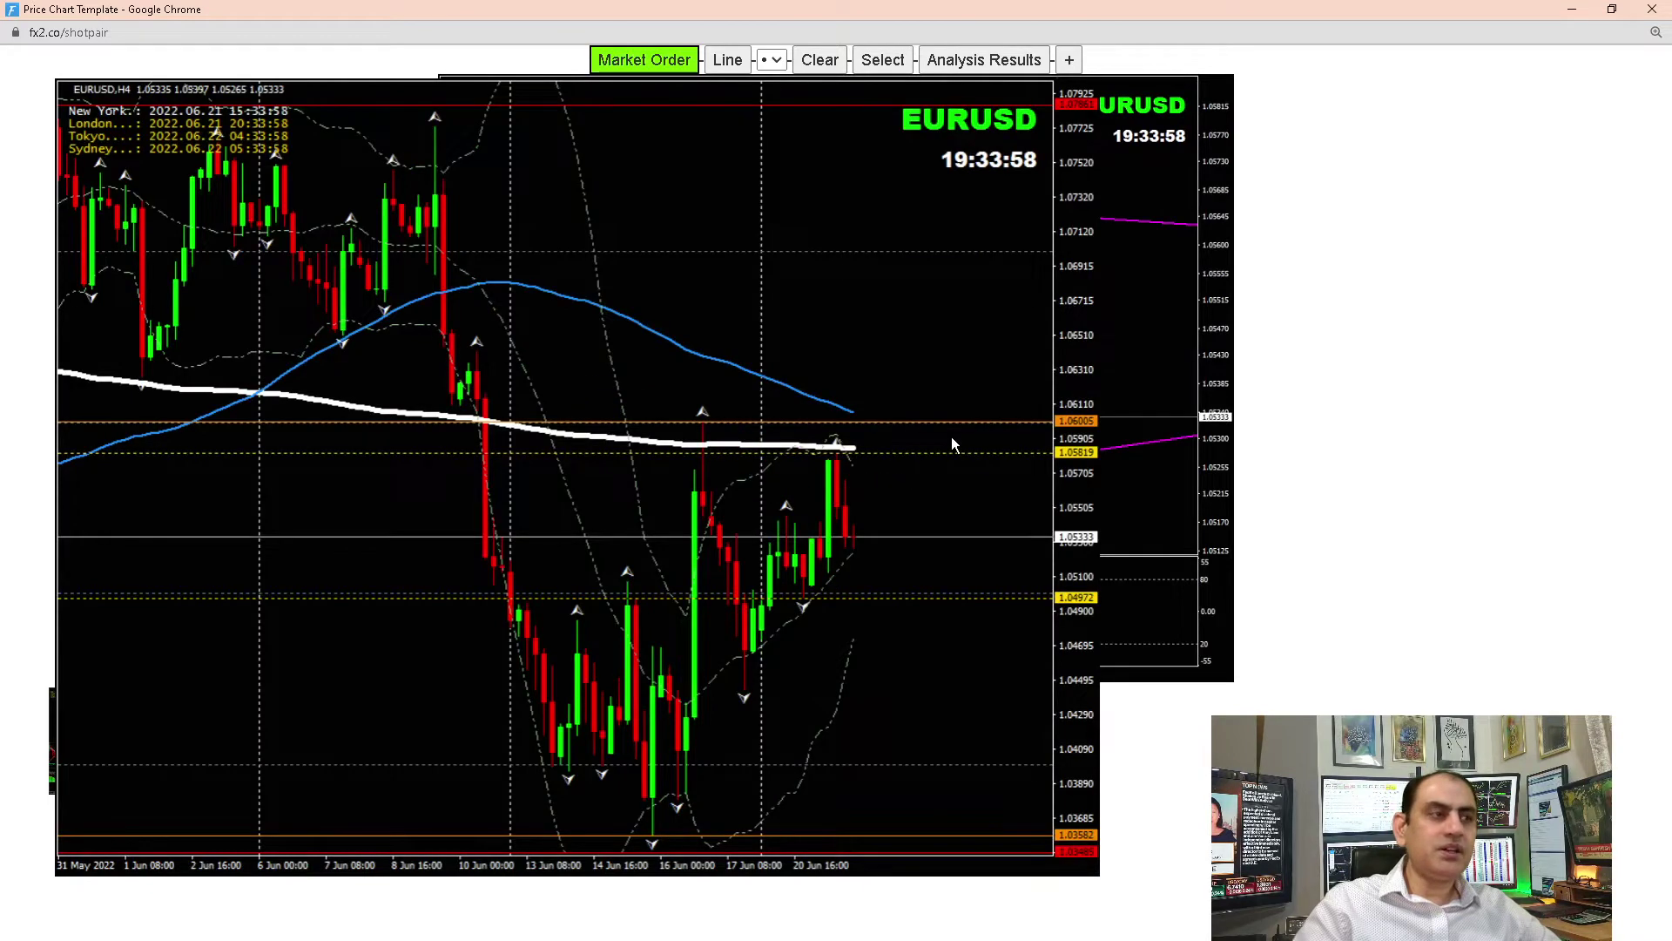
{"action": "left_click_drag", "start_coordinate": [366, 306], "coordinate": [947, 485]}
{"action": "mouse_move", "coordinate": [701, 745]}
{"action": "left_mouse_down"}
{"action": "mouse_move", "coordinate": [851, 597]}
{"action": "mouse_move", "coordinate": [914, 477]}
{"action": "left_mouse_up"}
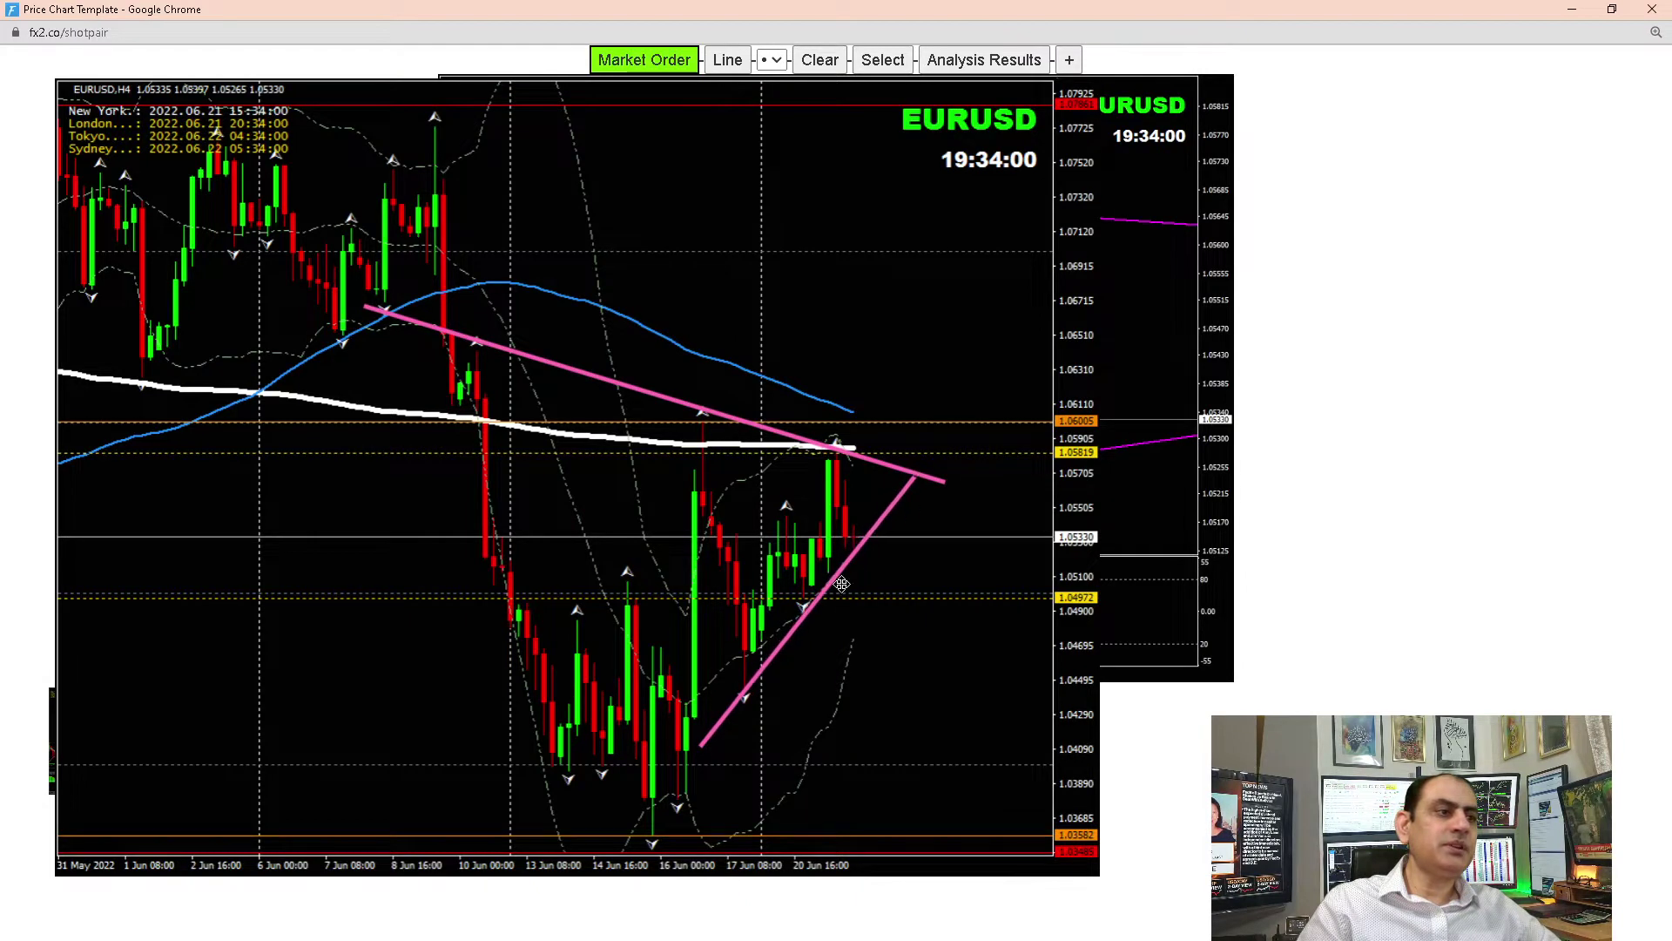
{"action": "left_click_drag", "start_coordinate": [727, 704], "coordinate": [749, 708]}
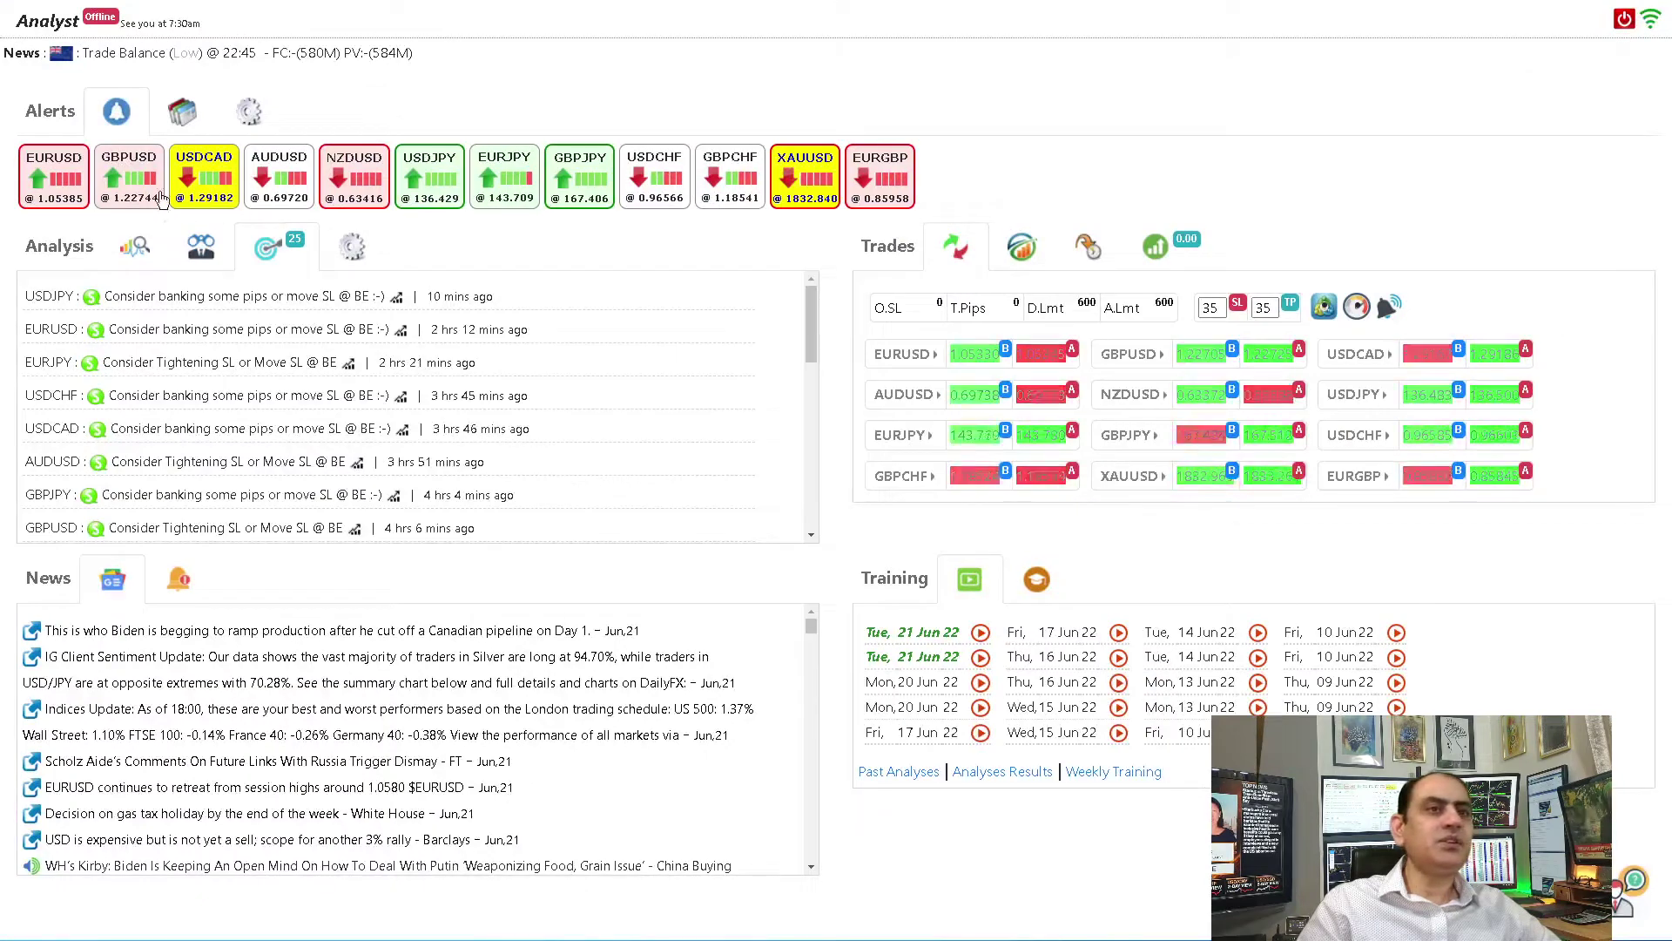
{"action": "left_click", "coordinate": [161, 198]}
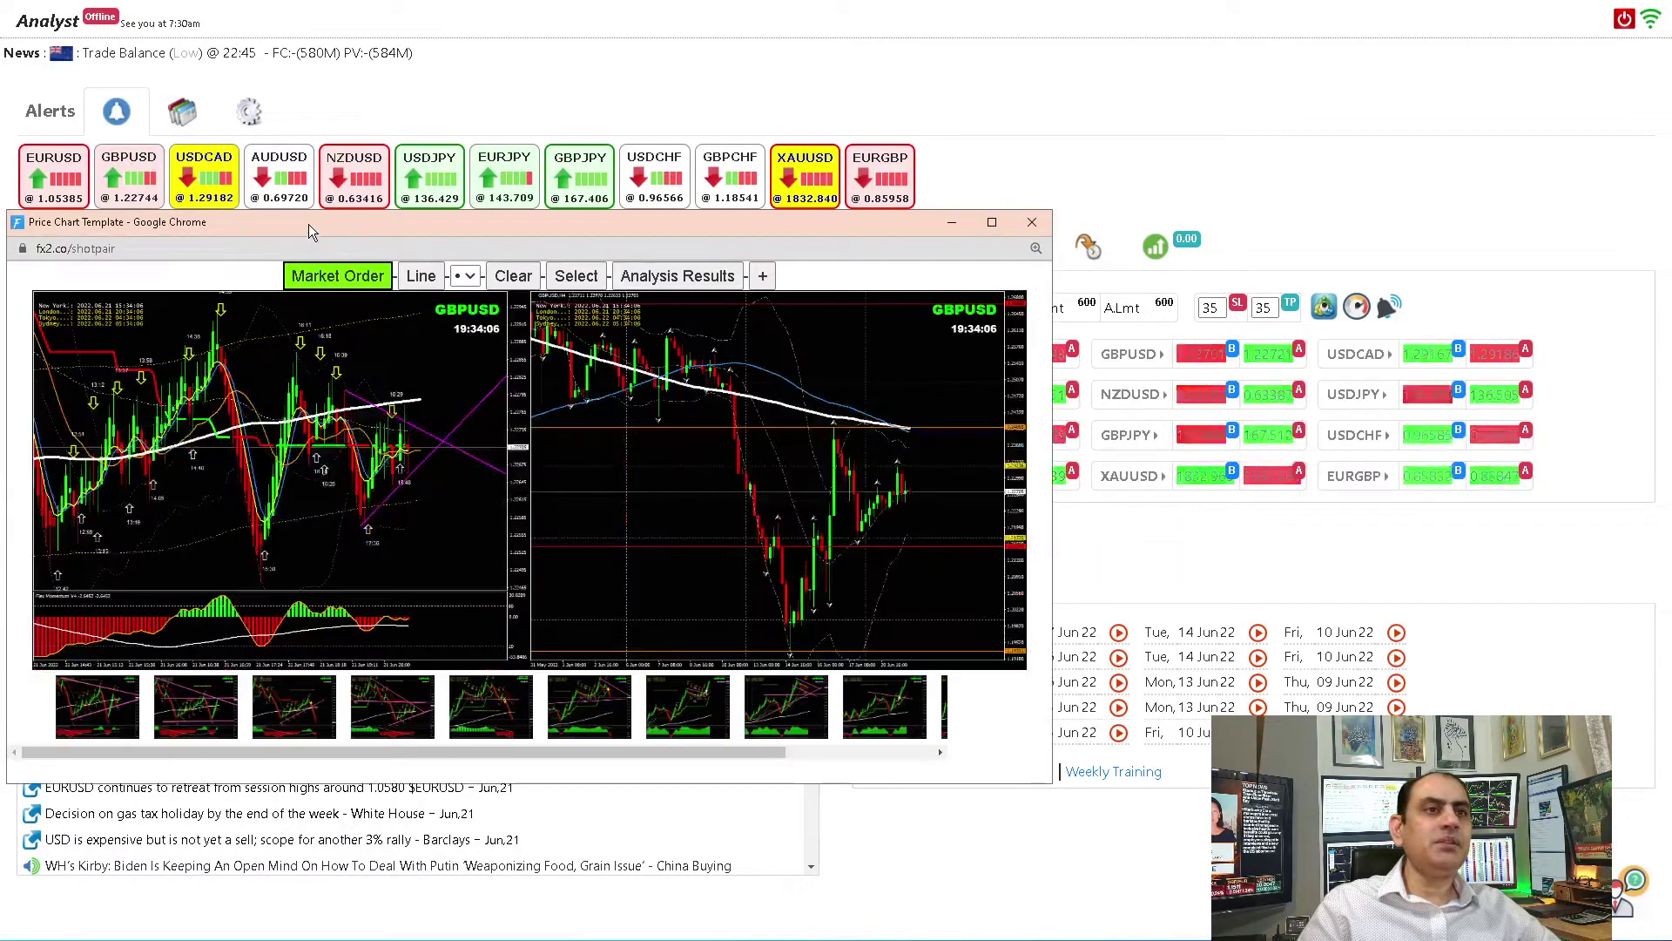
Draw a pink level line and falling and rising trendlines on the enlarged GBPUSD 4-hour chart
{"action": "double_click", "coordinate": [309, 223]}
{"action": "left_click", "coordinate": [1224, 401]}
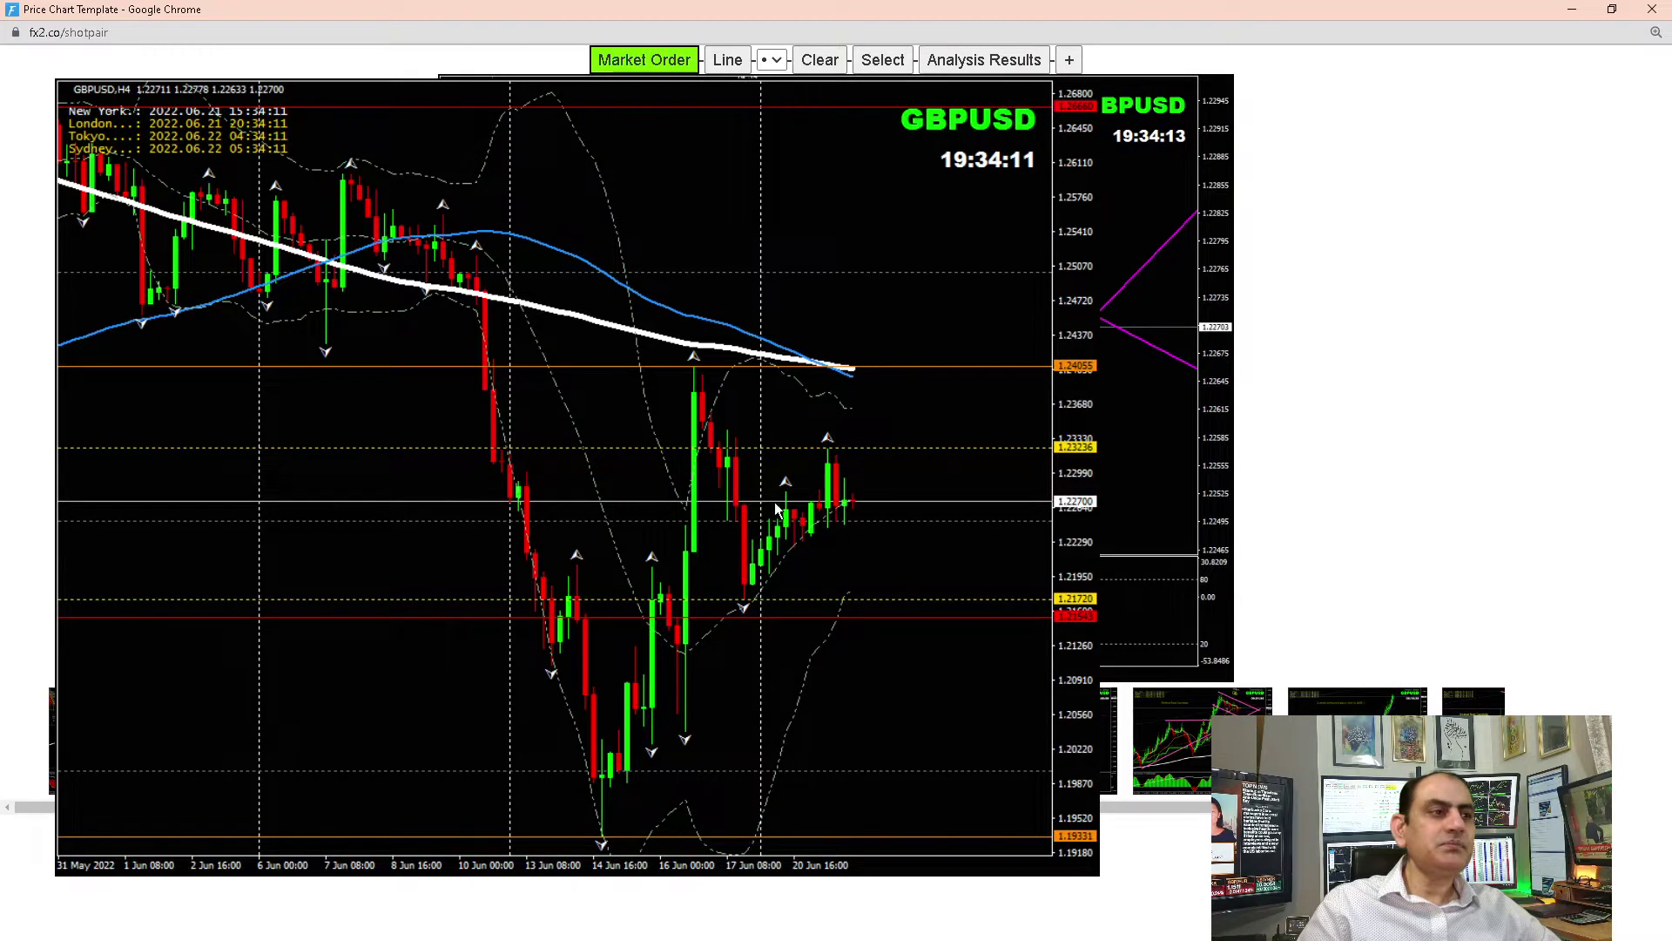
{"action": "left_click_drag", "start_coordinate": [718, 509], "coordinate": [843, 506]}
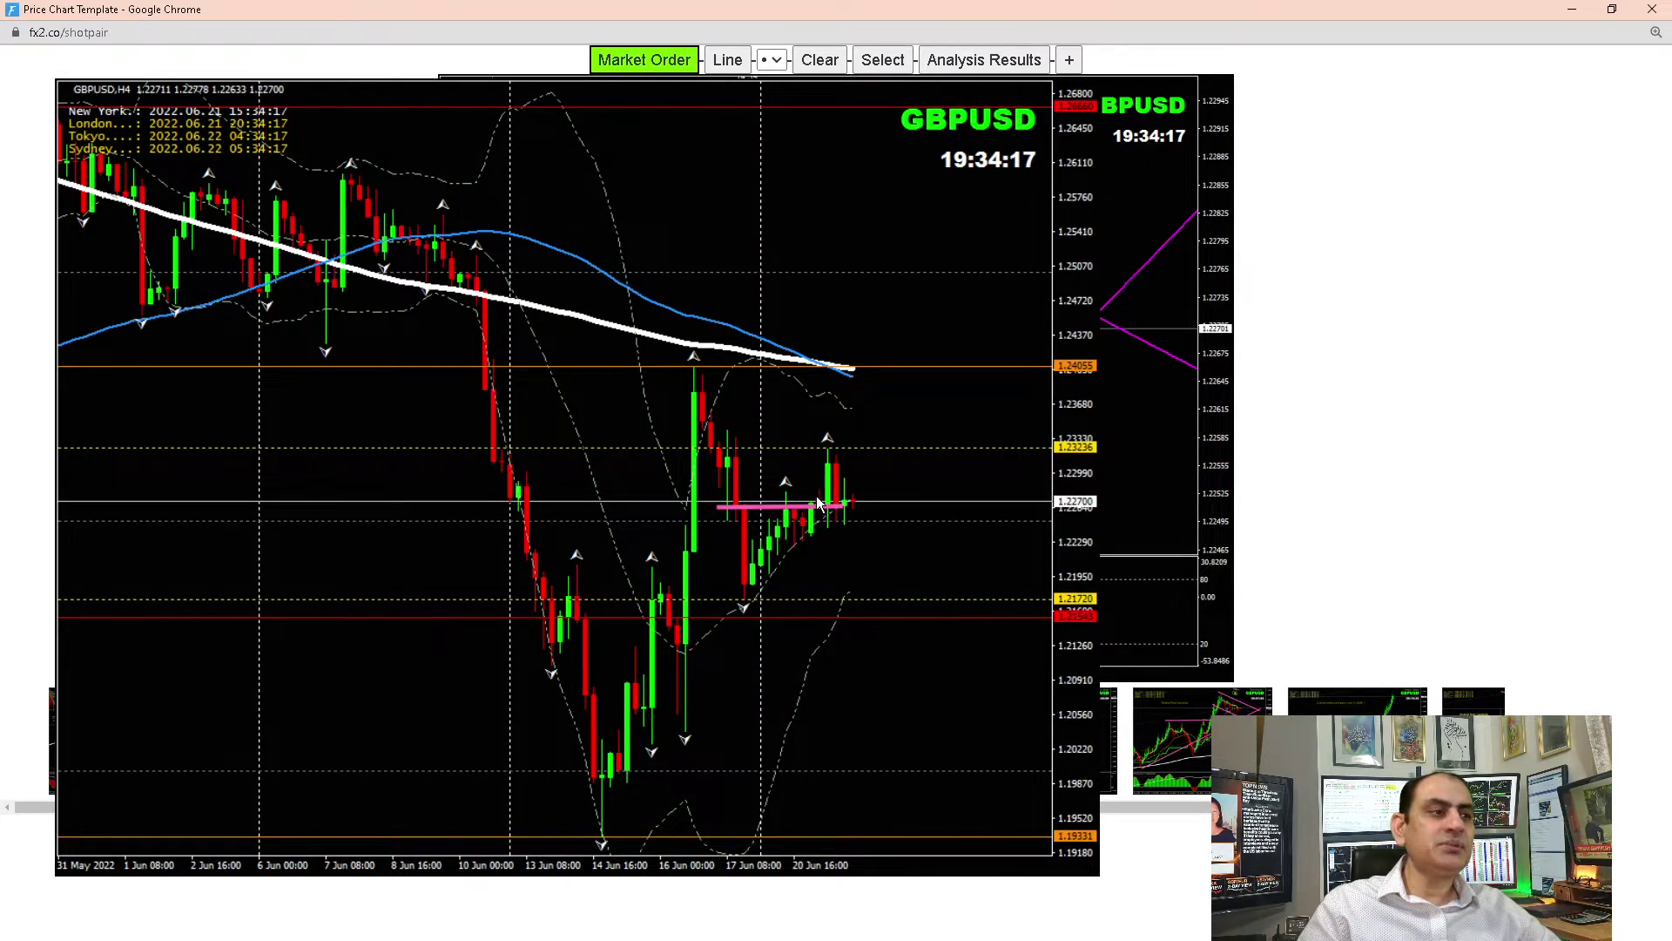
{"action": "left_click_drag", "start_coordinate": [817, 497], "coordinate": [828, 506]}
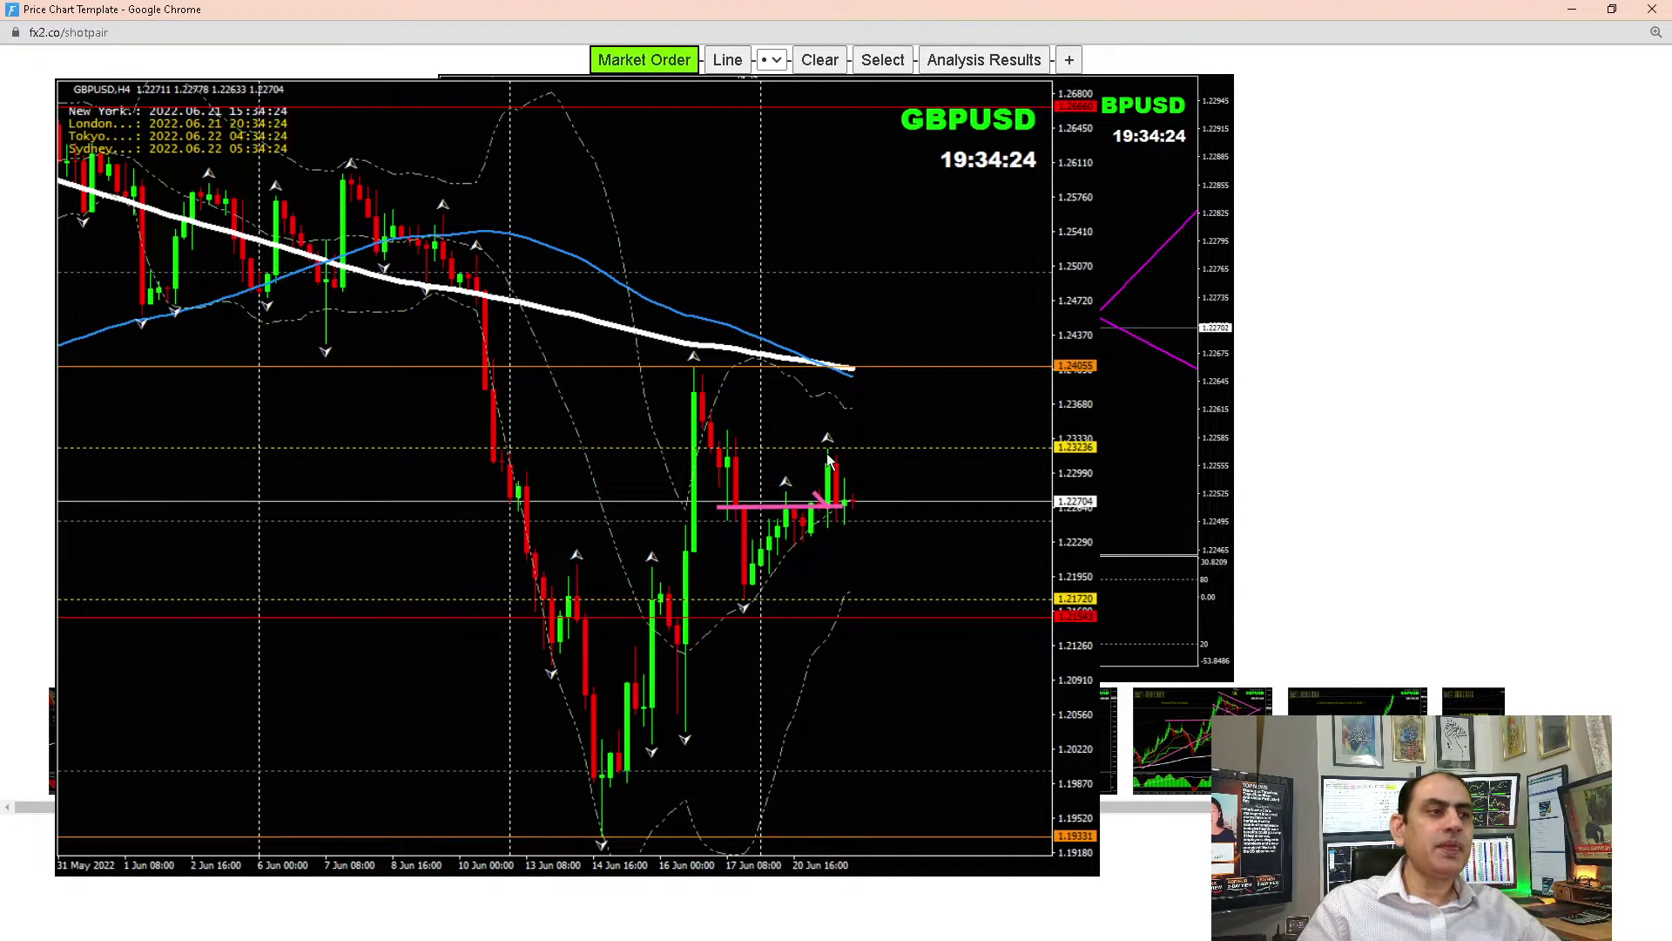
{"action": "mouse_move", "coordinate": [440, 207]}
{"action": "left_mouse_down"}
{"action": "mouse_move", "coordinate": [805, 453]}
{"action": "mouse_move", "coordinate": [926, 500]}
{"action": "left_mouse_up"}
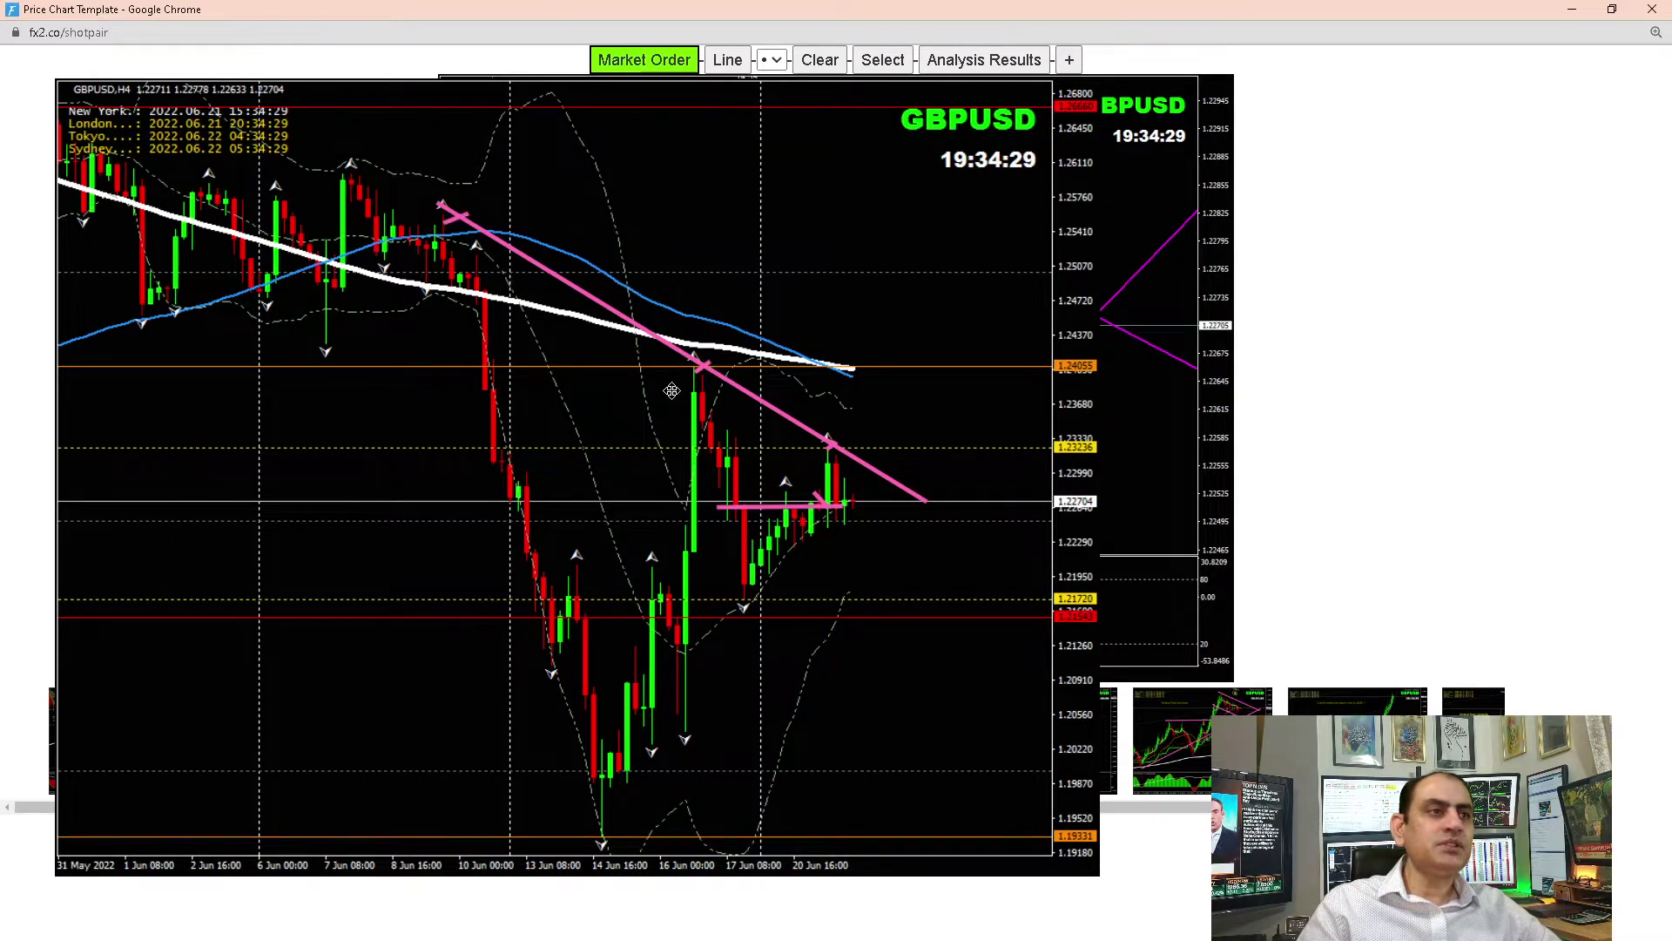
{"action": "left_click_drag", "start_coordinate": [730, 601], "coordinate": [892, 485]}
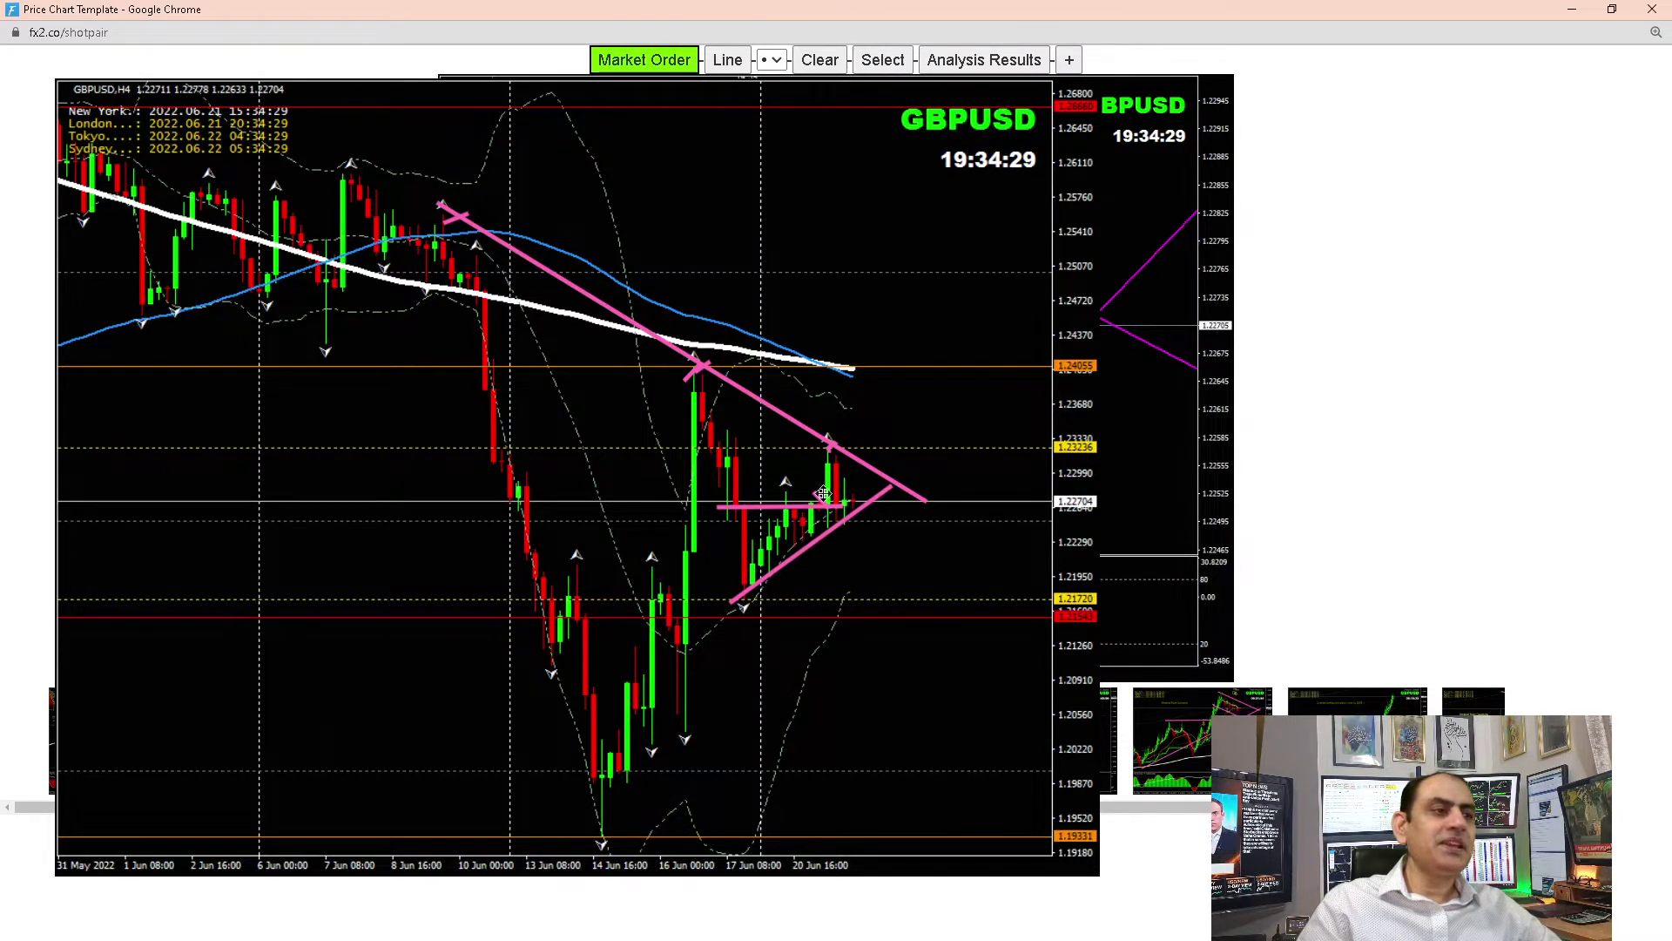
{"action": "left_click", "coordinate": [972, 61]}
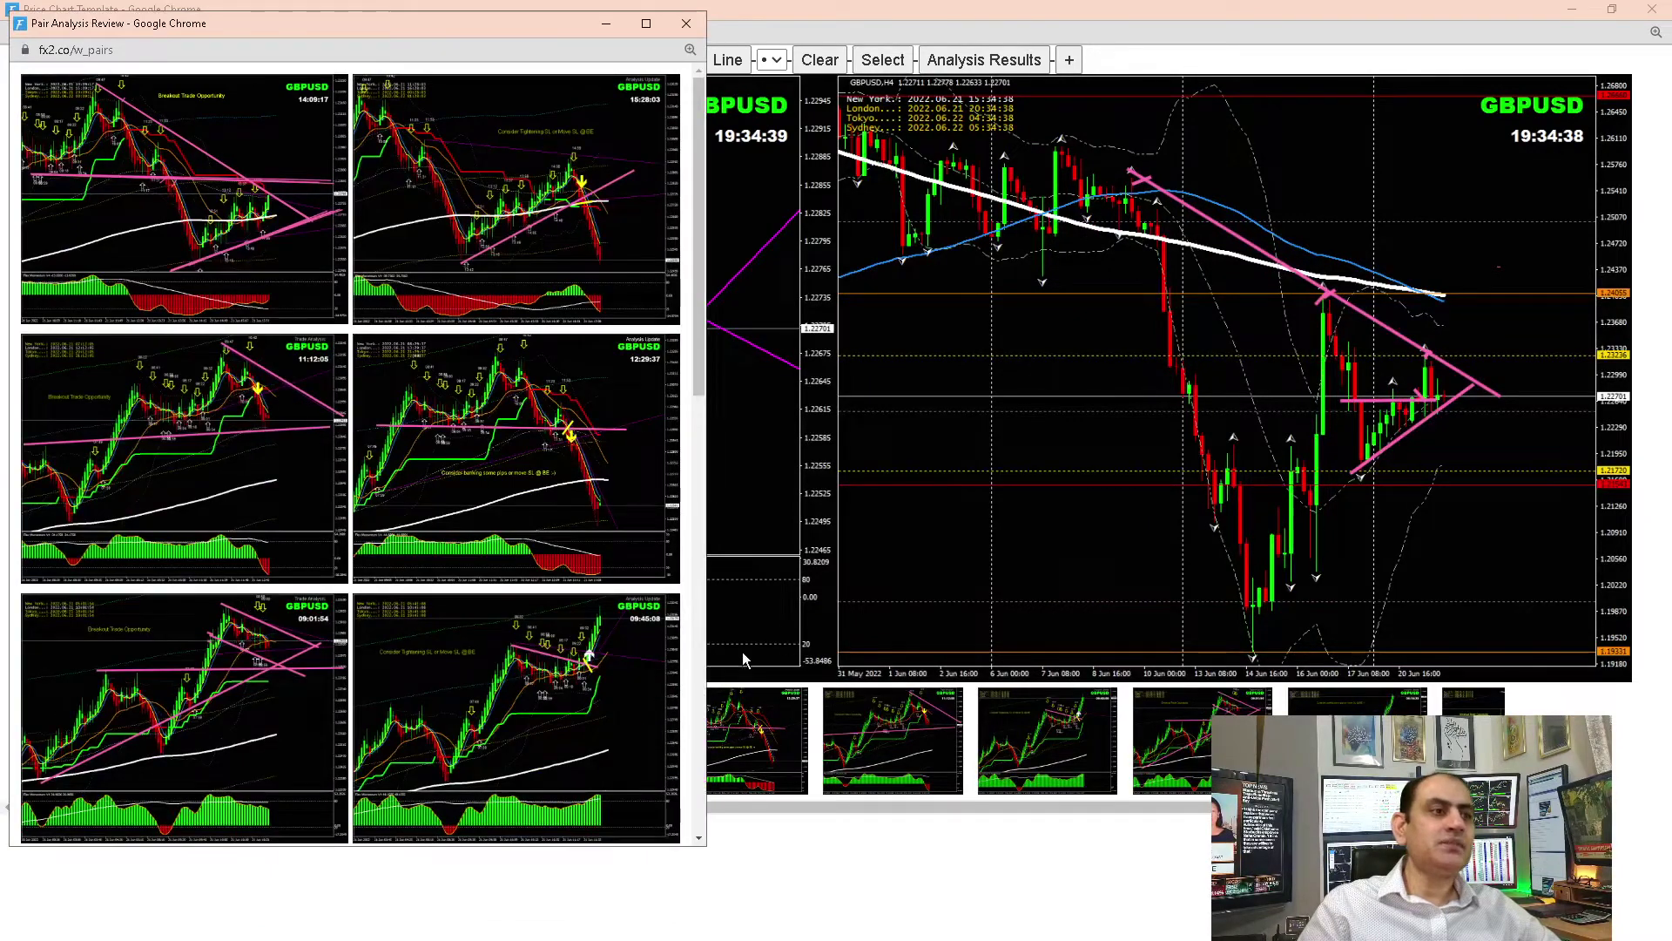
Widen the review window, then mark and clear the 22:55:19 analysis and 05:05:40 update
{"action": "left_click_drag", "start_coordinate": [709, 664], "coordinate": [1254, 666]}
{"action": "left_click_drag", "start_coordinate": [1249, 222], "coordinate": [1267, 566]}
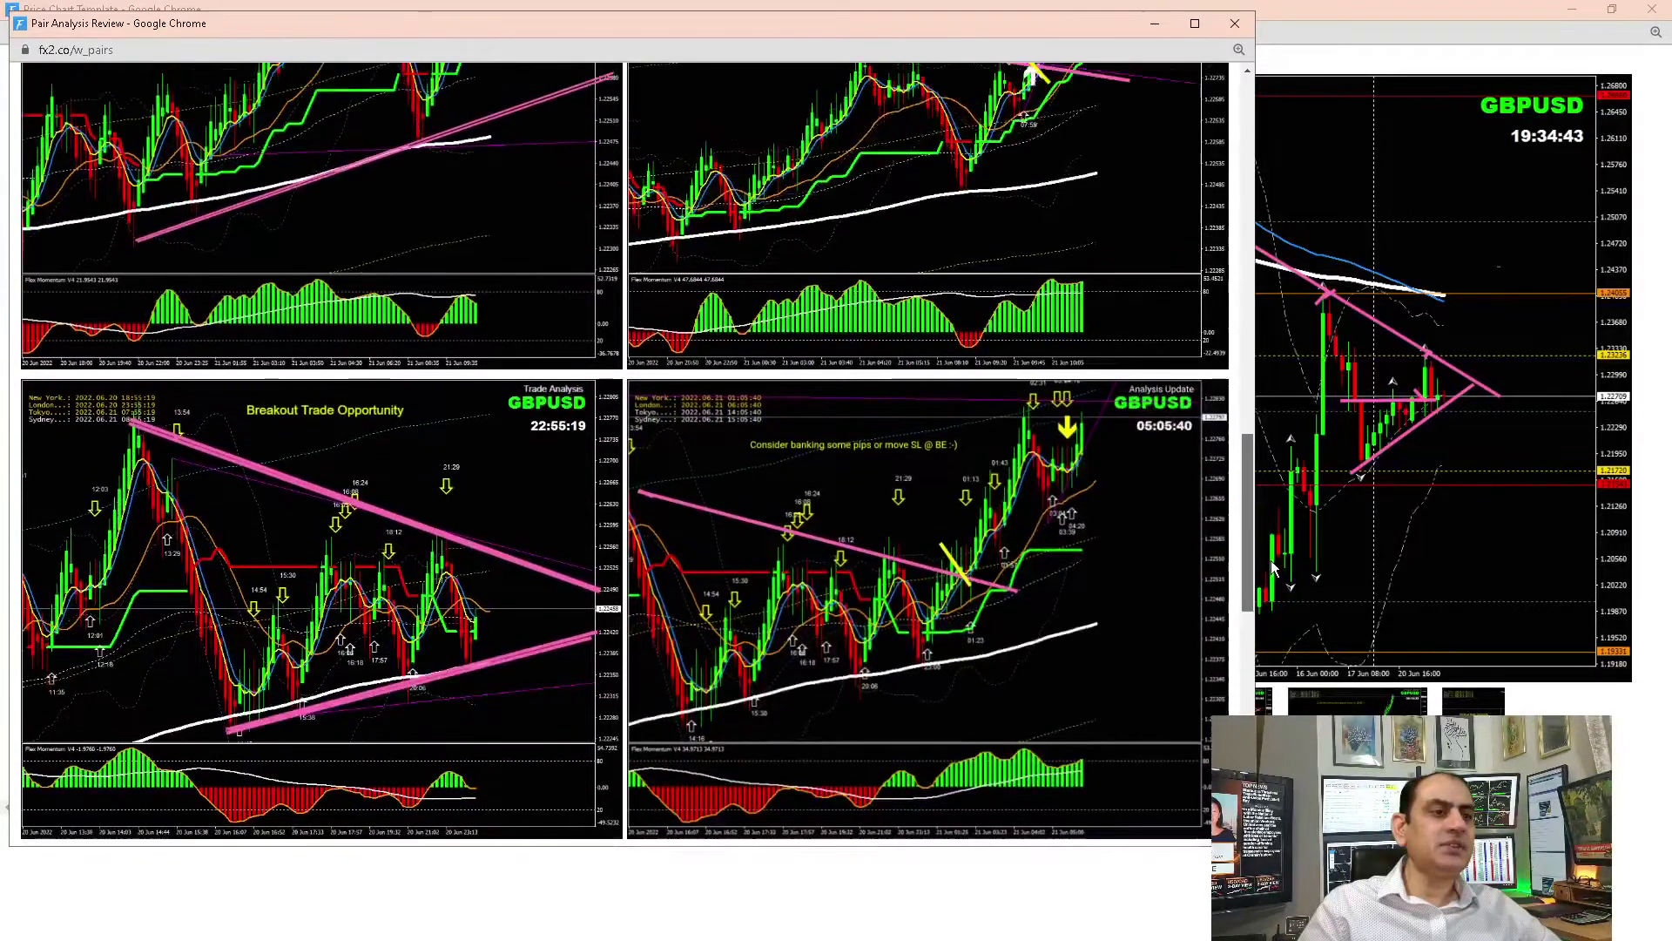
{"action": "left_click_drag", "start_coordinate": [527, 448], "coordinate": [583, 446]}
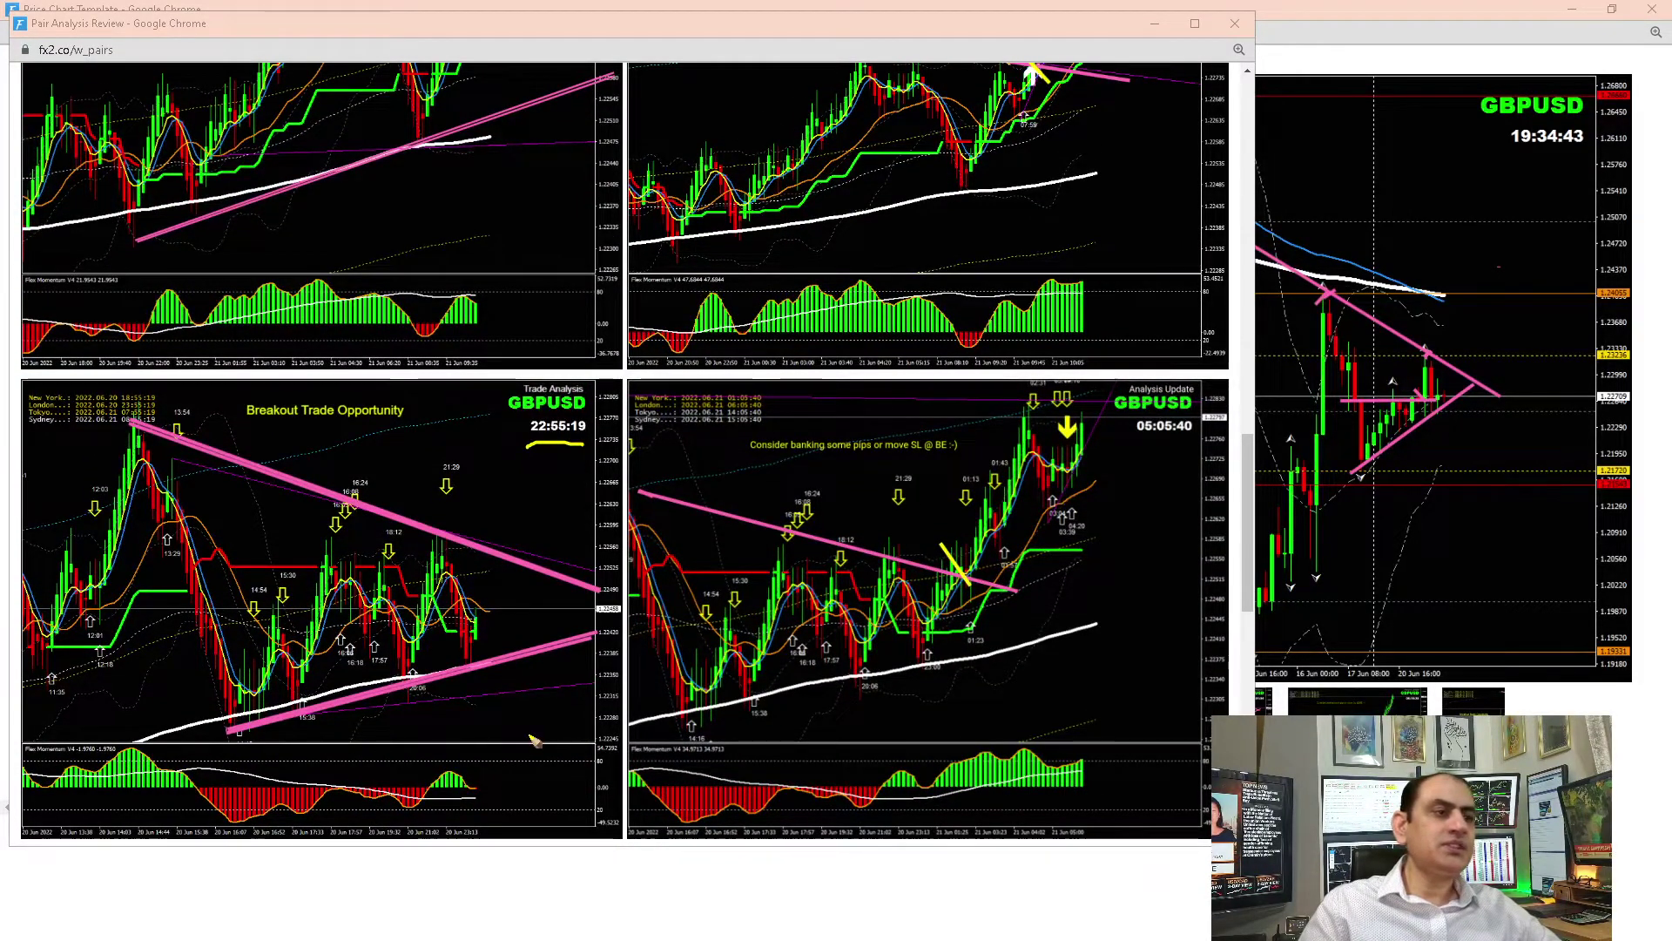
{"action": "left_click_drag", "start_coordinate": [966, 557], "coordinate": [964, 576]}
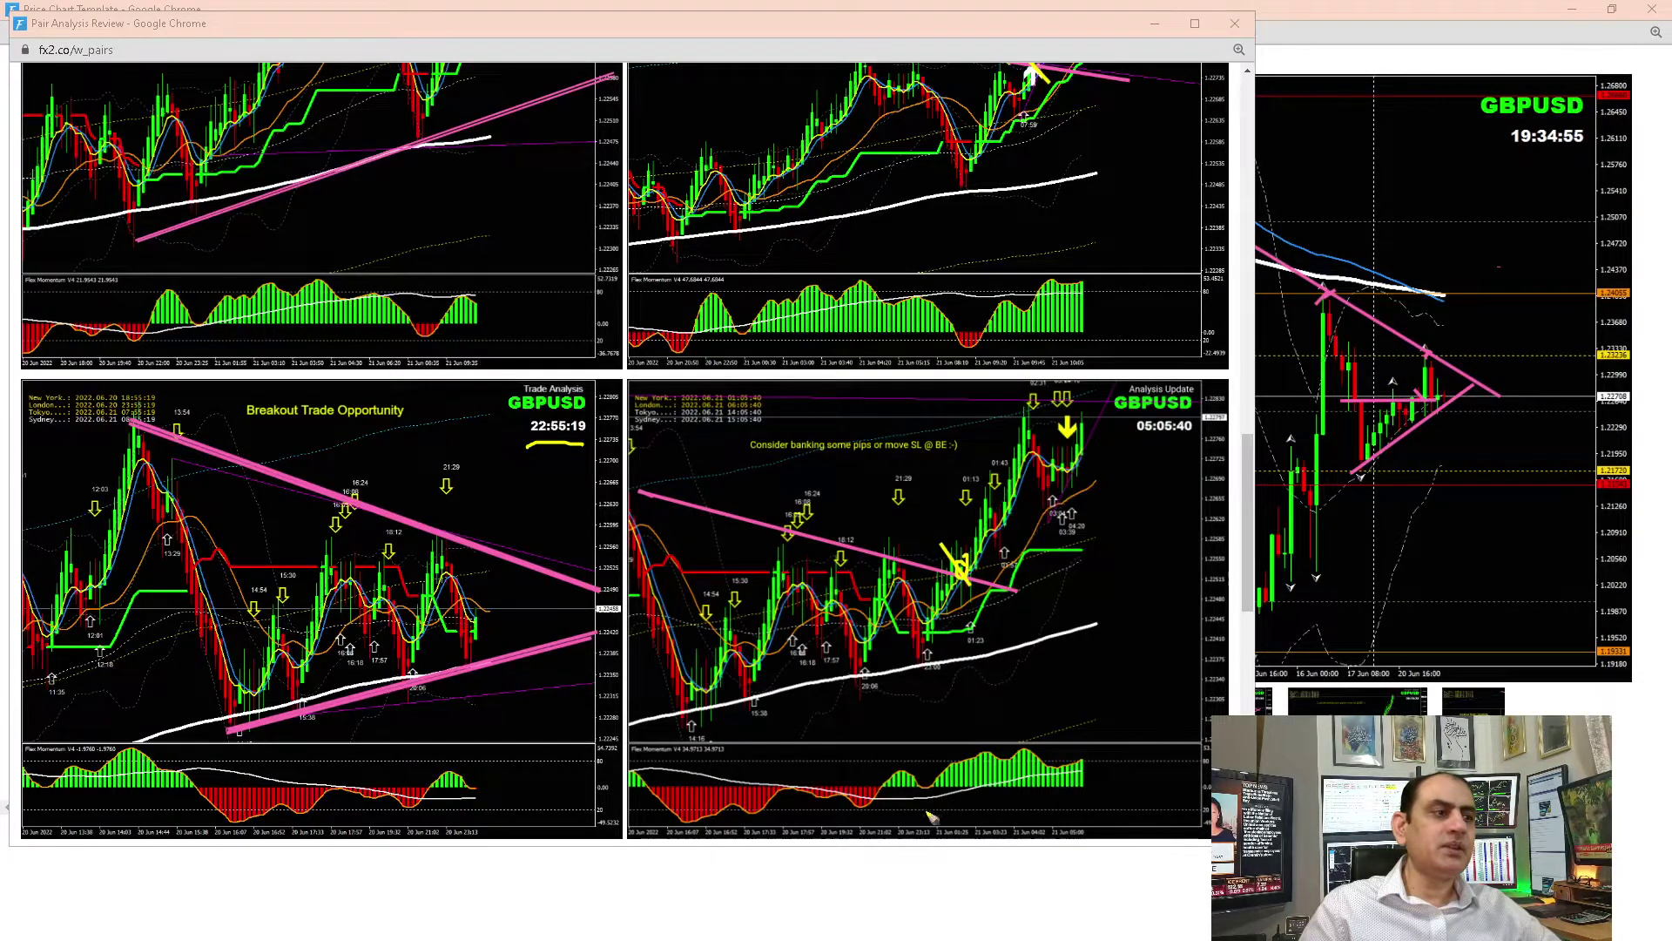
{"action": "left_click_drag", "start_coordinate": [967, 711], "coordinate": [980, 758]}
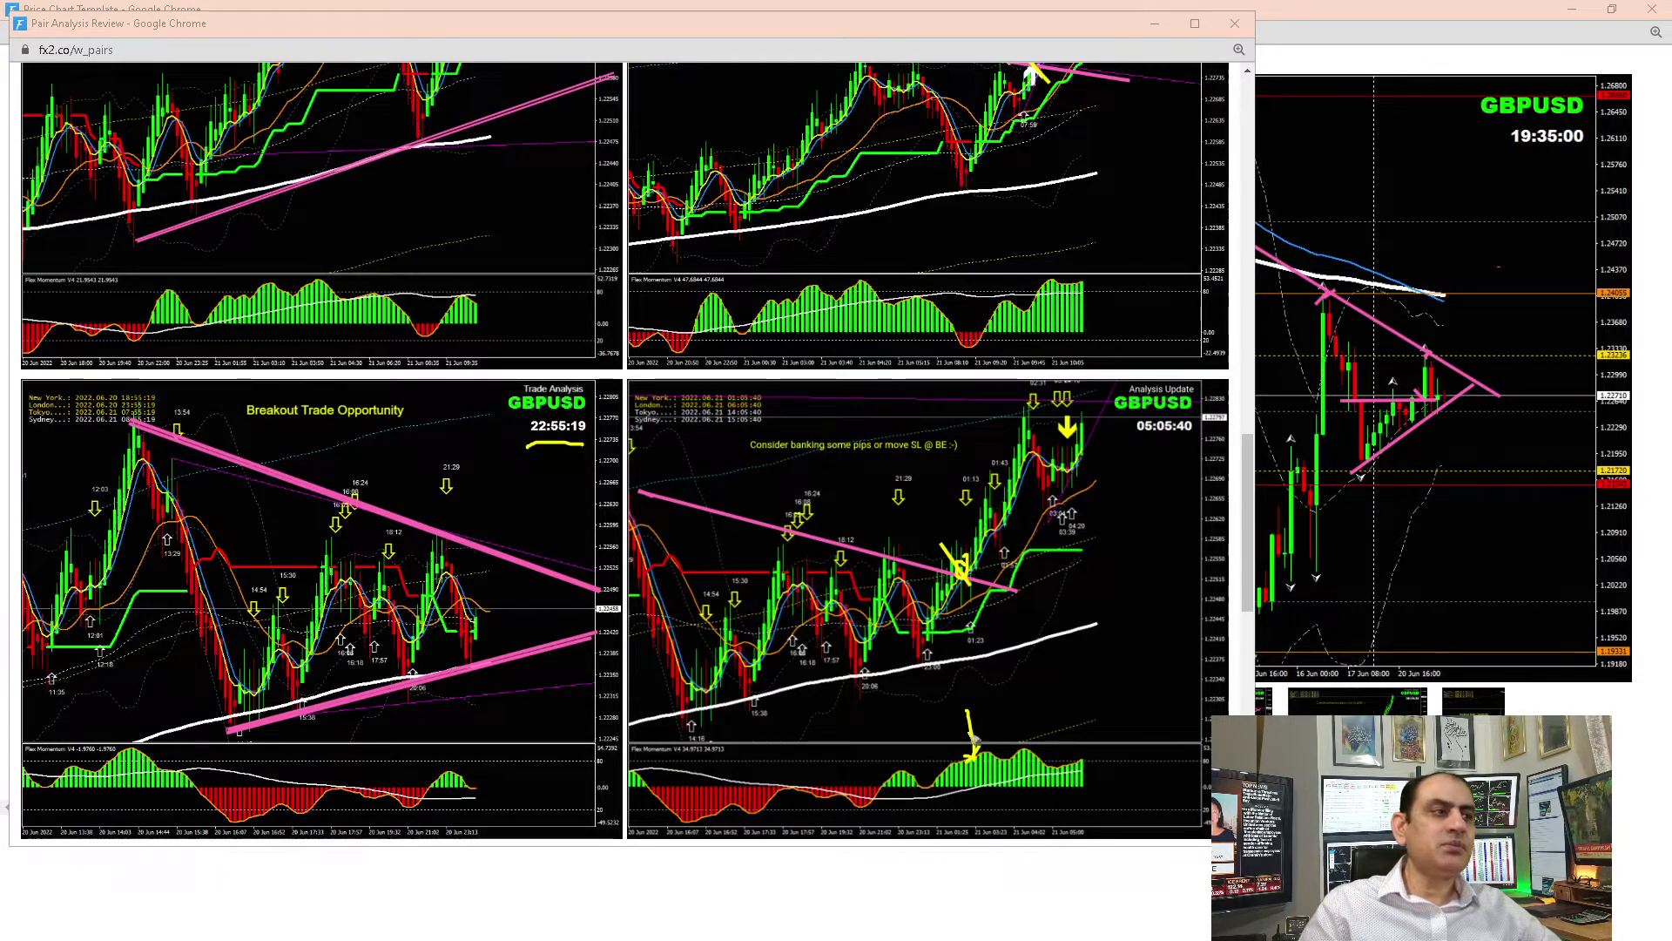
{"action": "left_click_drag", "start_coordinate": [1132, 438], "coordinate": [1173, 435]}
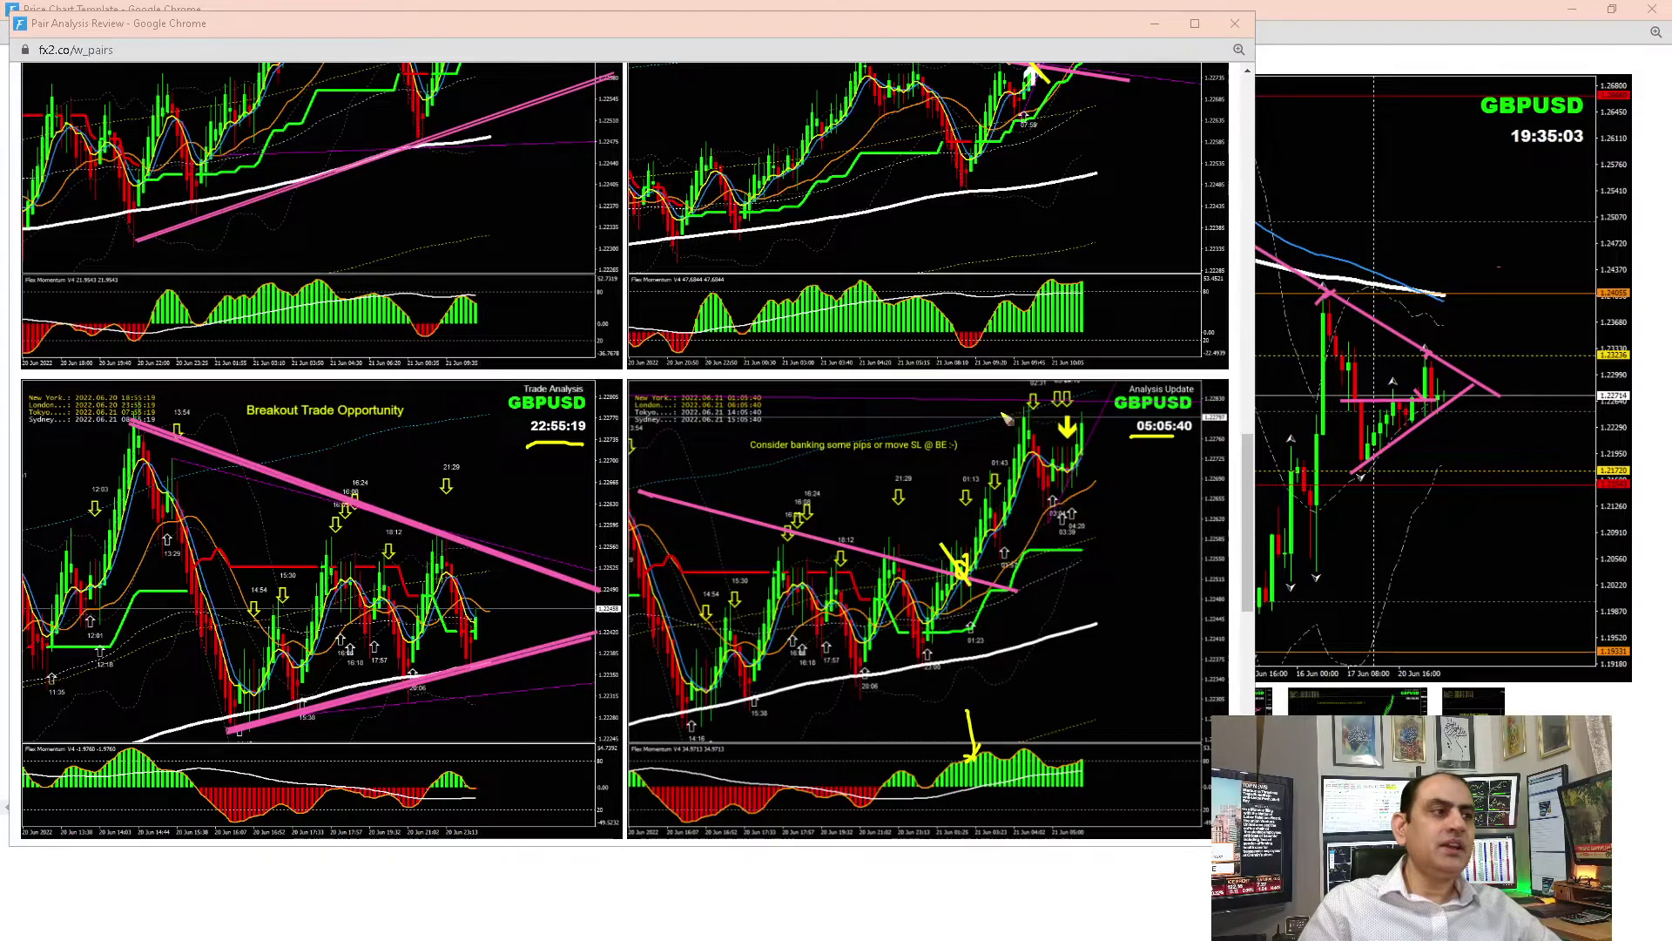
{"action": "left_click_drag", "start_coordinate": [1005, 415], "coordinate": [1038, 410]}
{"action": "left_click_drag", "start_coordinate": [762, 467], "coordinate": [934, 465]}
{"action": "key", "text": "Escape"}
Mark the 07:58:01 analysis's trendline bounce, breakout and momentum bars in yellow, then clear
{"action": "left_click_drag", "start_coordinate": [1248, 479], "coordinate": [1249, 372]}
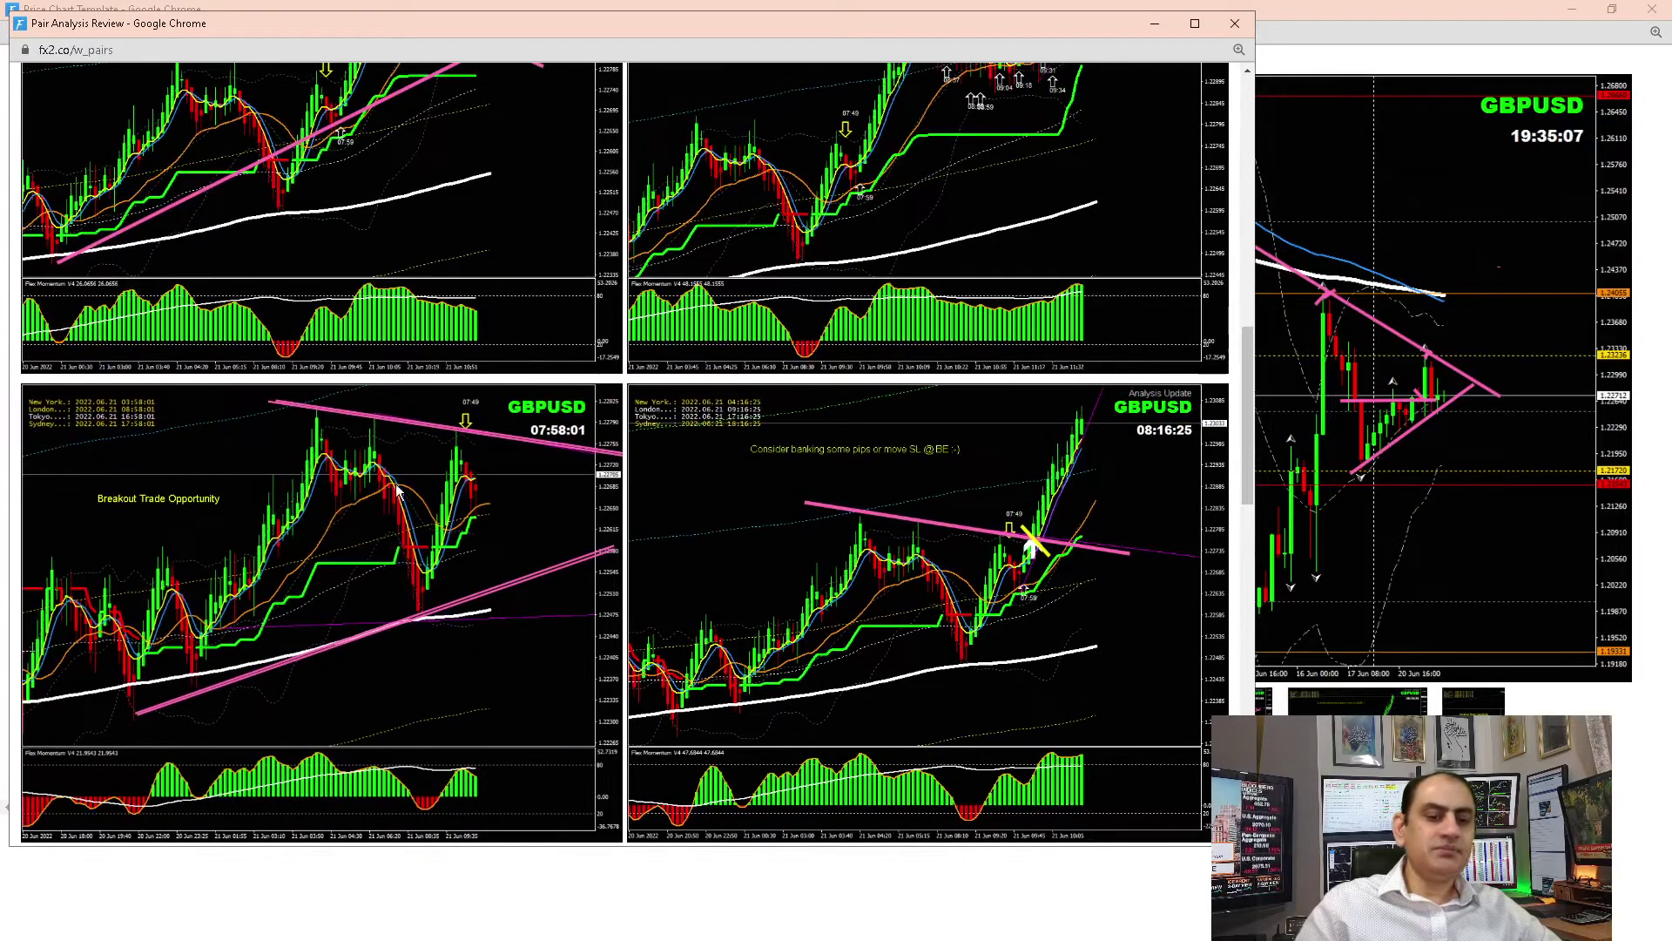
{"action": "key", "text": "ctrl+alt+g"}
{"action": "mouse_move", "coordinate": [429, 627]}
{"action": "left_mouse_down"}
{"action": "mouse_move", "coordinate": [474, 613]}
{"action": "mouse_move", "coordinate": [422, 618]}
{"action": "left_mouse_up"}
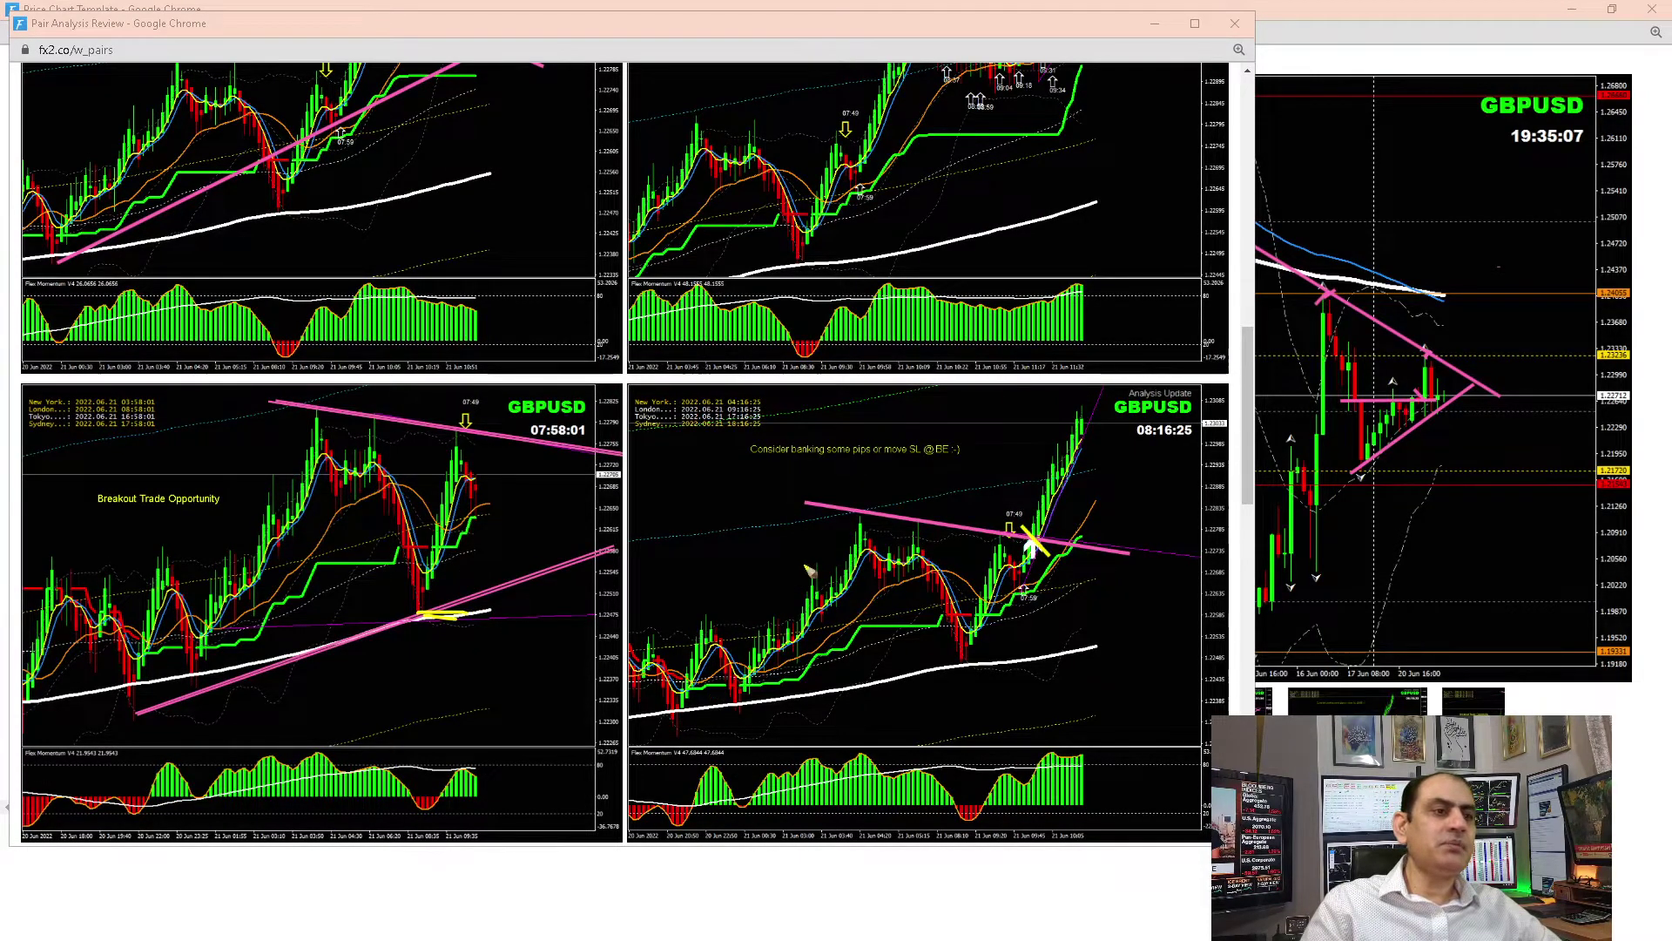
{"action": "left_click_drag", "start_coordinate": [531, 446], "coordinate": [595, 446]}
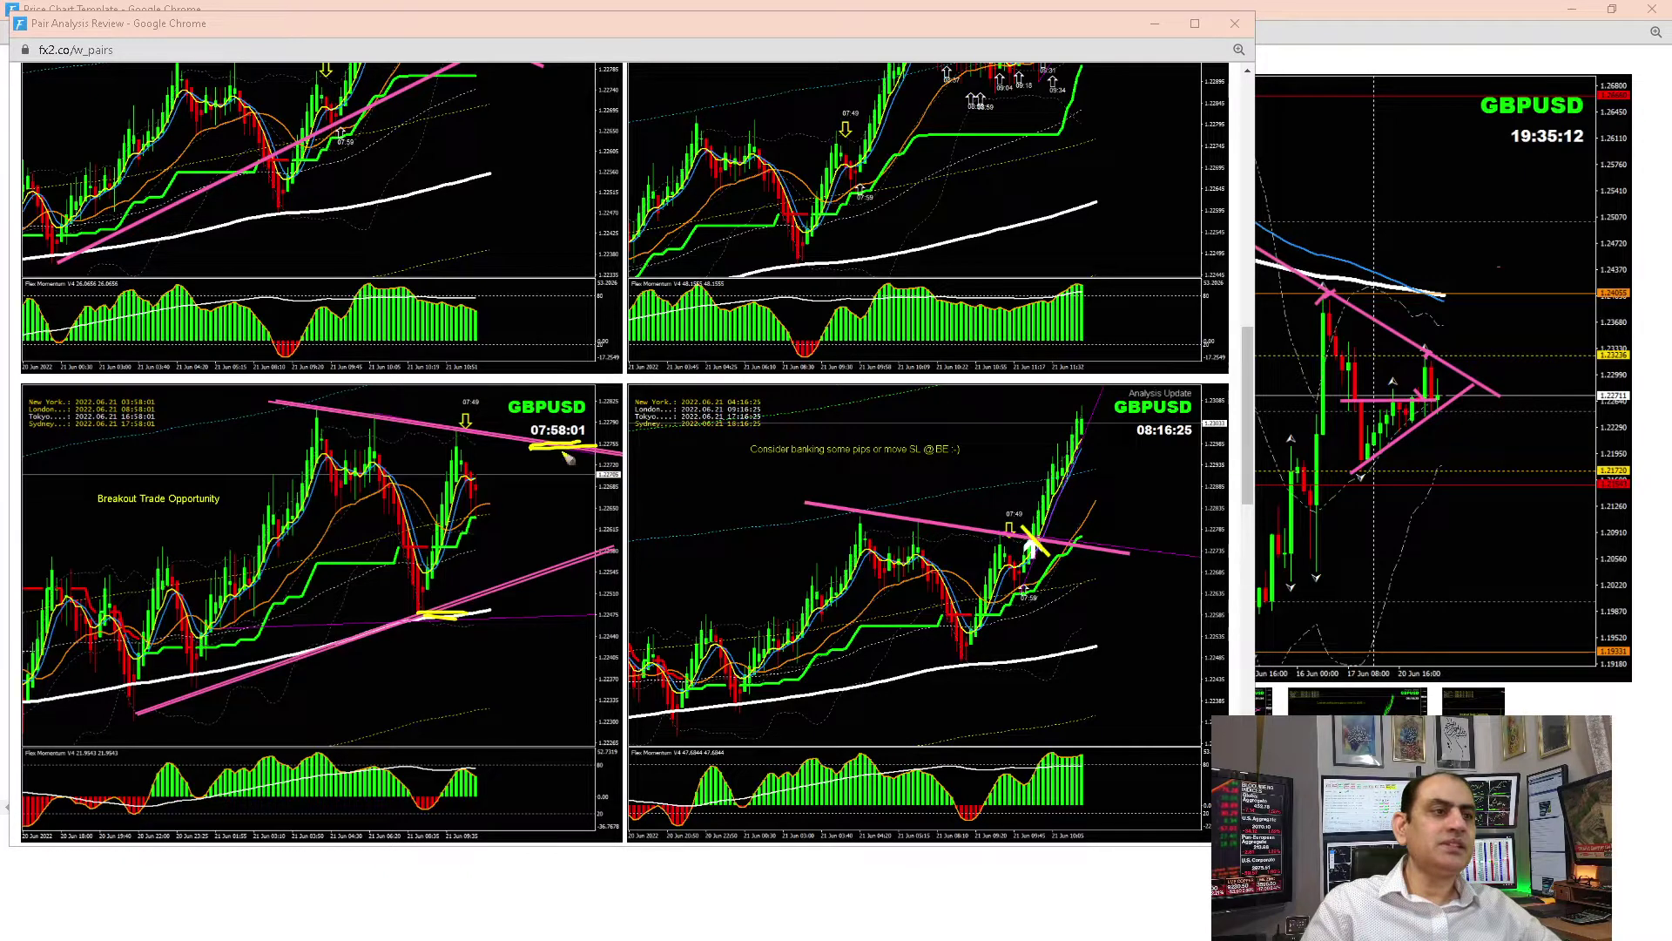
{"action": "mouse_move", "coordinate": [1052, 543]}
{"action": "left_mouse_down"}
{"action": "mouse_move", "coordinate": [1026, 528]}
{"action": "mouse_move", "coordinate": [1041, 545]}
{"action": "left_mouse_up"}
{"action": "left_click_drag", "start_coordinate": [823, 513], "coordinate": [1085, 547]}
{"action": "left_click_drag", "start_coordinate": [1035, 681], "coordinate": [1048, 767]}
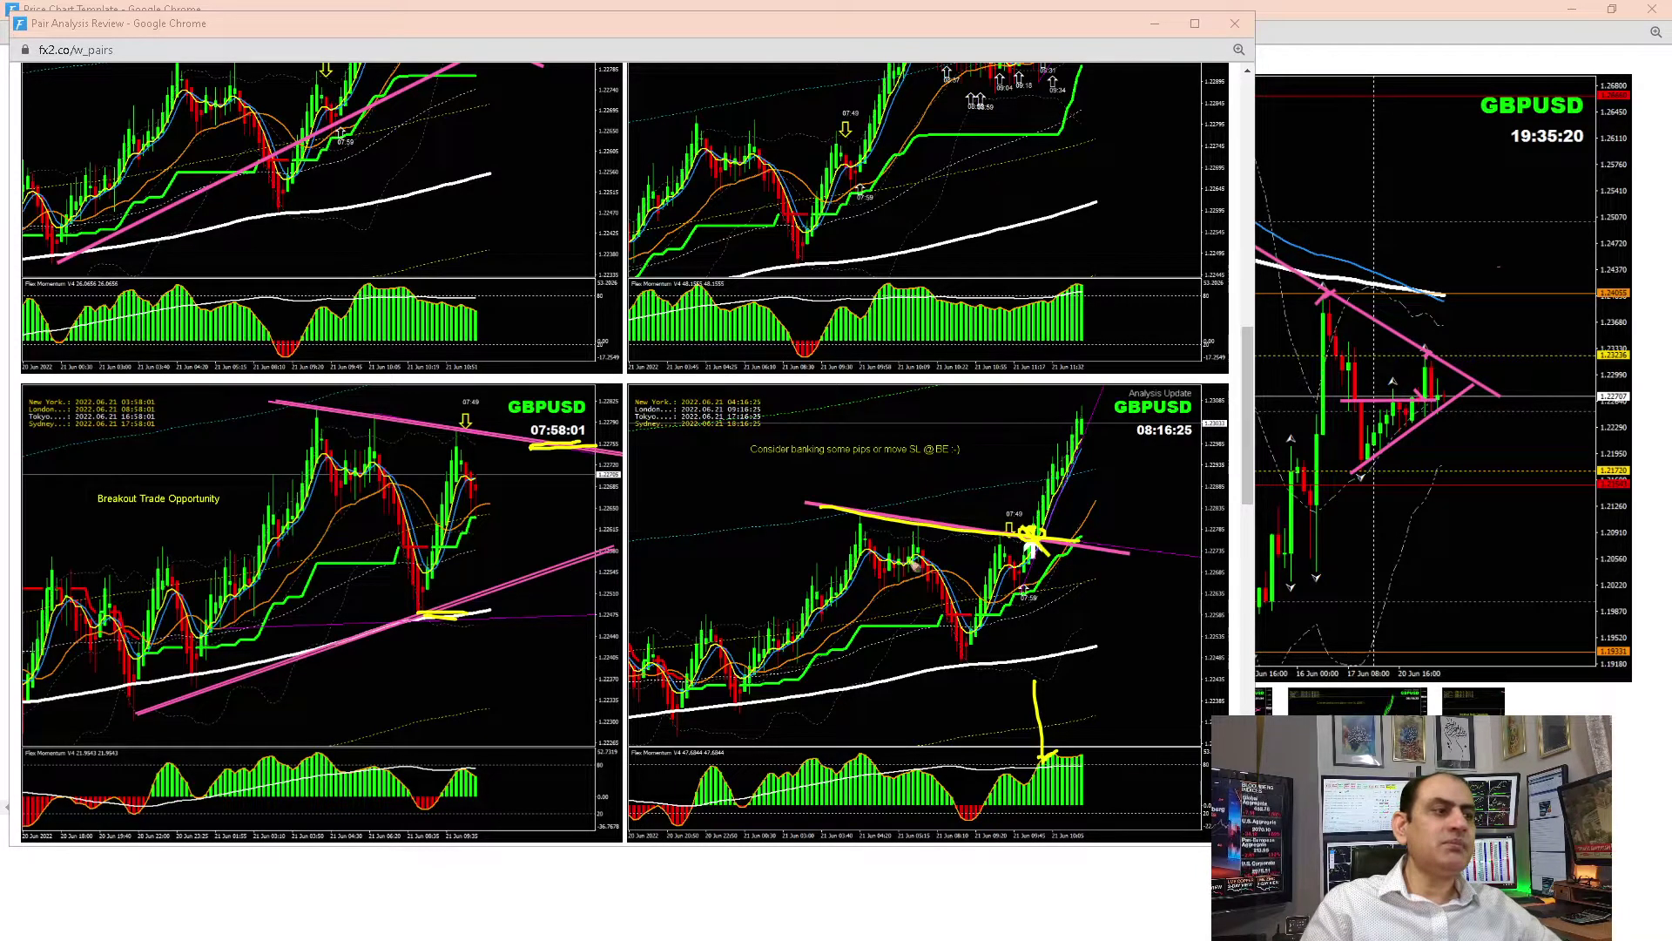
{"action": "key", "text": "Escape"}
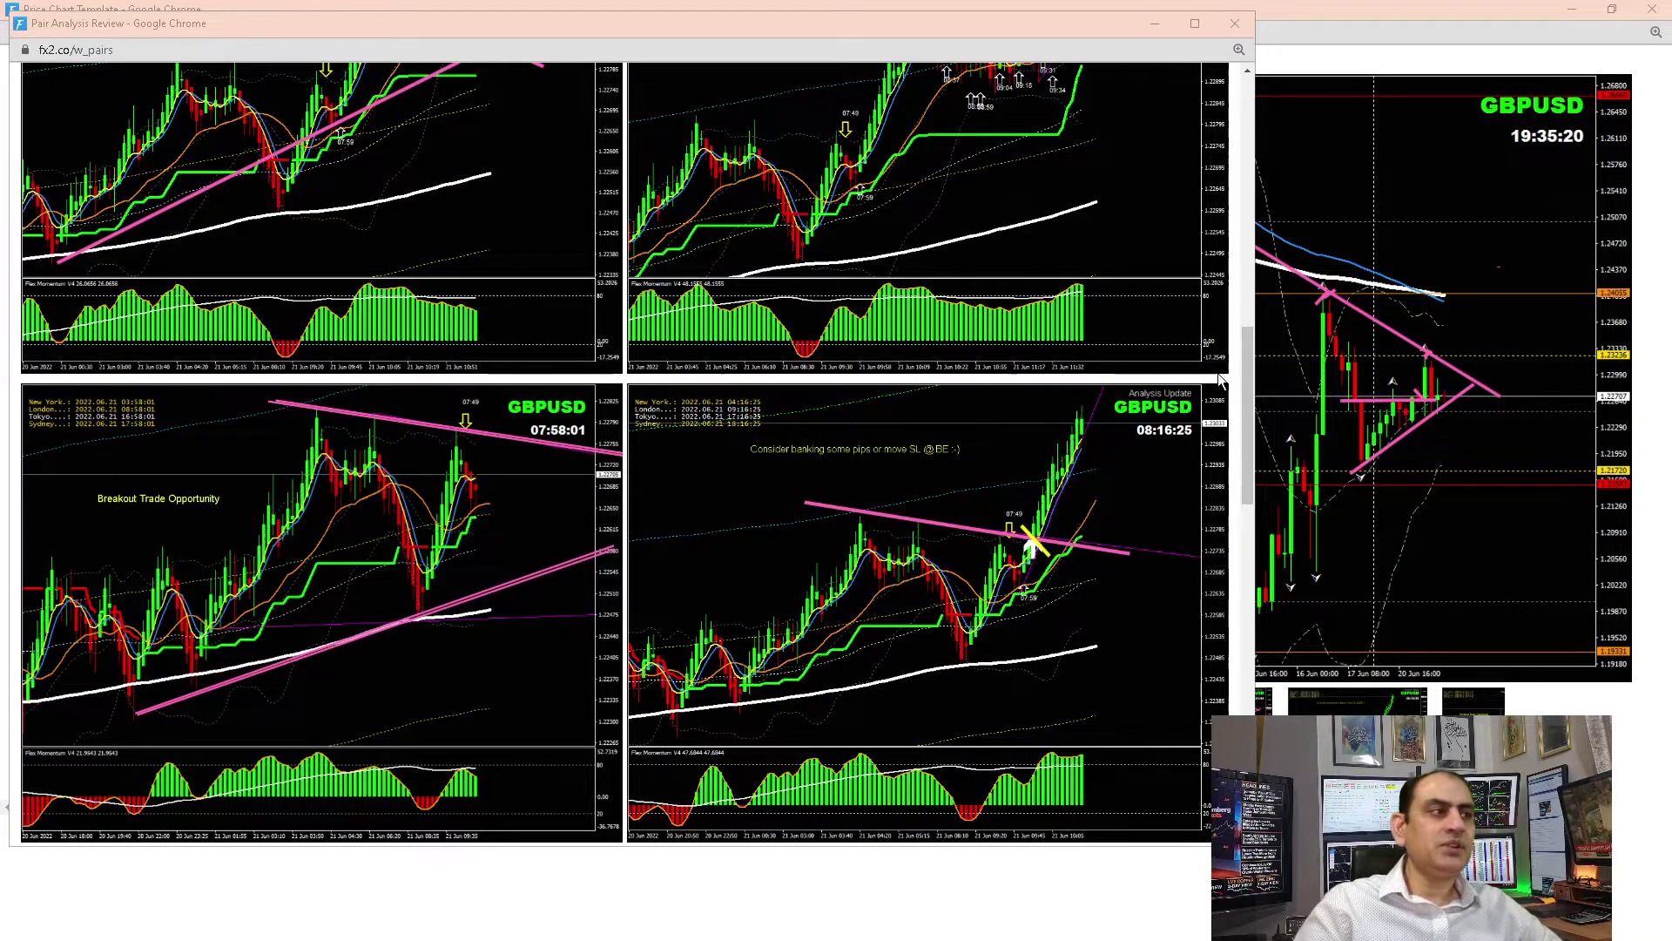
Sketch the consolidation pattern, momentum bars and Consider Tightening SL note in yellow, then clear
{"action": "left_click_drag", "start_coordinate": [1246, 436], "coordinate": [1245, 325]}
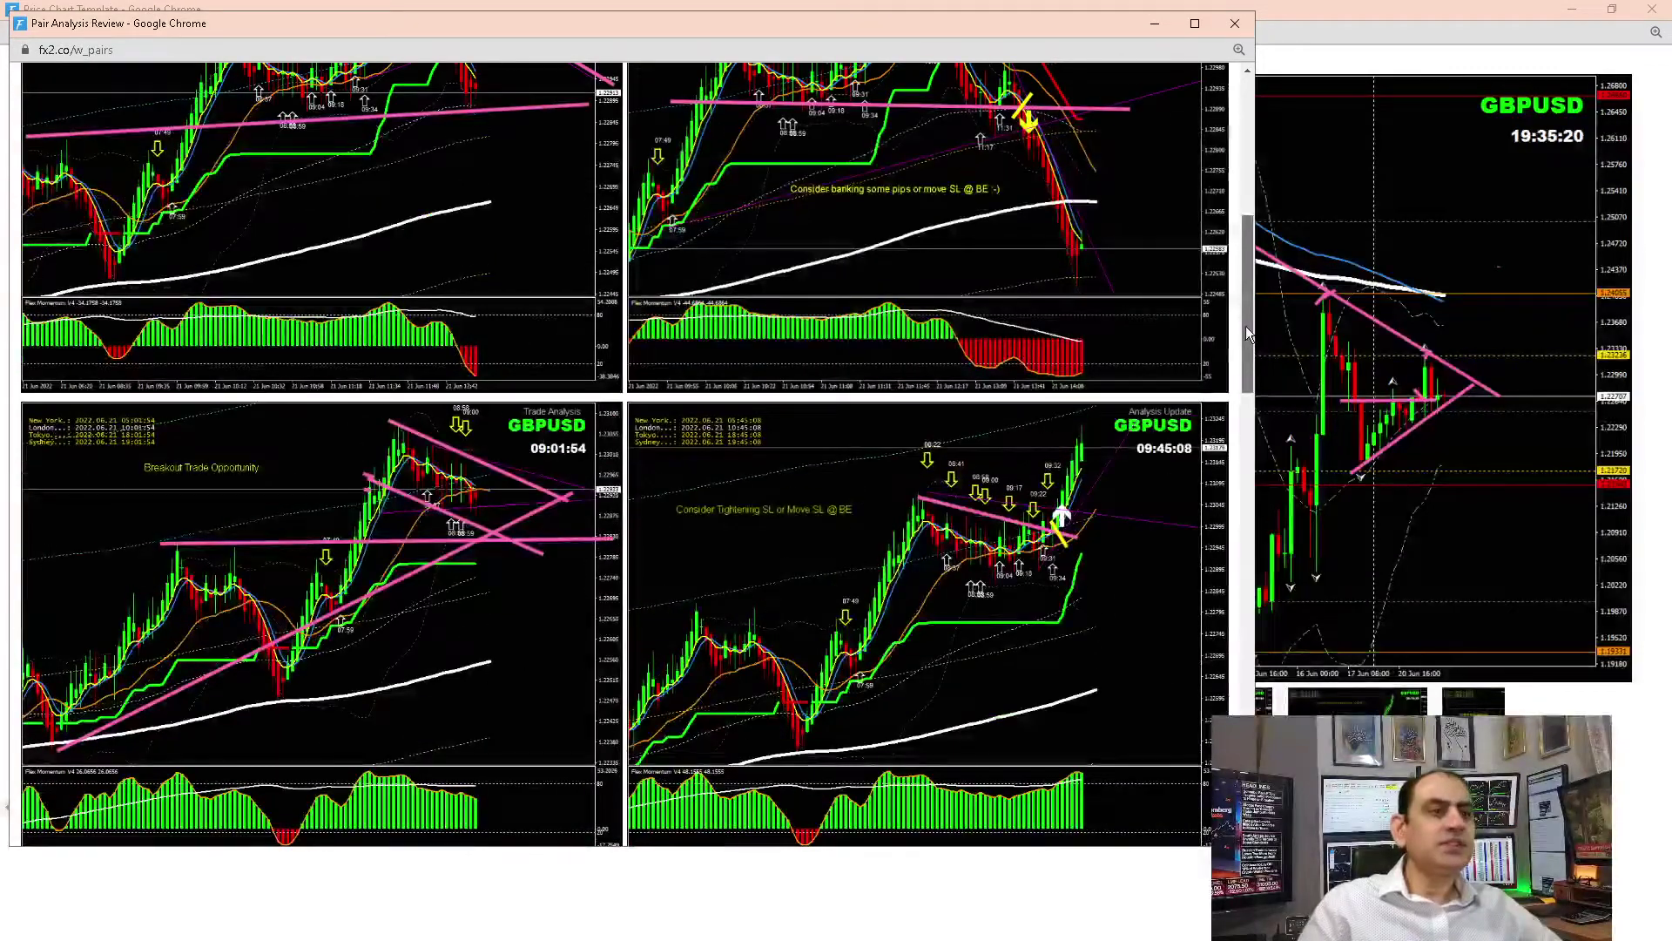
{"action": "key", "text": "ctrl+alt+g"}
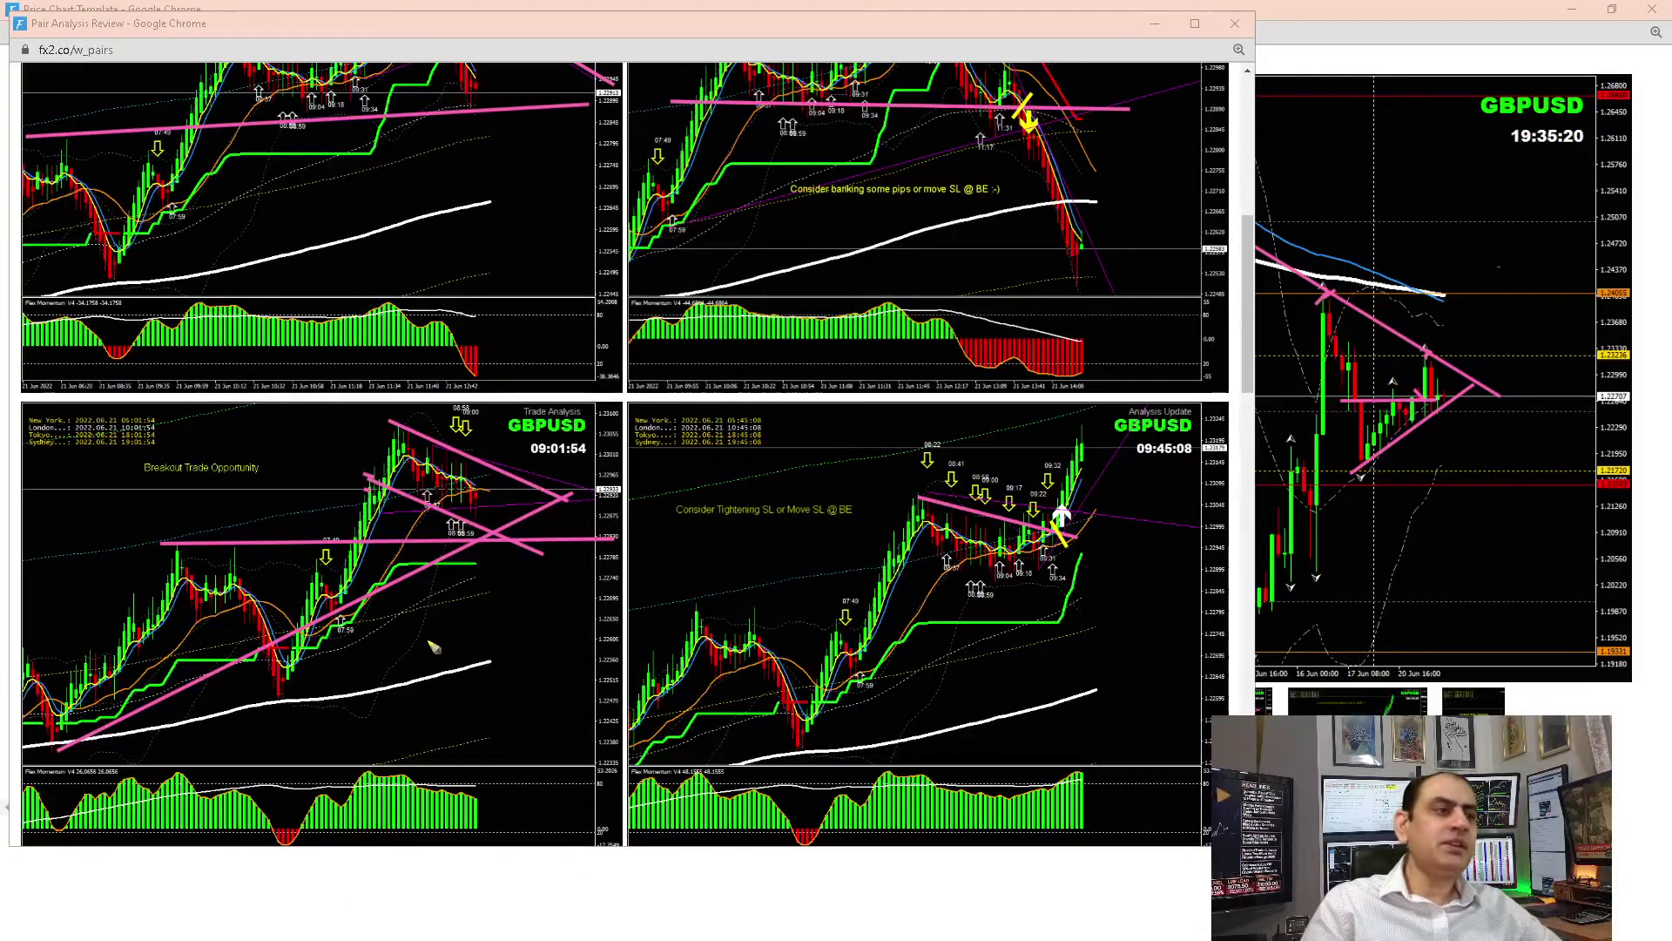
{"action": "mouse_move", "coordinate": [873, 651]}
{"action": "left_mouse_down"}
{"action": "mouse_move", "coordinate": [948, 515]}
{"action": "mouse_move", "coordinate": [958, 549]}
{"action": "mouse_move", "coordinate": [1010, 526]}
{"action": "mouse_move", "coordinate": [1035, 538]}
{"action": "left_mouse_up"}
{"action": "left_click_drag", "start_coordinate": [913, 568], "coordinate": [1032, 590]}
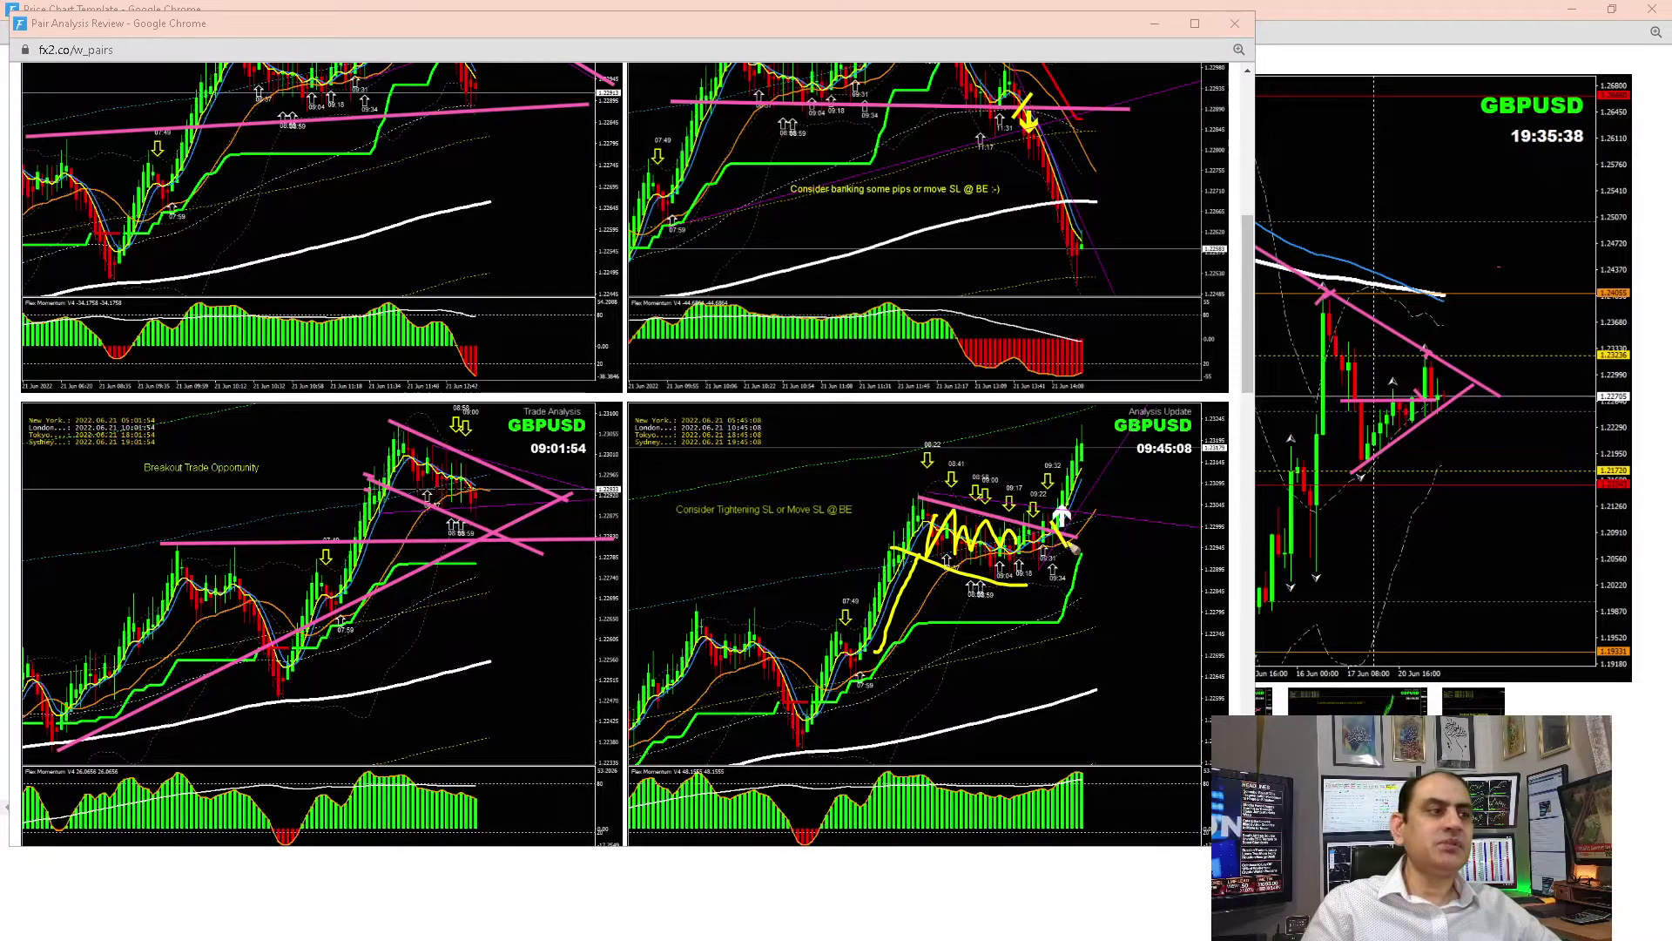
{"action": "left_click_drag", "start_coordinate": [1009, 712], "coordinate": [1031, 786]}
{"action": "left_click_drag", "start_coordinate": [1006, 768], "coordinate": [1073, 791]}
{"action": "left_click_drag", "start_coordinate": [1068, 419], "coordinate": [1089, 416]}
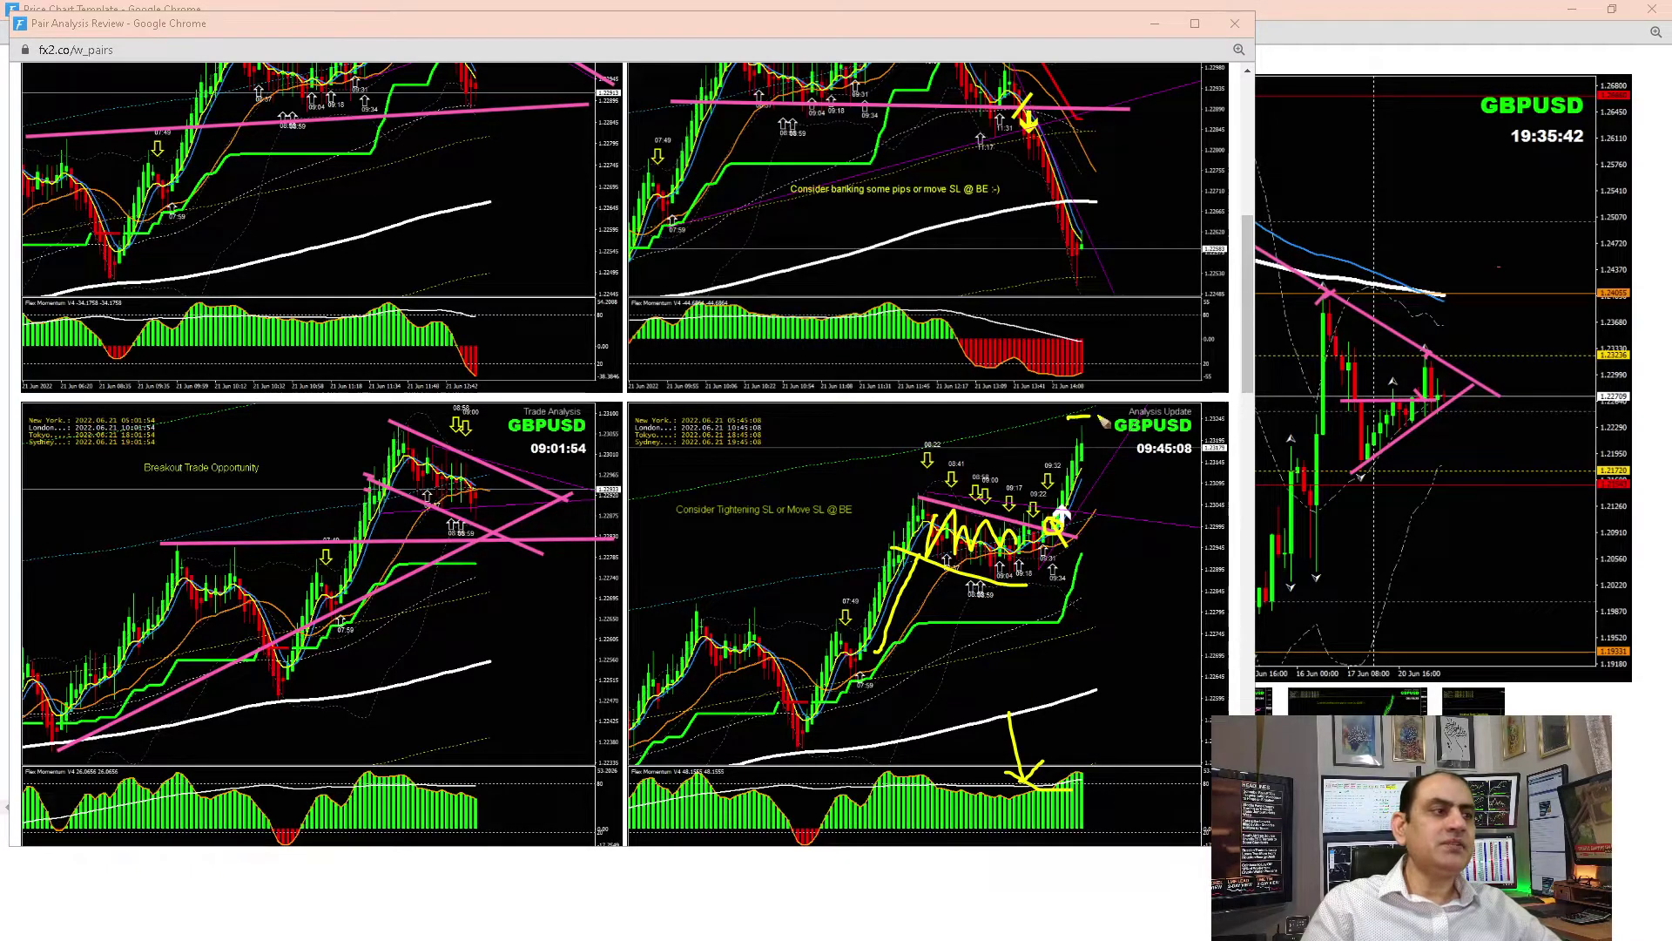
{"action": "left_click_drag", "start_coordinate": [702, 528], "coordinate": [795, 532]}
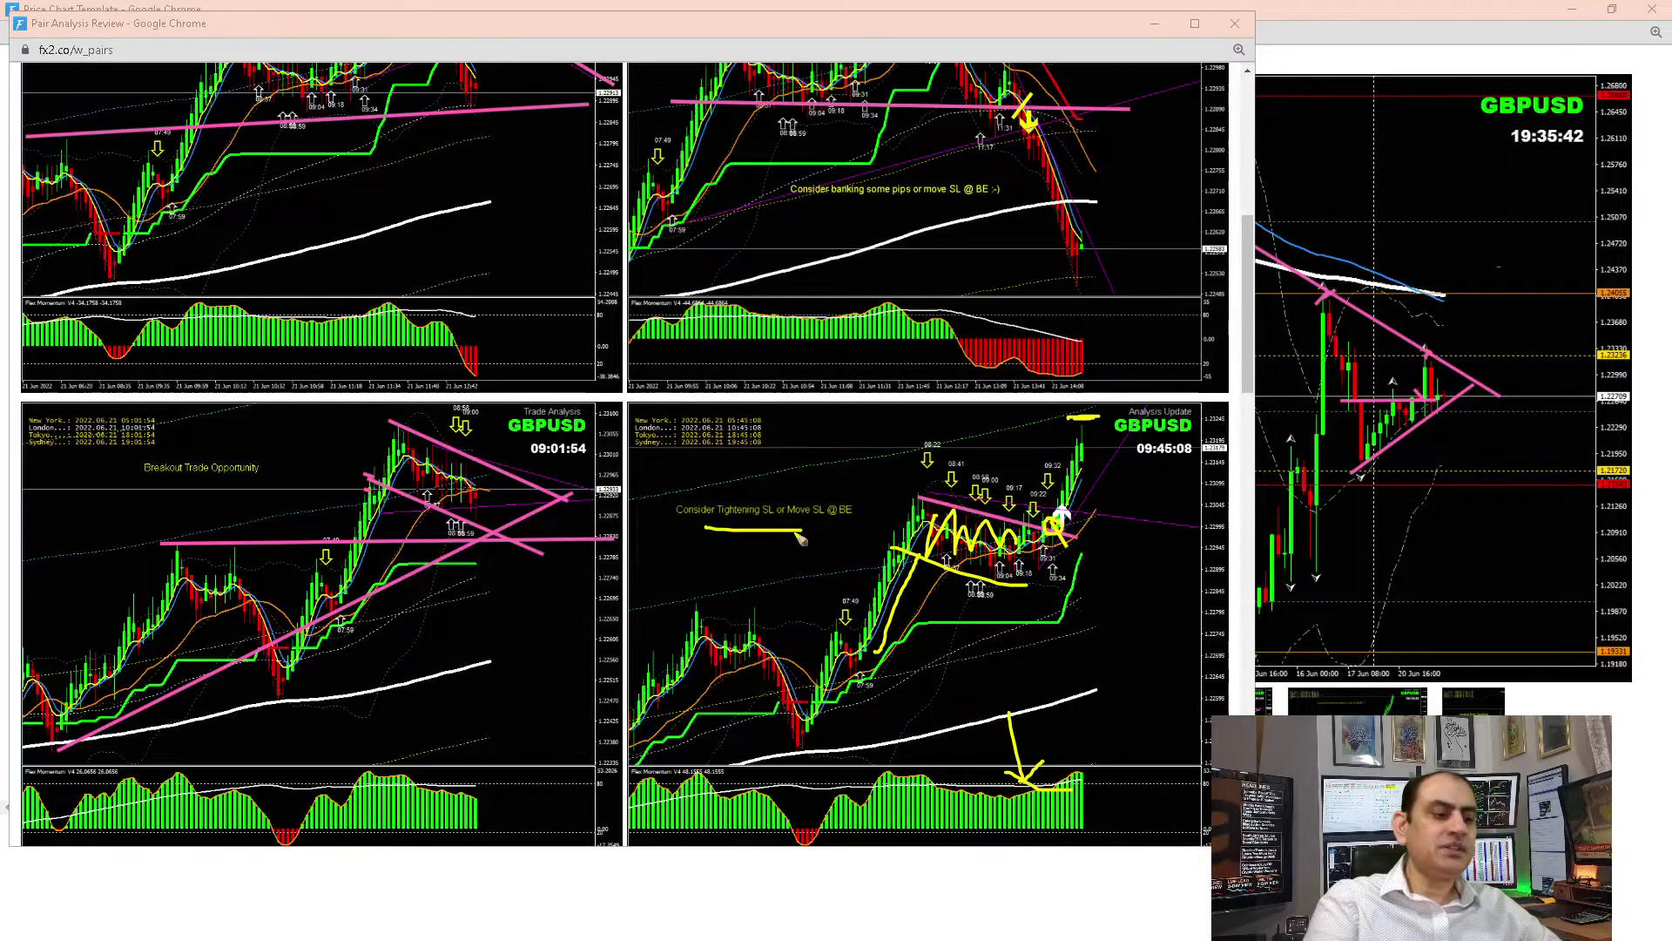
{"action": "key", "text": "ctrl+shift+7"}
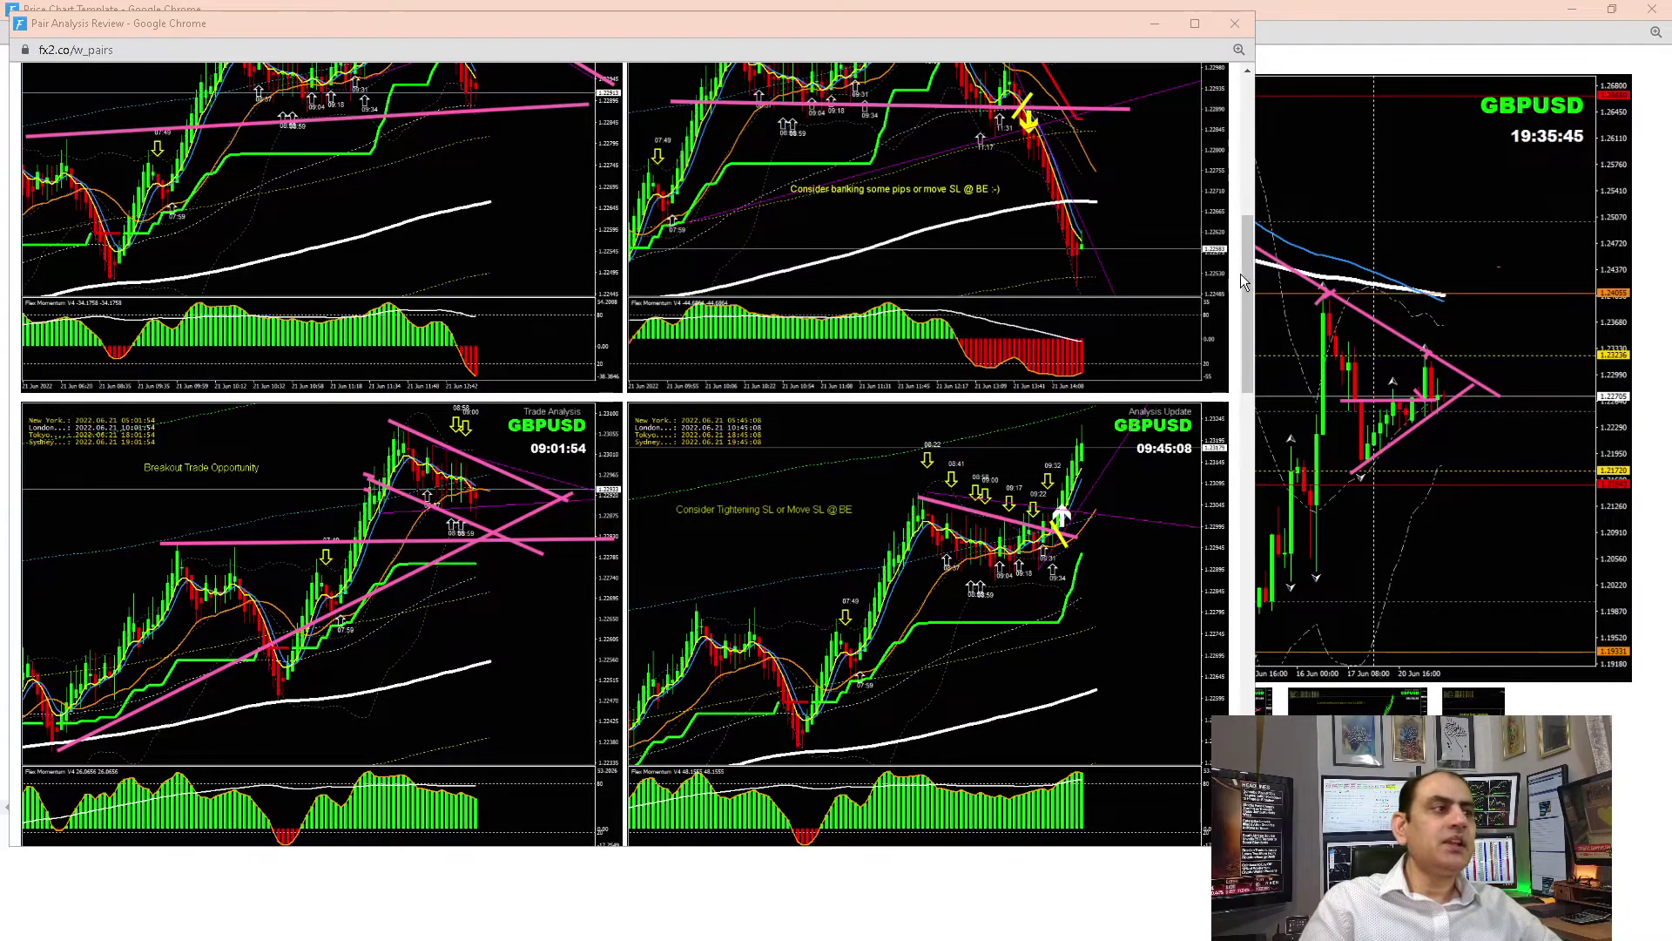
On the 11:12:05 and 12:29:37 pair, mark the breakdown and banking-pips note, then clear
{"action": "left_click_drag", "start_coordinate": [1241, 321], "coordinate": [1248, 229]}
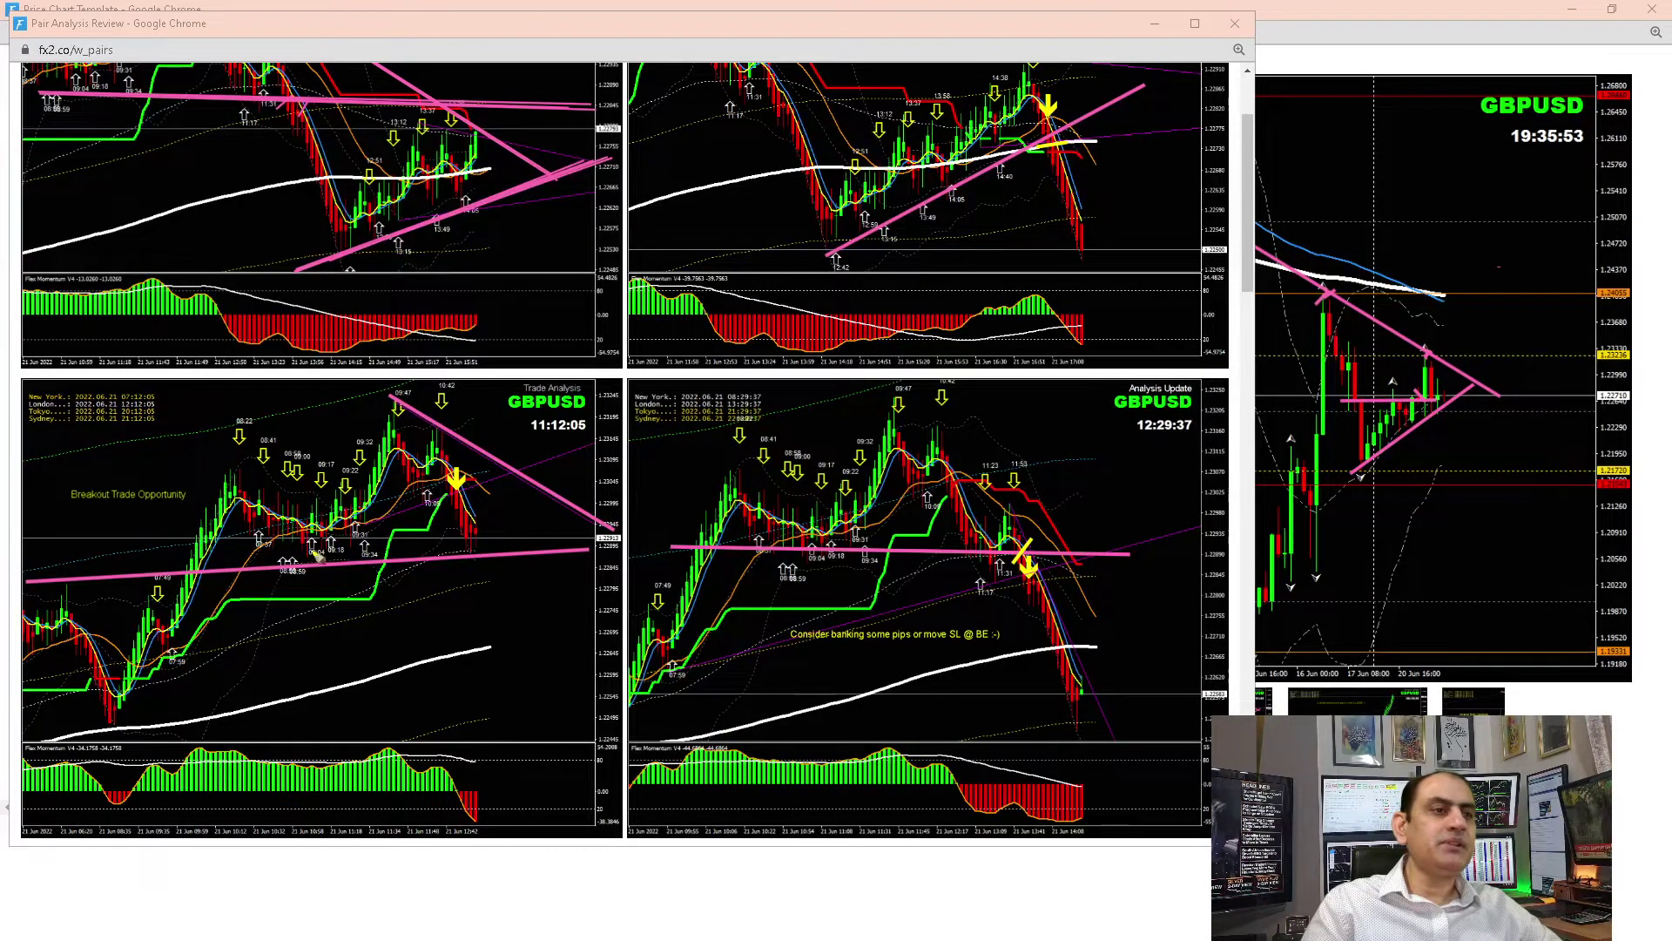
{"action": "left_click_drag", "start_coordinate": [1028, 560], "coordinate": [1032, 547]}
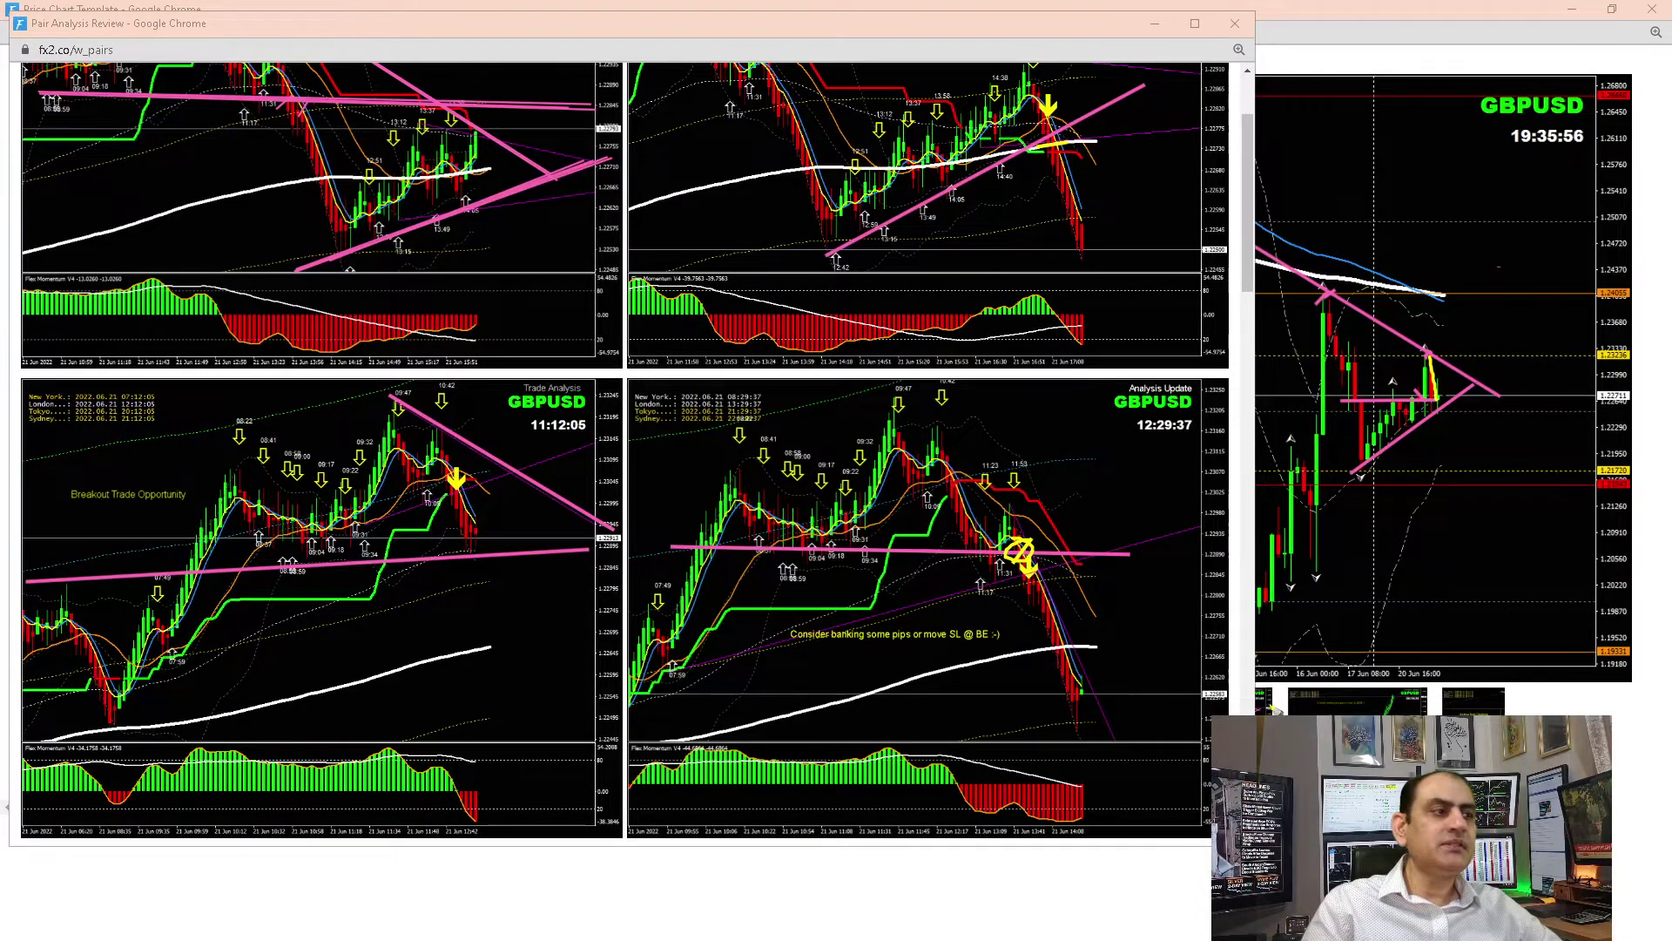
{"action": "mouse_move", "coordinate": [1081, 707]}
{"action": "left_mouse_down"}
{"action": "mouse_move", "coordinate": [1077, 723]}
{"action": "mouse_move", "coordinate": [1122, 710]}
{"action": "left_mouse_up"}
{"action": "left_click_drag", "start_coordinate": [773, 651], "coordinate": [1035, 649]}
{"action": "key", "text": "Escape"}
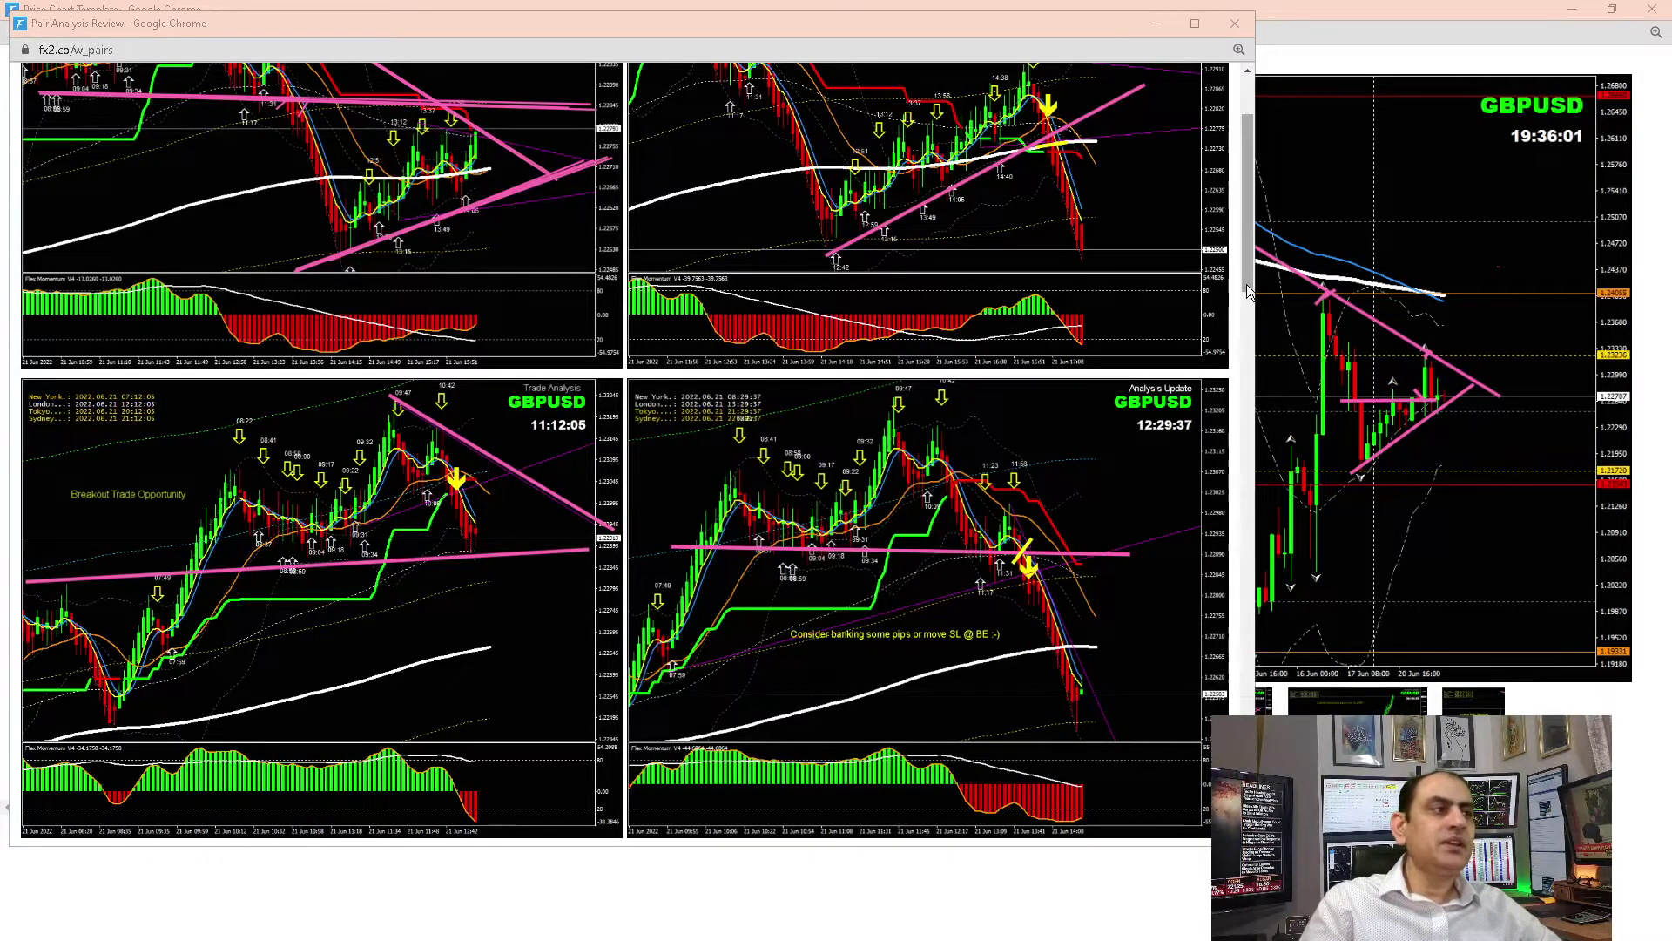
Trace the falling candles and rising trendline on the 15:28:03 chart in yellow, then clear
{"action": "scroll", "coordinate": [827, 266], "scroll_direction": "up", "scroll_amount": 2}
{"action": "key", "text": "ctrl+alt+g"}
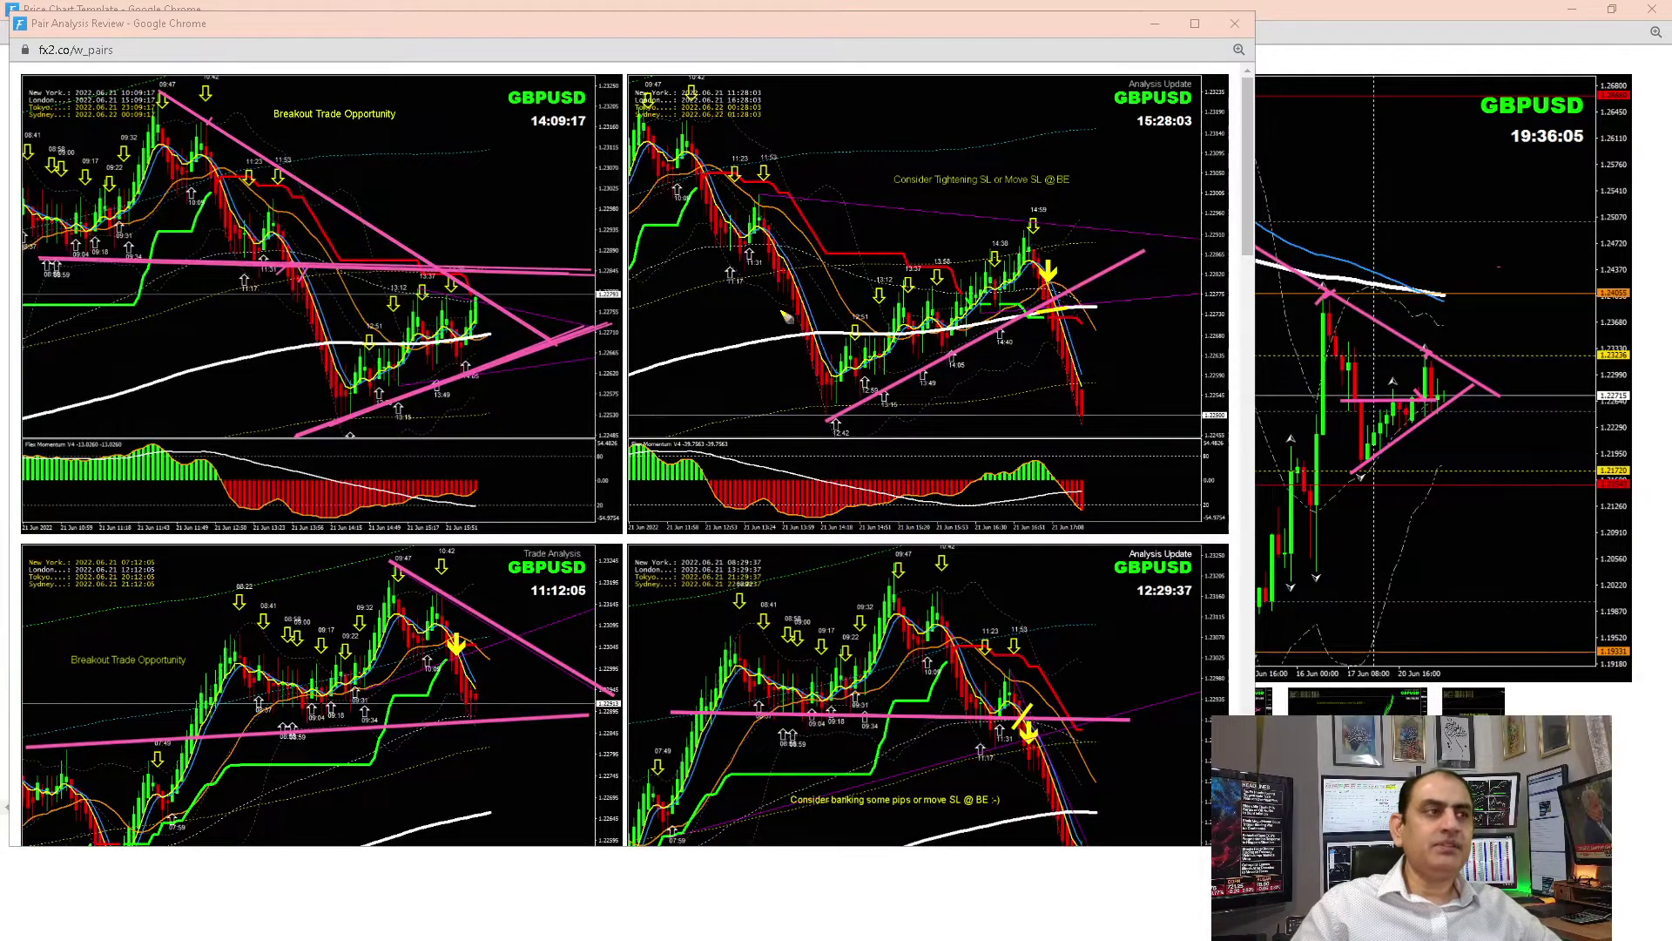
{"action": "left_click_drag", "start_coordinate": [750, 239], "coordinate": [788, 331]}
{"action": "left_click_drag", "start_coordinate": [838, 419], "coordinate": [1046, 290]}
{"action": "key", "text": "e"}
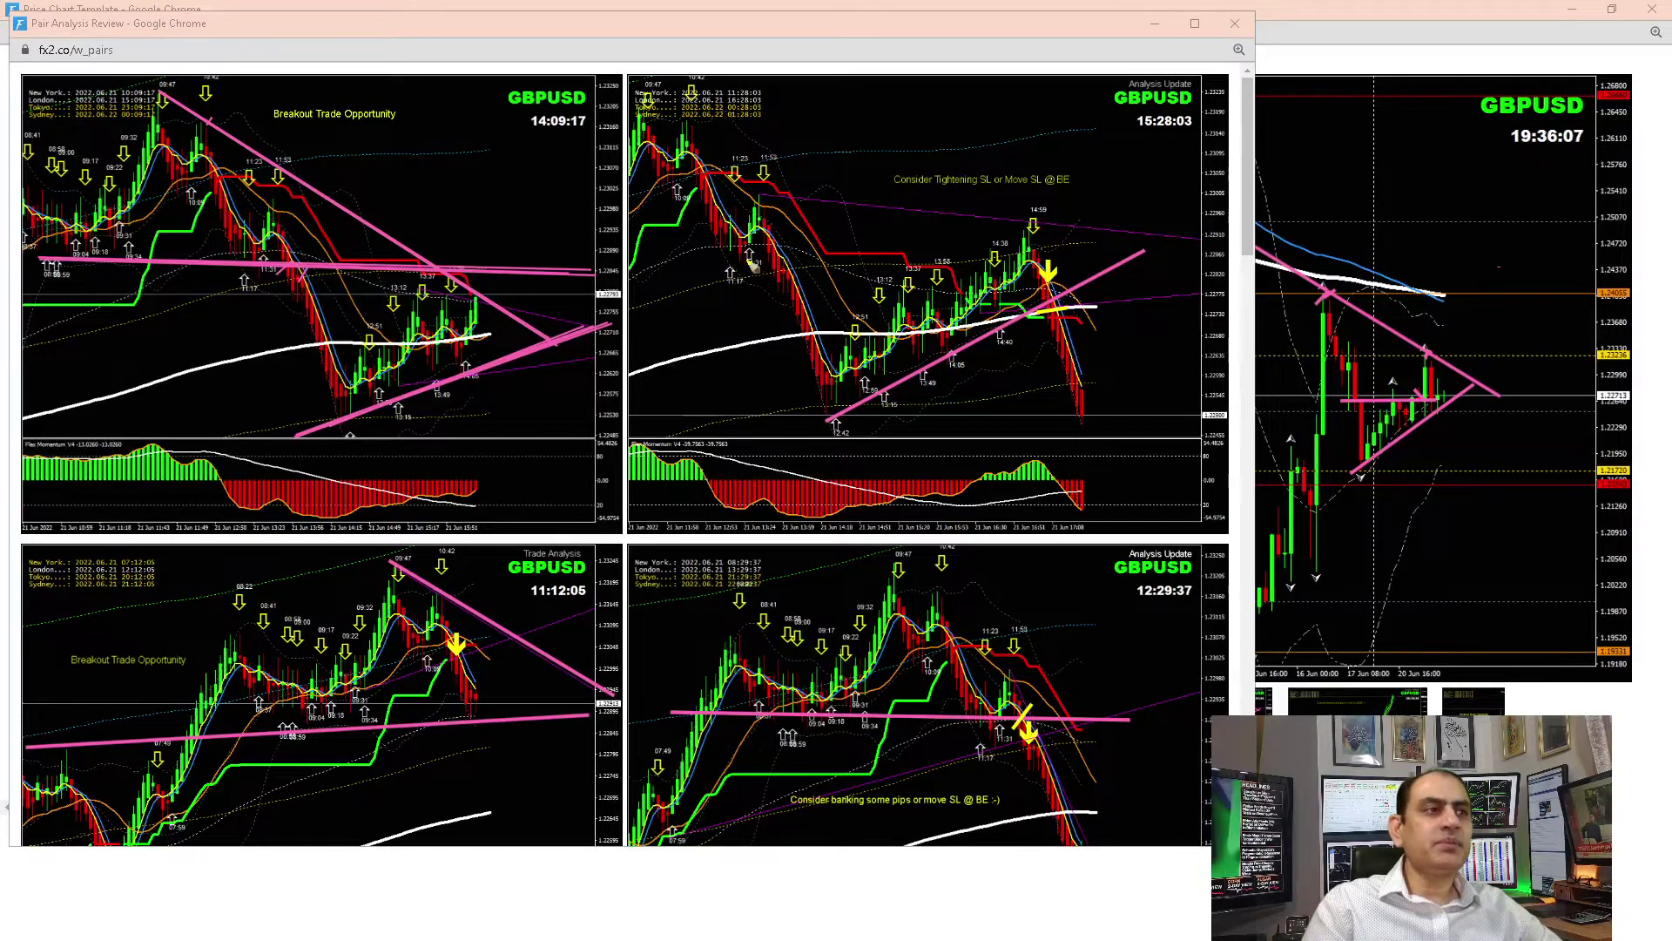
Sketch a horizontal resistance and two rising support lines on the 15:28:03 chart, then clear
{"action": "left_click_drag", "start_coordinate": [714, 259], "coordinate": [1056, 253]}
{"action": "left_click_drag", "start_coordinate": [849, 418], "coordinate": [1085, 289]}
{"action": "left_click_drag", "start_coordinate": [822, 350], "coordinate": [995, 262]}
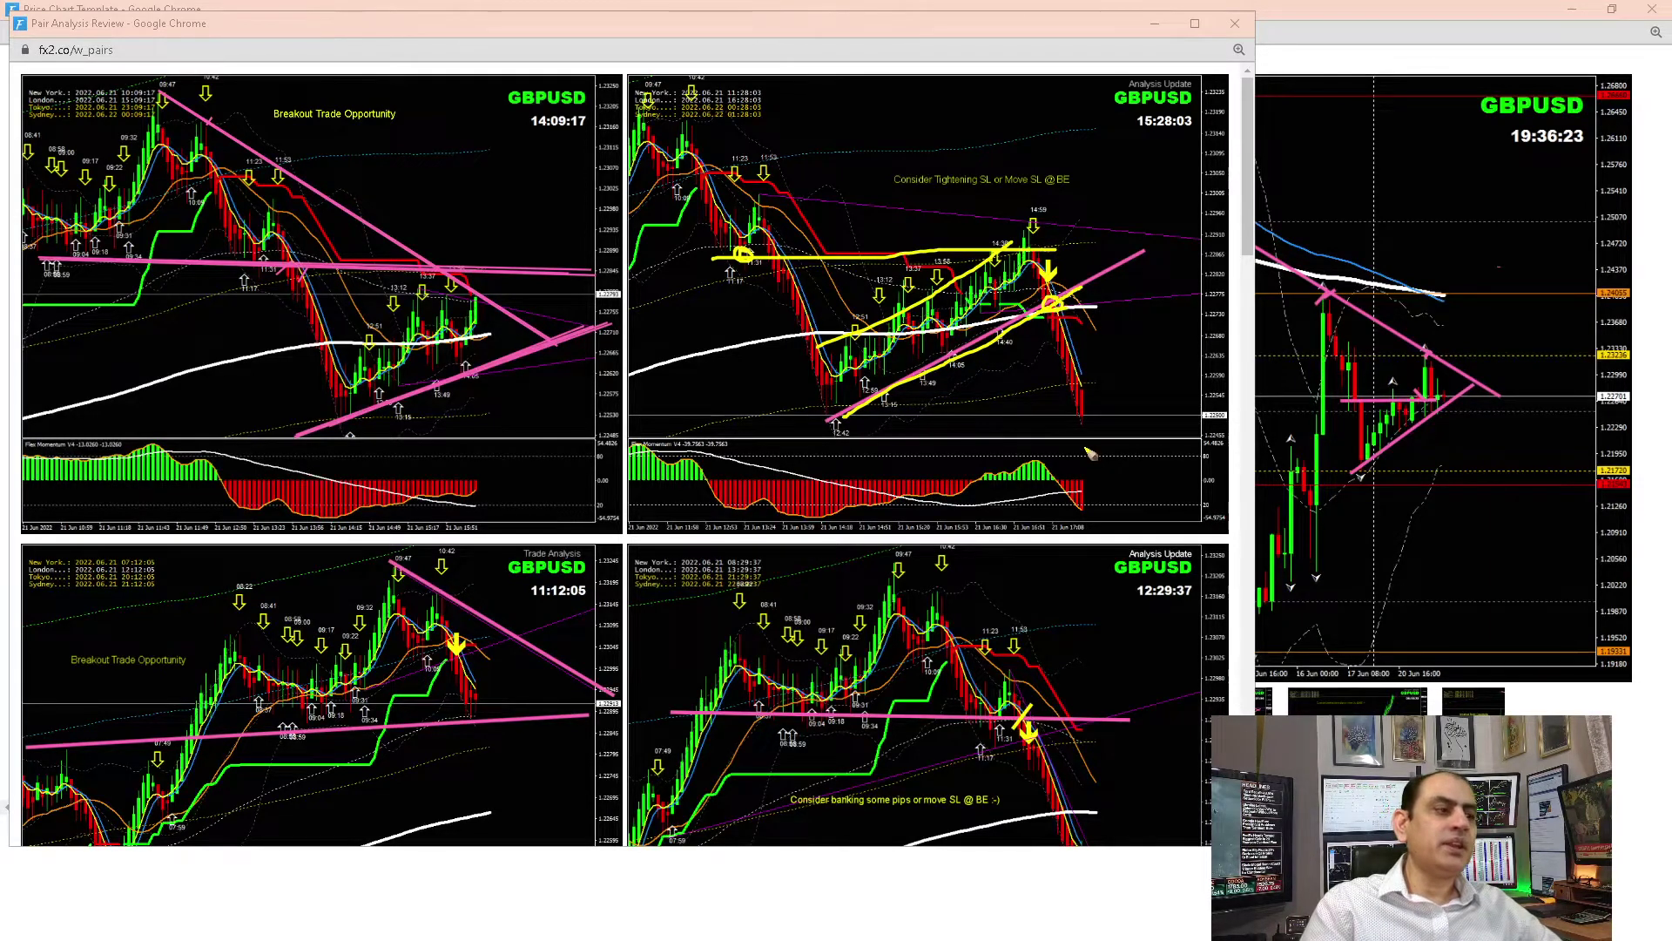
{"action": "key", "text": "Delete"}
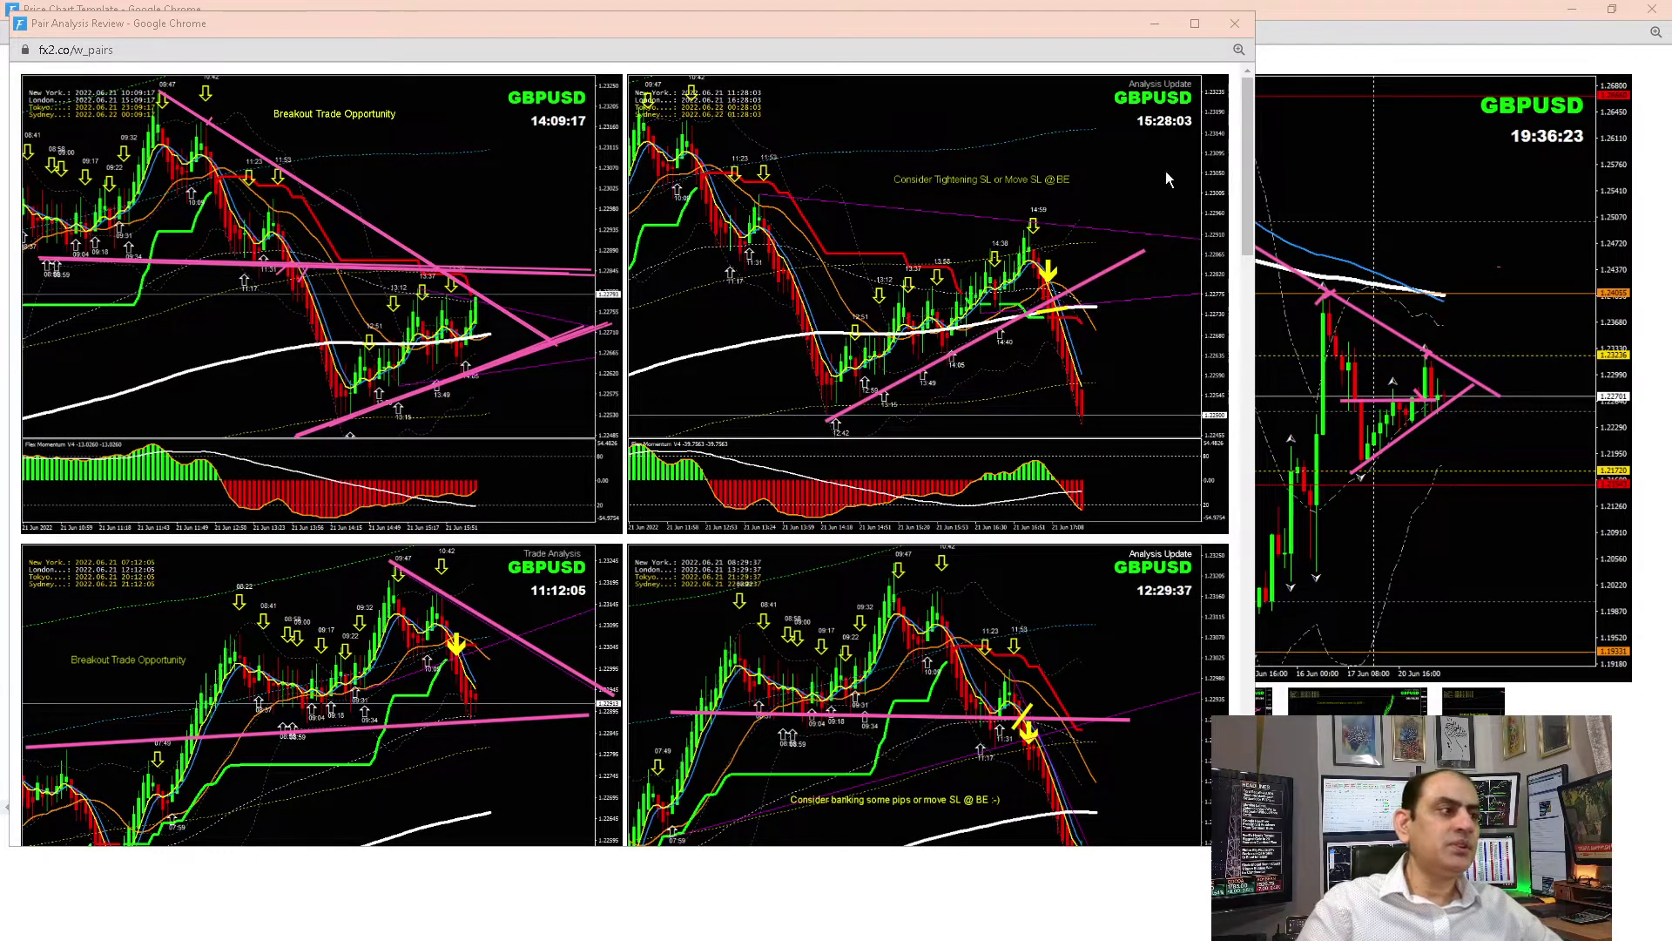
Close the GBPUSD review and chart windows and open the USDCAD H4 chart enlarged
{"action": "left_click", "coordinate": [1235, 25]}
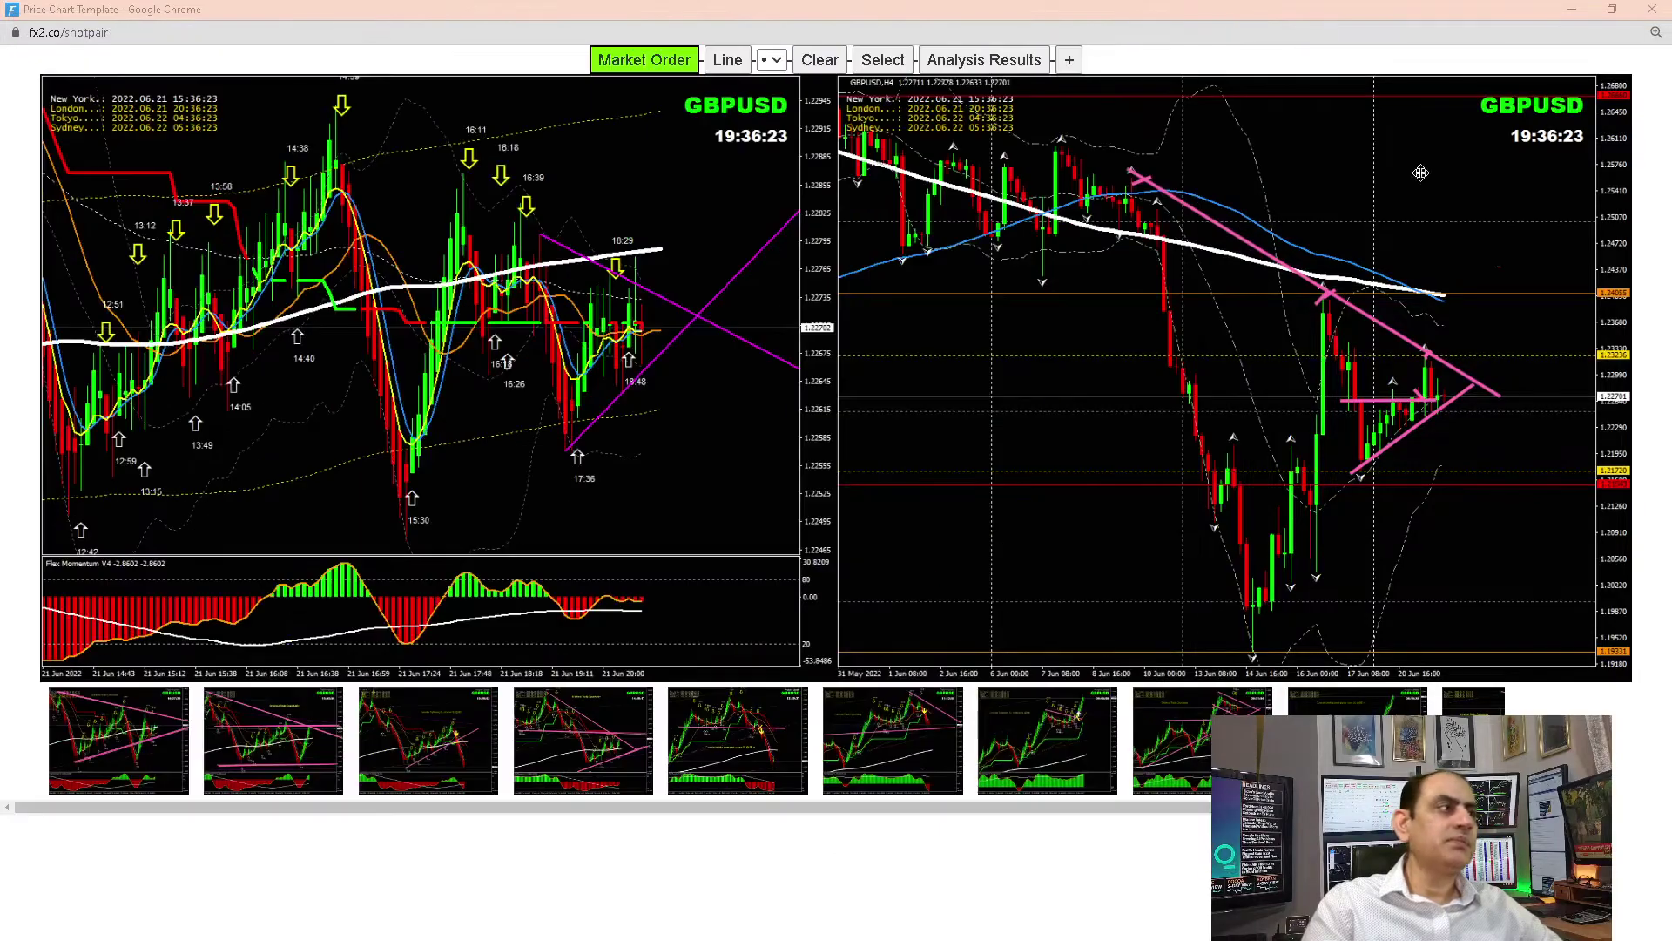
{"action": "left_click", "coordinate": [1652, 9]}
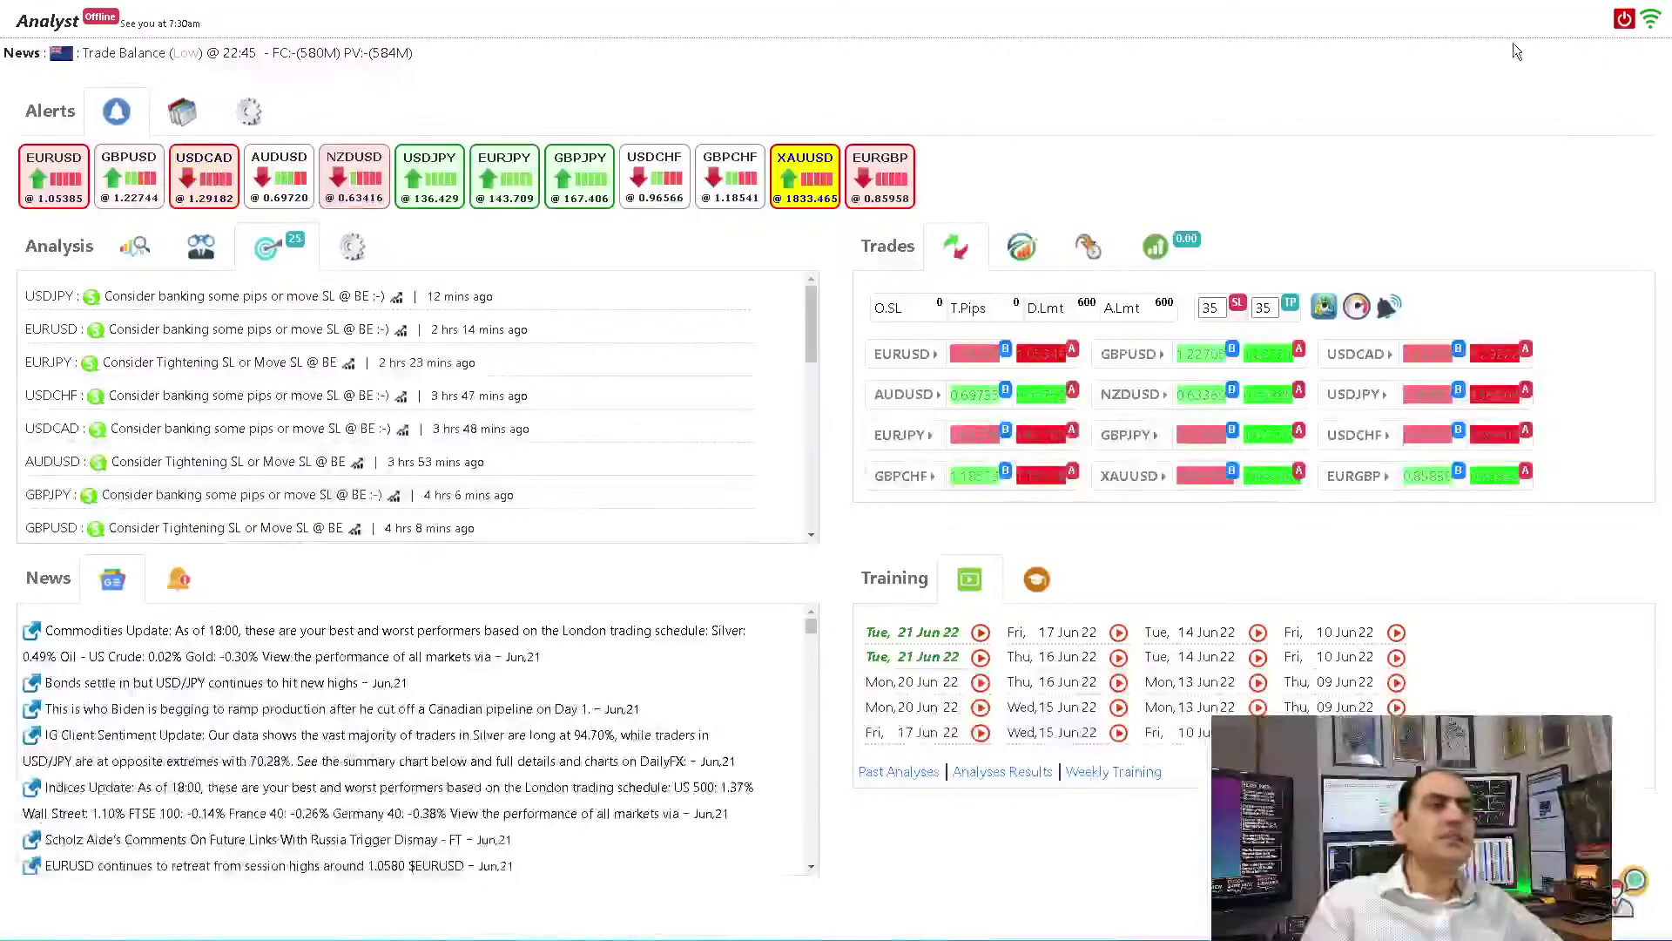
{"action": "left_click", "coordinate": [182, 195]}
{"action": "double_click", "coordinate": [319, 230]}
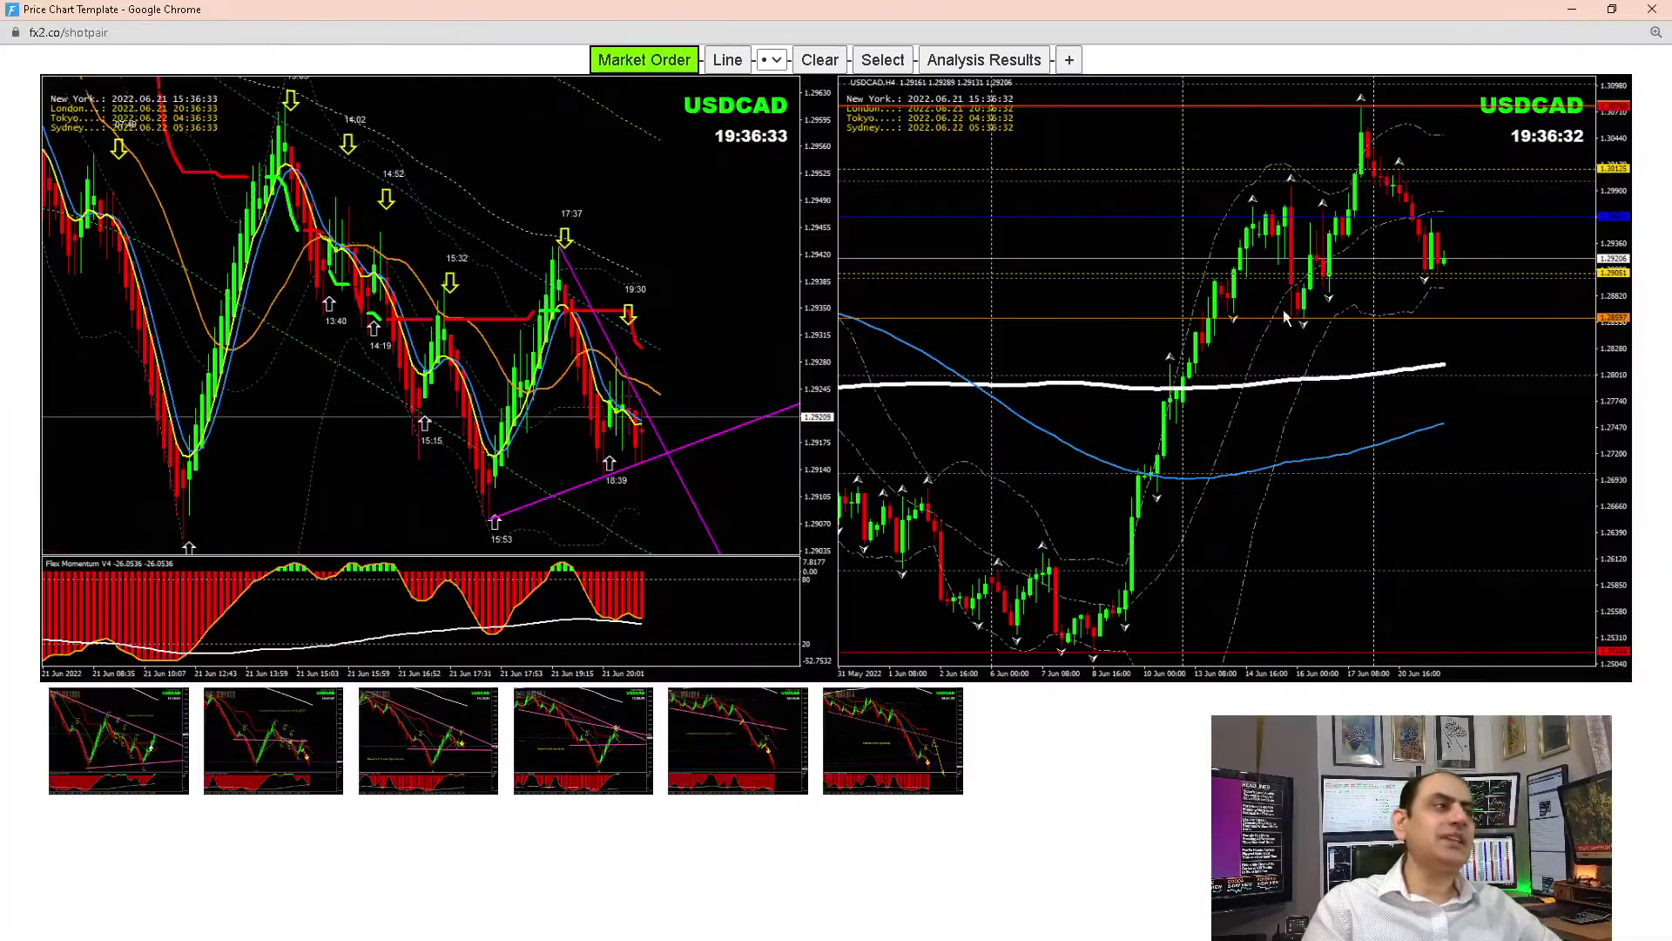
{"action": "left_click", "coordinate": [1296, 310]}
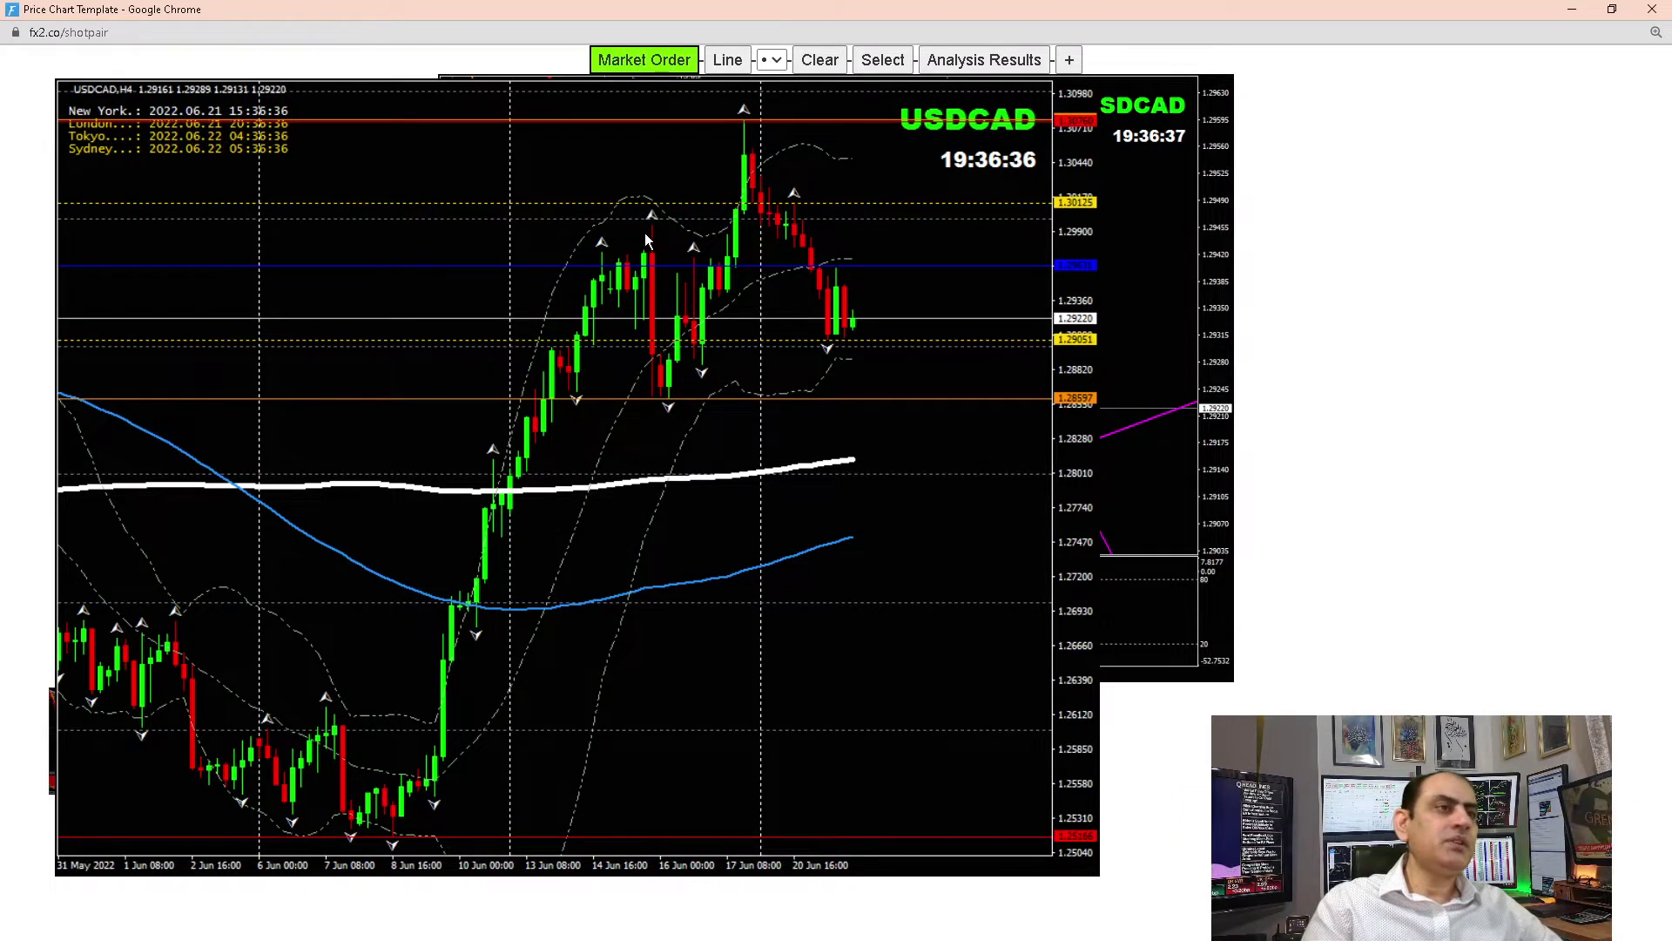
Draw a pink trendline across the USDCAD highs with touch marks, circling and clearing the breakout
{"action": "mouse_move", "coordinate": [635, 222]}
{"action": "left_mouse_down"}
{"action": "mouse_move", "coordinate": [783, 223]}
{"action": "mouse_move", "coordinate": [657, 225]}
{"action": "mouse_move", "coordinate": [830, 164]}
{"action": "left_mouse_up"}
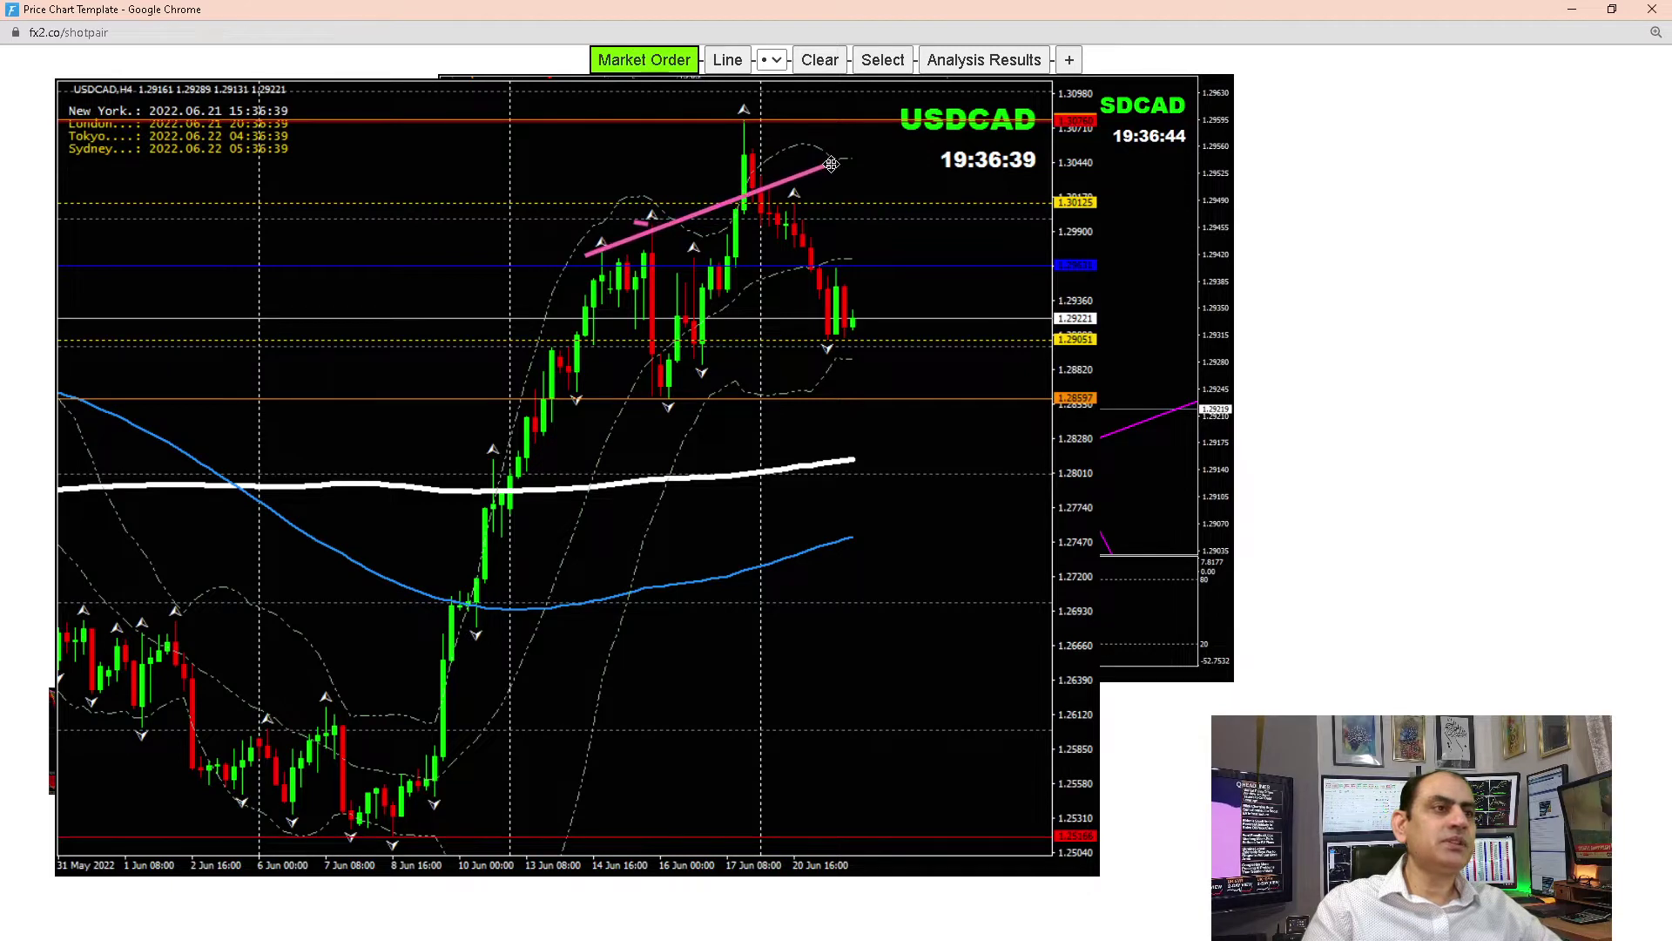
{"action": "left_click_drag", "start_coordinate": [722, 186], "coordinate": [743, 209]}
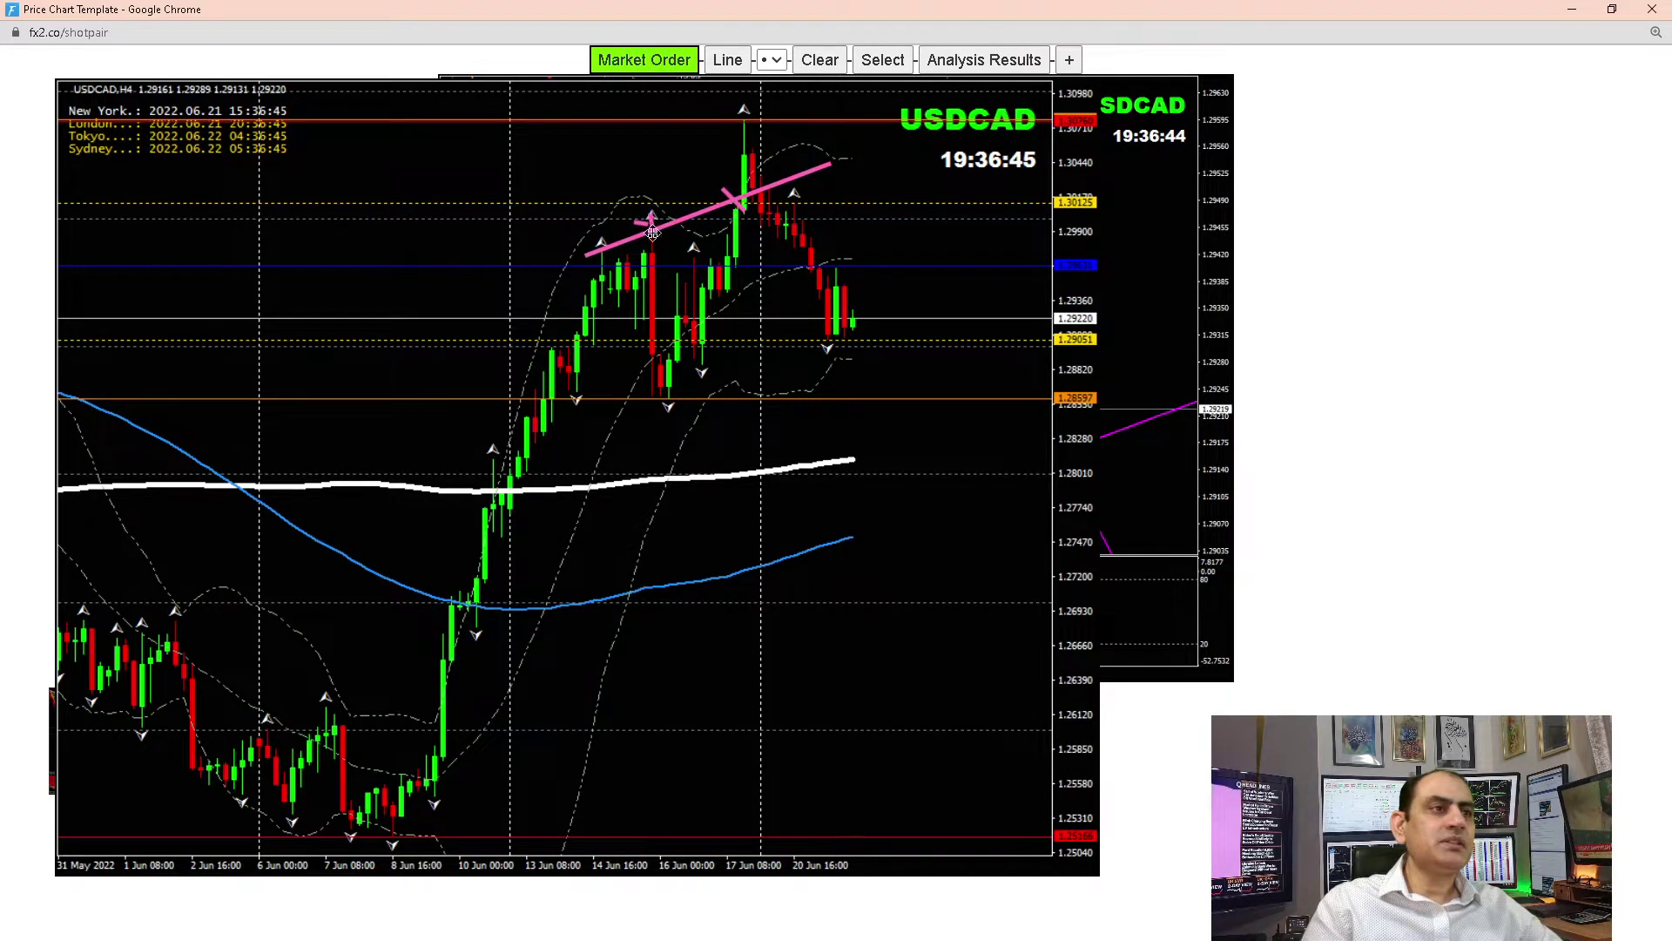
{"action": "left_click_drag", "start_coordinate": [607, 231], "coordinate": [627, 254]}
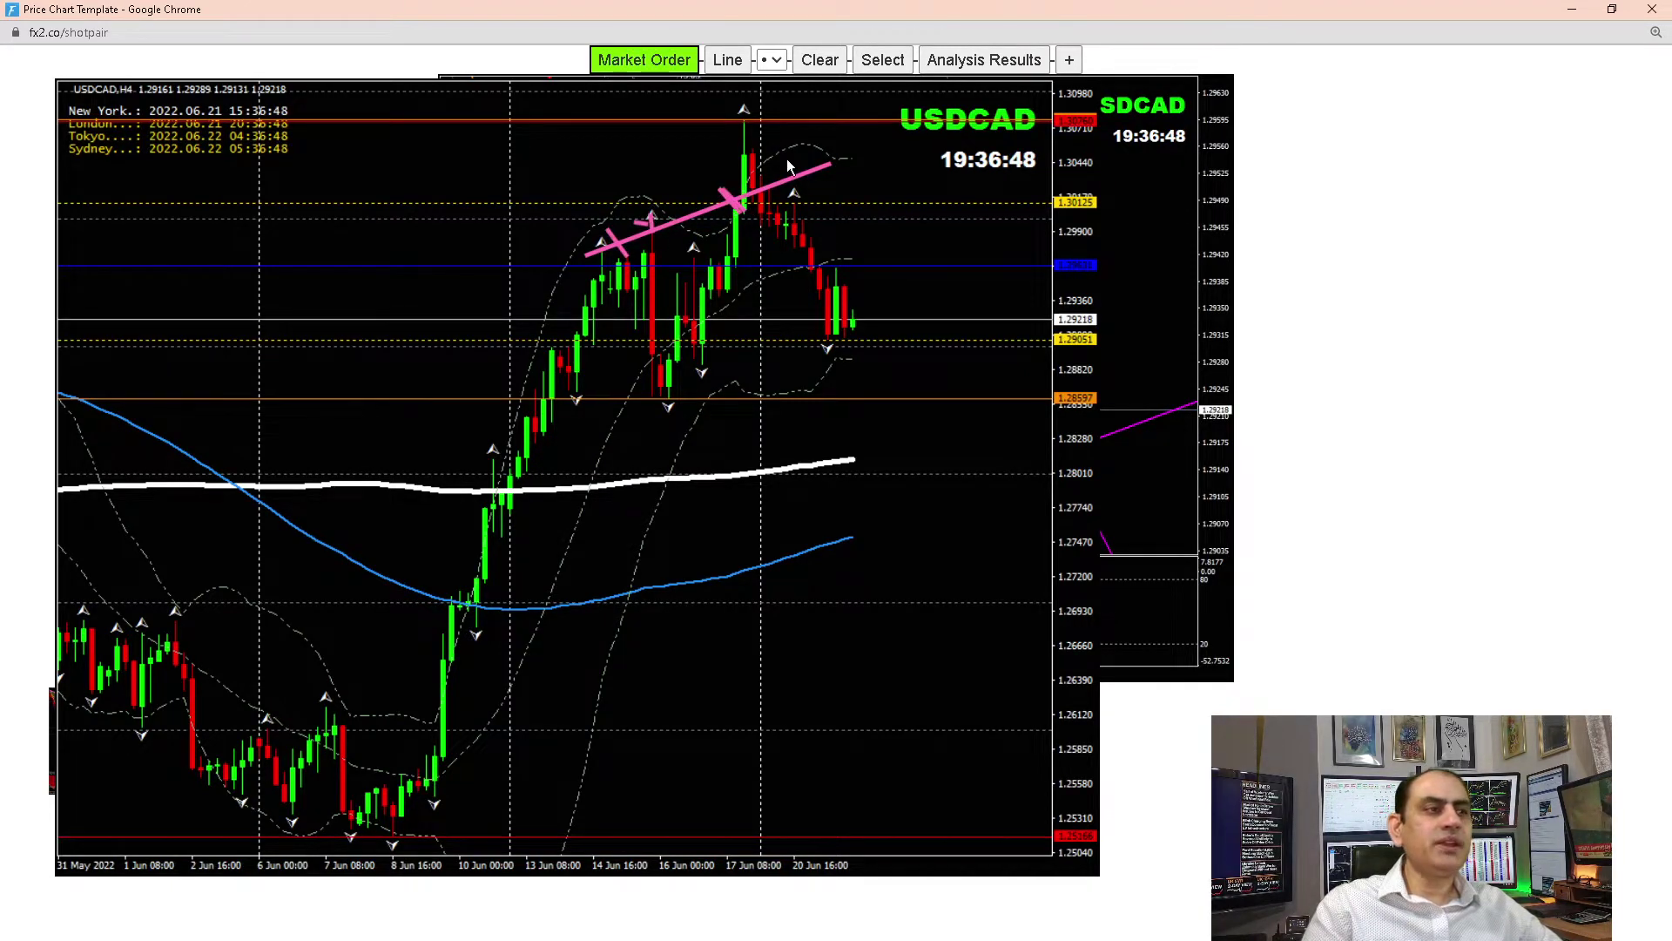
{"action": "key", "text": "ctrl+alt+g"}
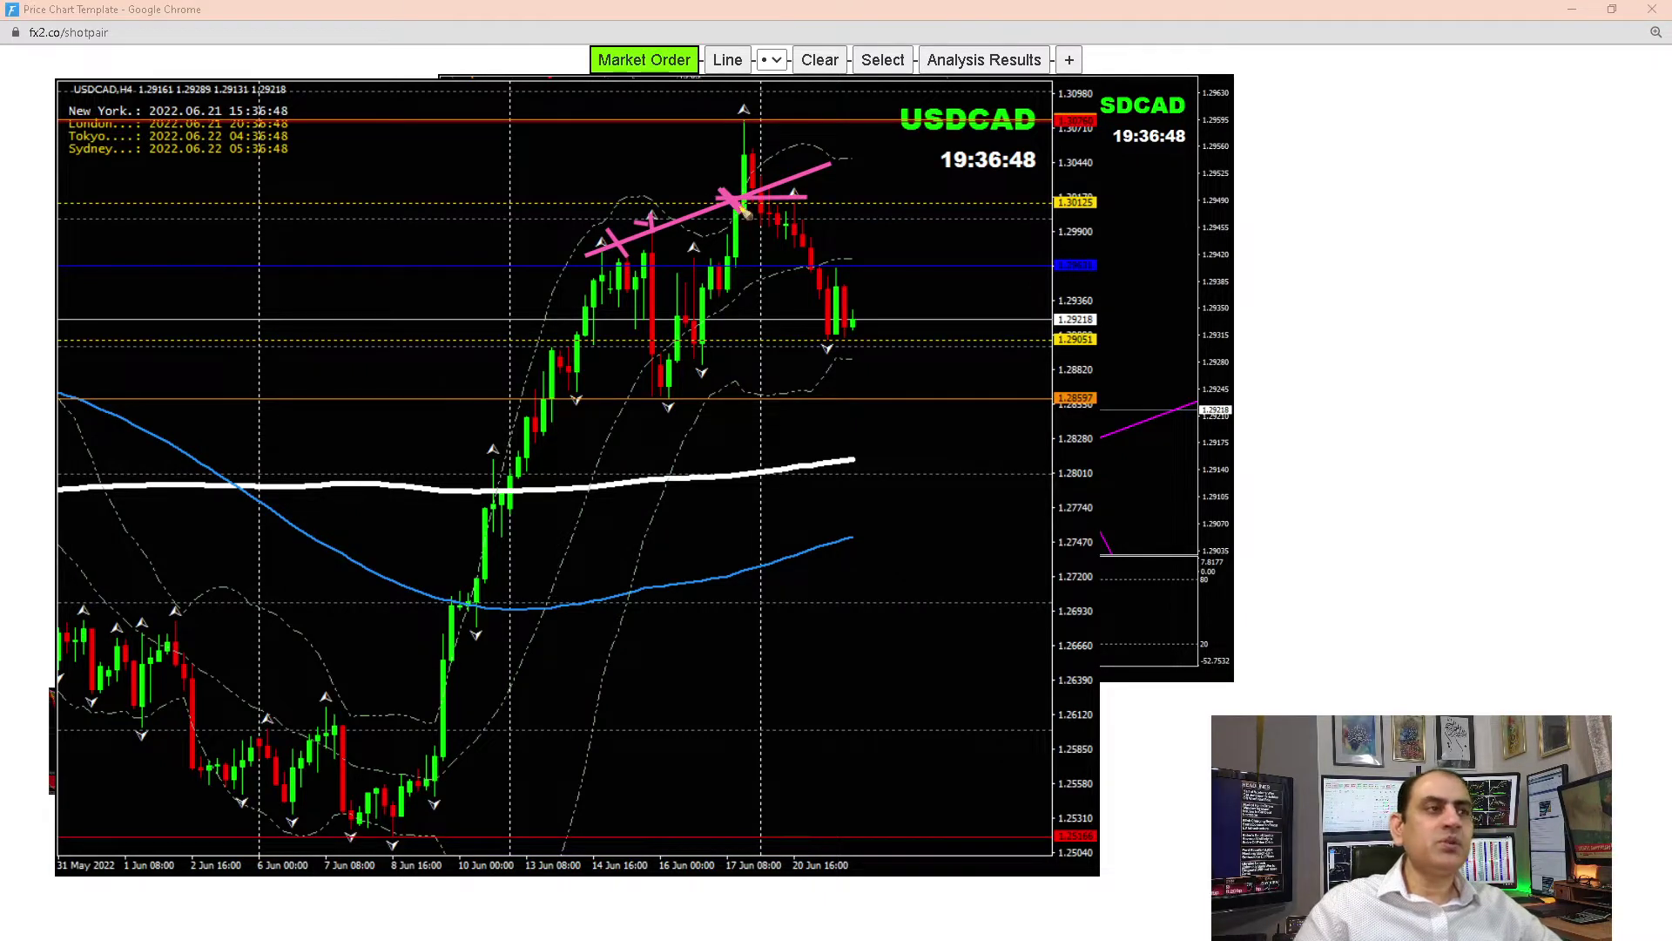
{"action": "mouse_move", "coordinate": [763, 183]}
{"action": "left_mouse_down"}
{"action": "mouse_move", "coordinate": [772, 244]}
{"action": "mouse_move", "coordinate": [812, 209]}
{"action": "mouse_move", "coordinate": [815, 223]}
{"action": "mouse_move", "coordinate": [818, 202]}
{"action": "mouse_move", "coordinate": [833, 342]}
{"action": "left_mouse_up"}
{"action": "key", "text": "Delete"}
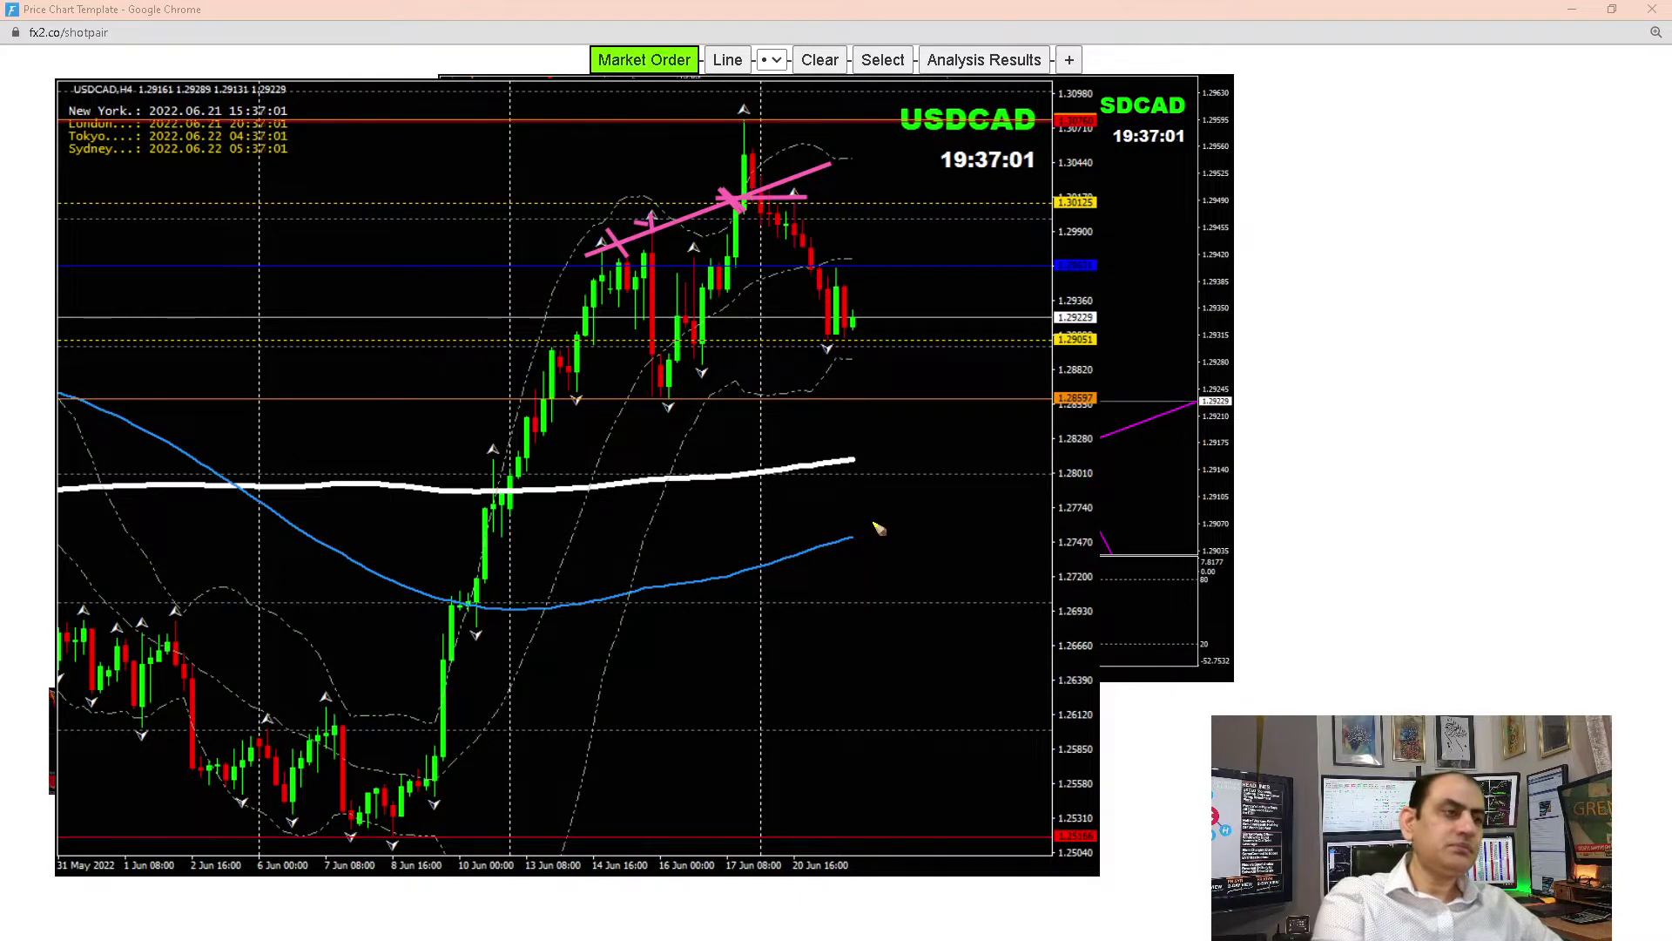
{"action": "left_click", "coordinate": [873, 522]}
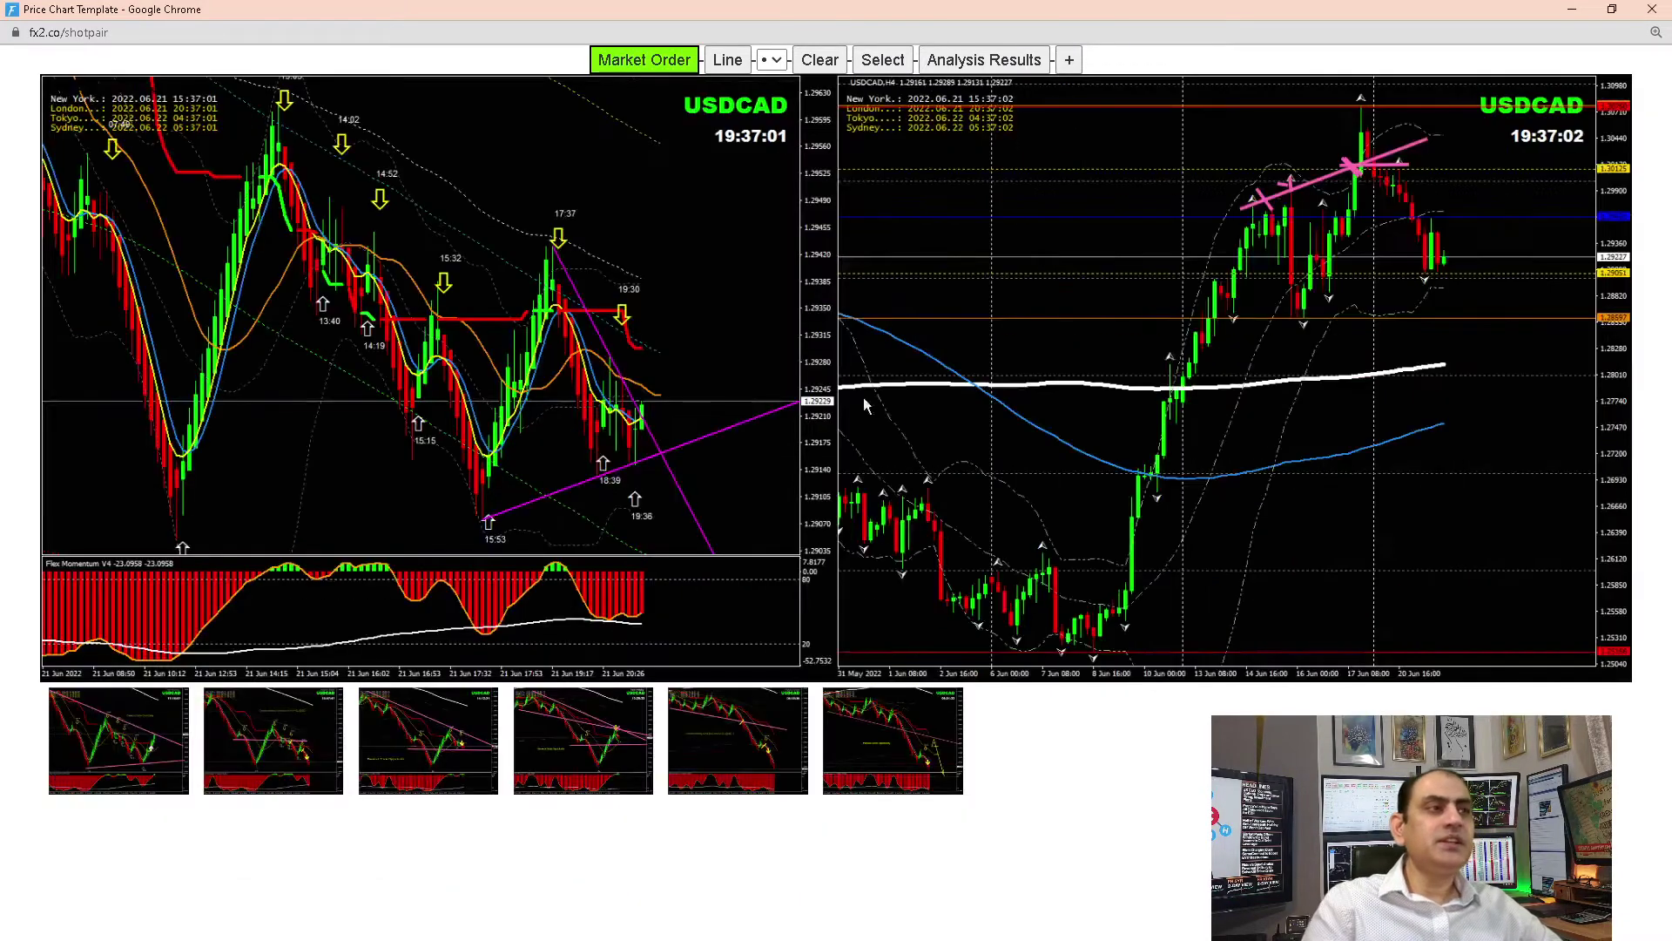
Open the USDCAD Analysis Results, move the review window up and widen it
{"action": "left_click", "coordinate": [1002, 59]}
{"action": "left_click_drag", "start_coordinate": [491, 91], "coordinate": [504, 18]}
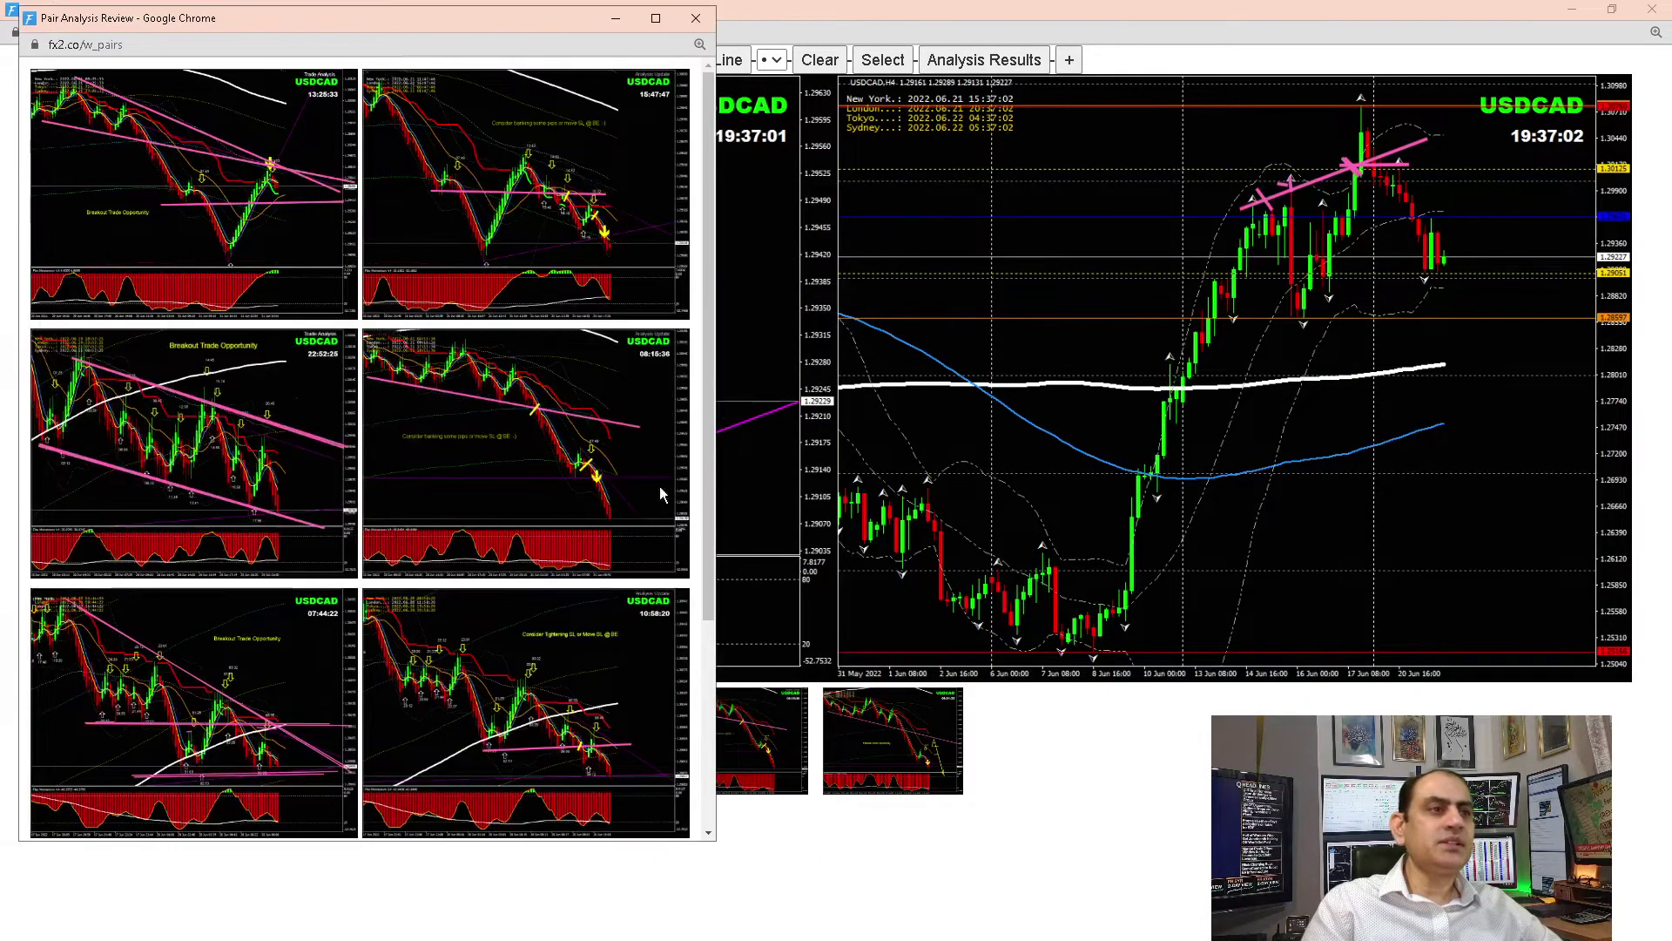
{"action": "left_click_drag", "start_coordinate": [716, 313], "coordinate": [1252, 311]}
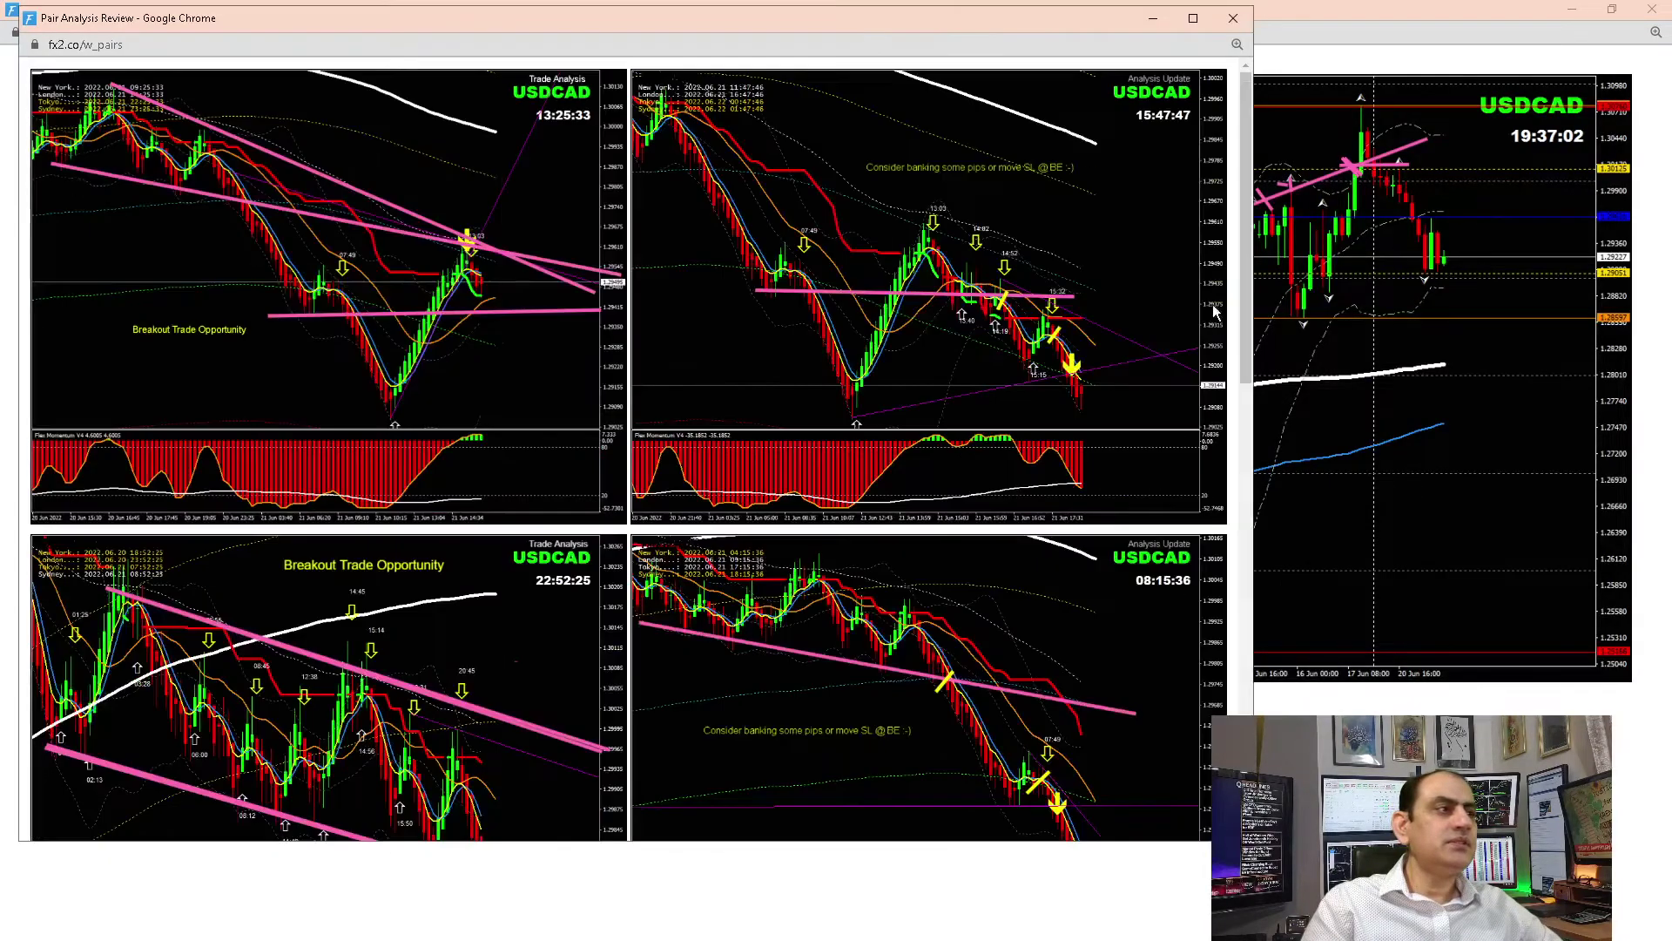
{"action": "scroll", "coordinate": [1240, 285], "scroll_direction": "down", "scroll_amount": 3}
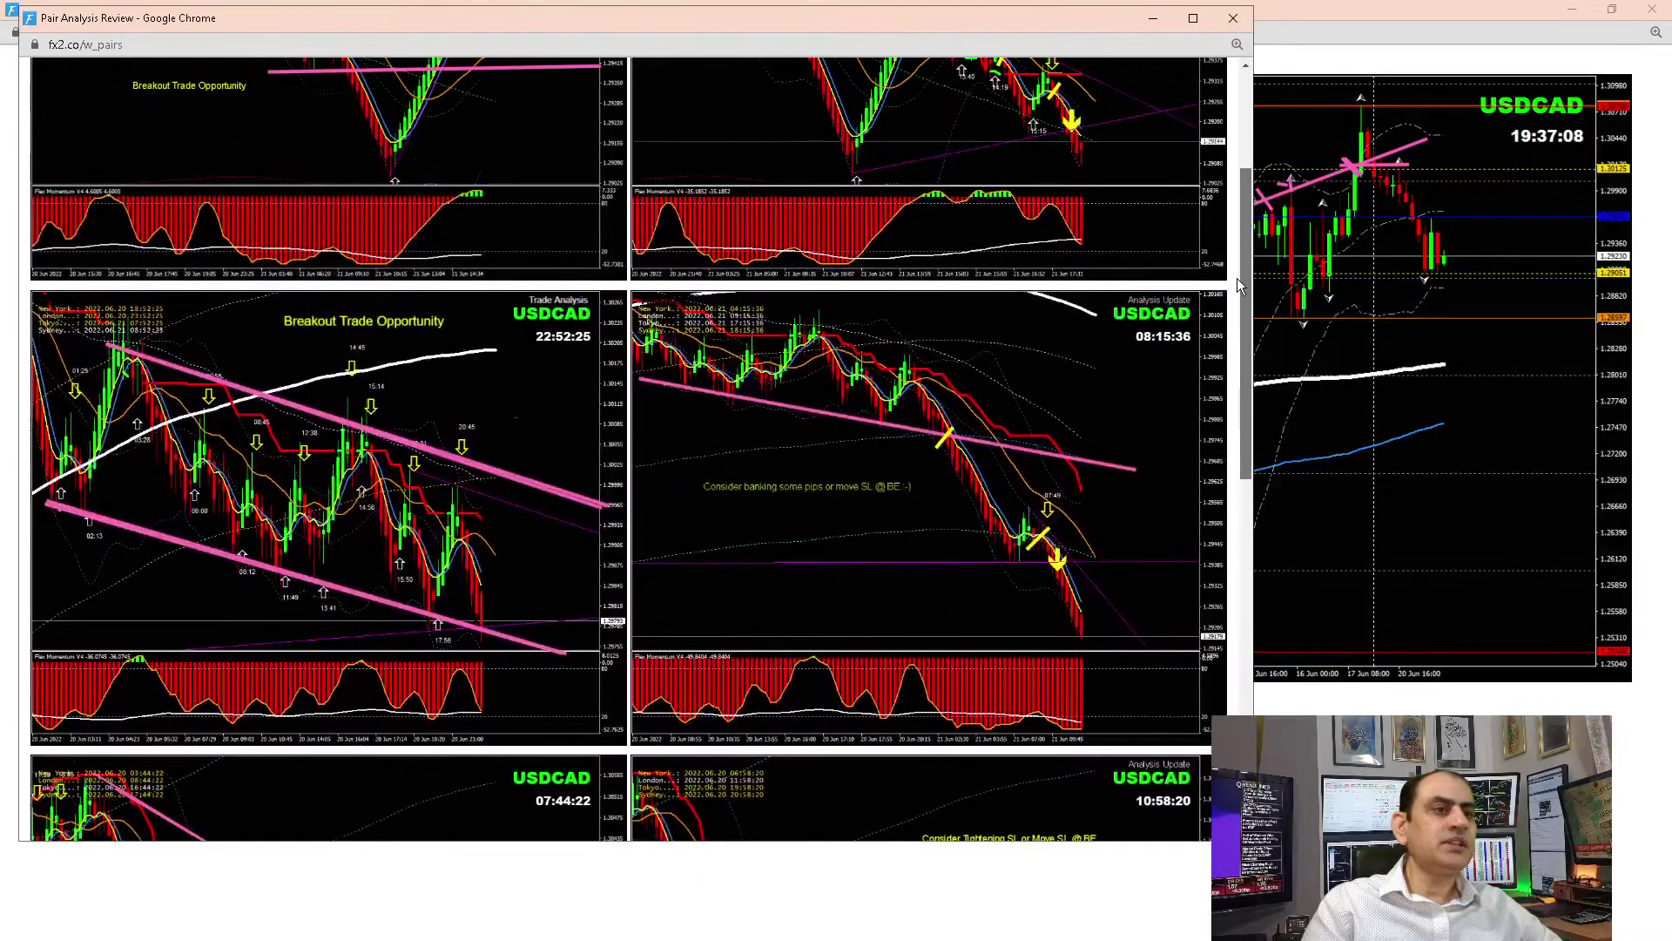
{"action": "scroll", "coordinate": [1240, 286], "scroll_direction": "down", "scroll_amount": 5}
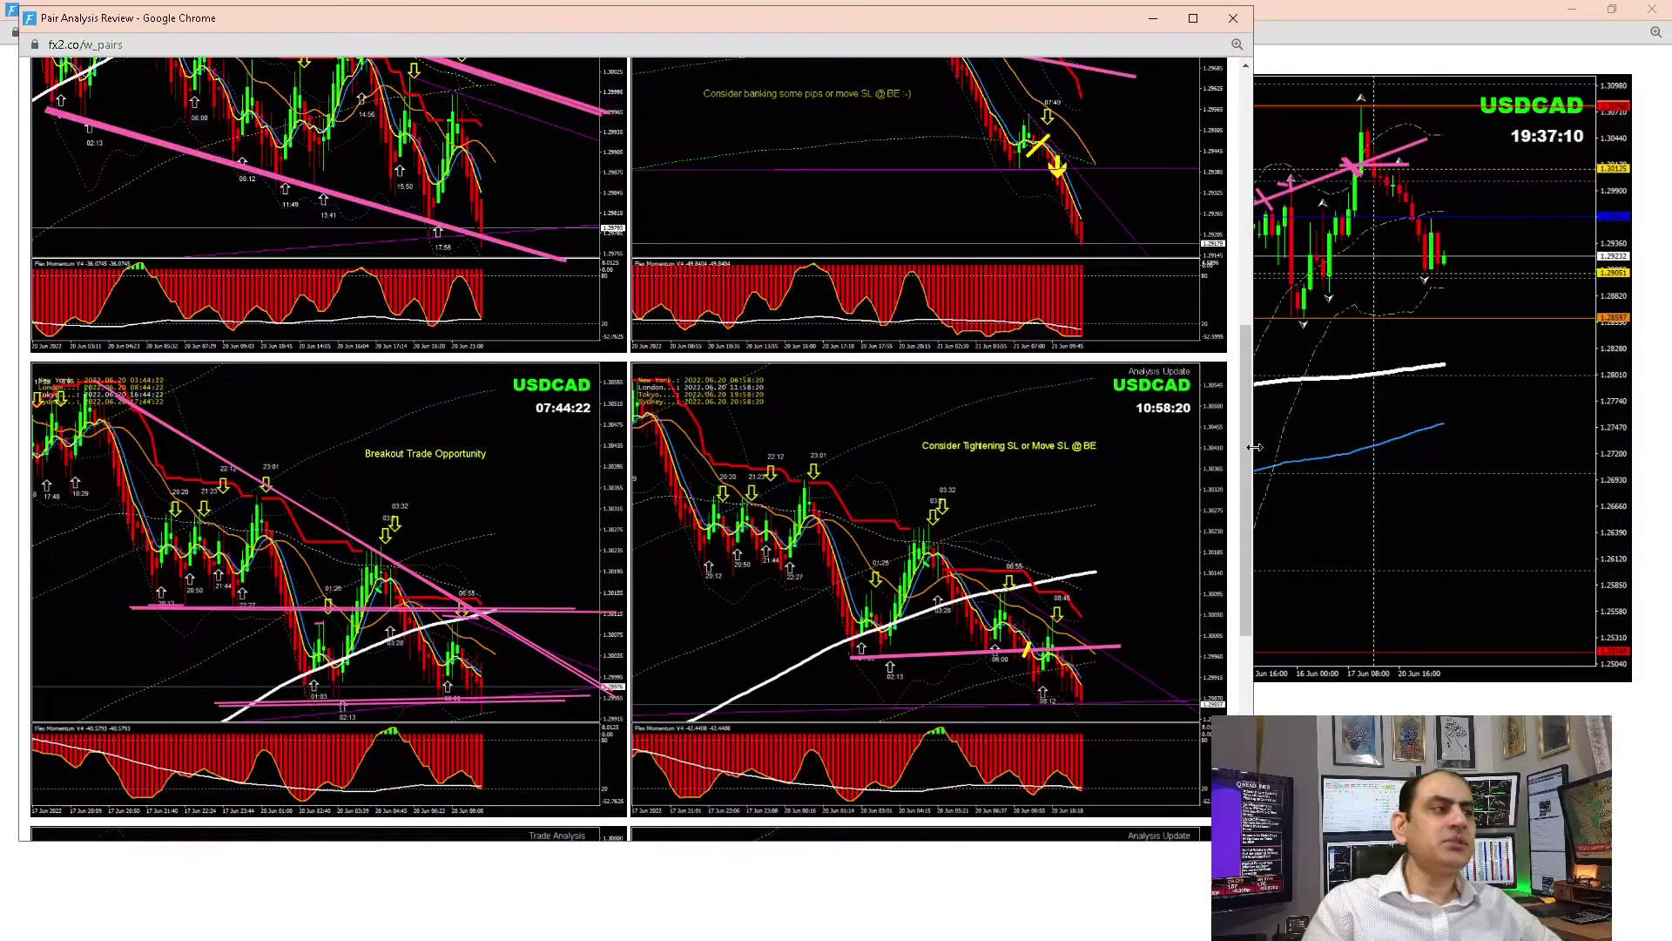
{"action": "scroll", "coordinate": [1254, 446], "scroll_direction": "up", "scroll_amount": 5}
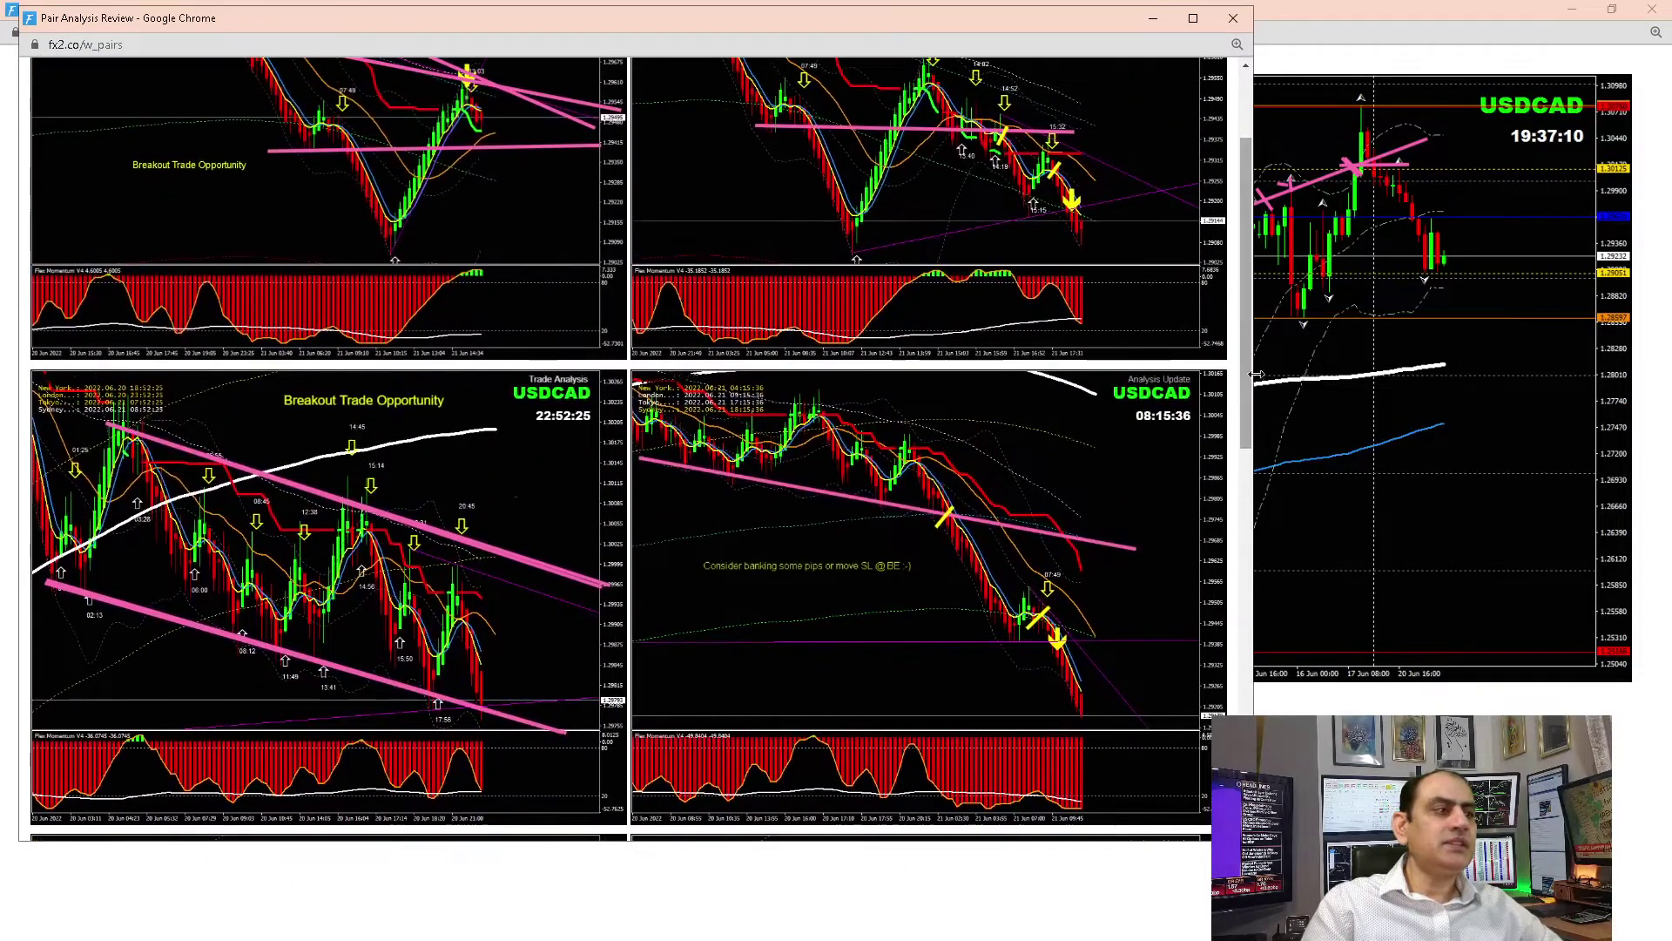
{"action": "left_click_drag", "start_coordinate": [1257, 374], "coordinate": [1306, 418]}
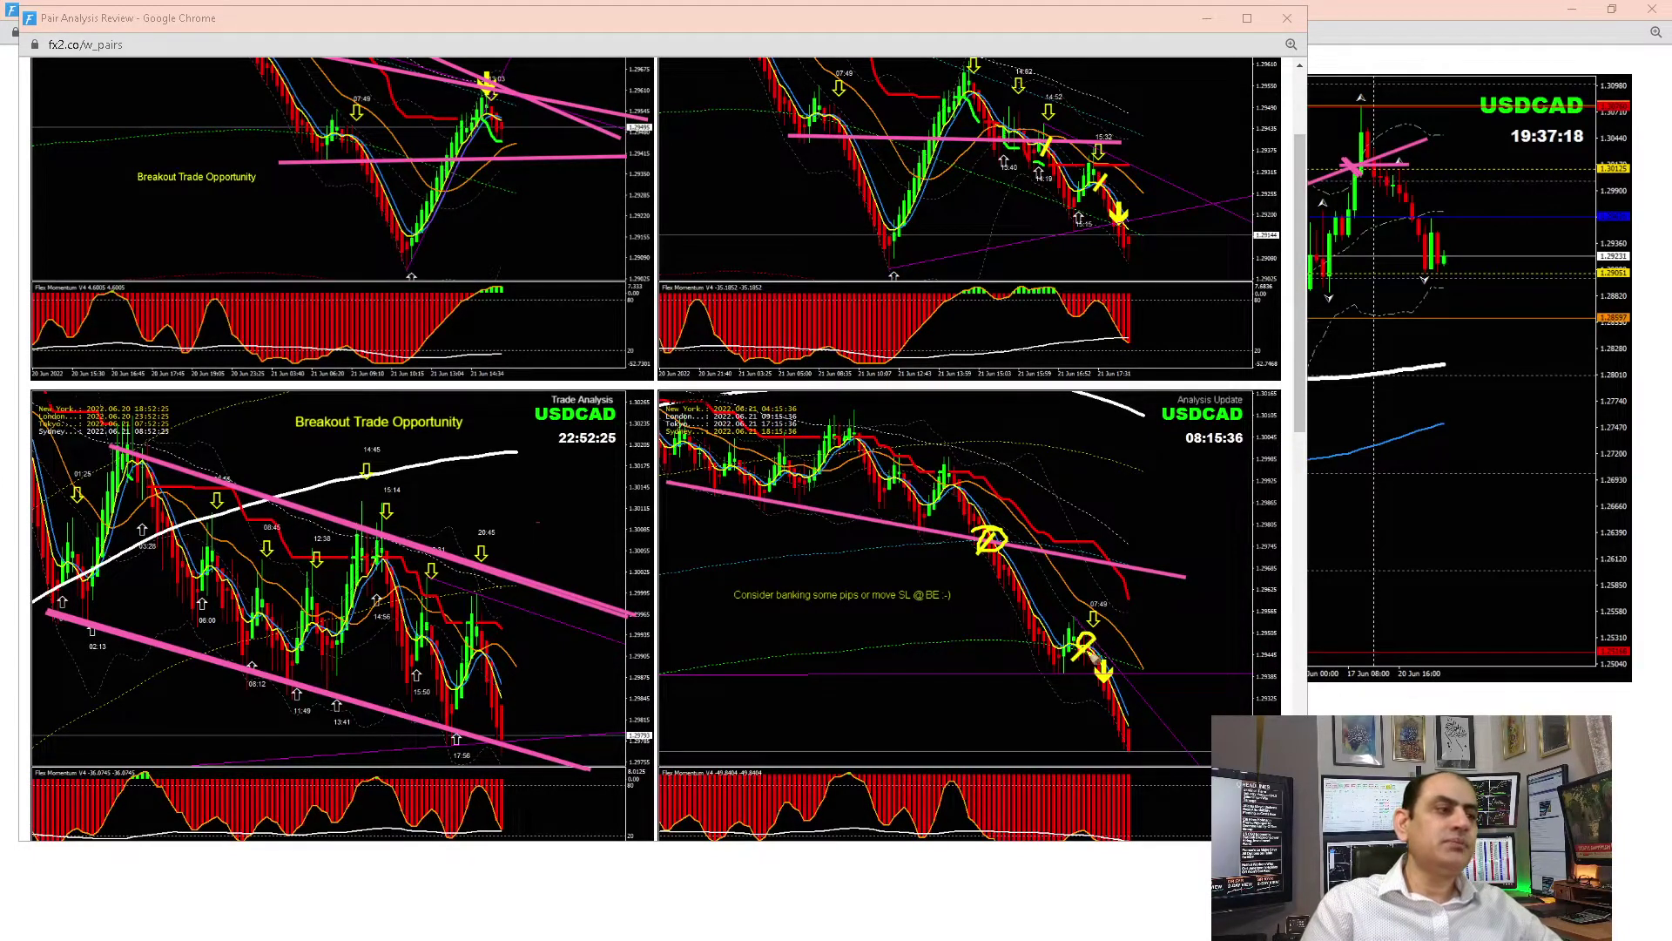
Mark the momentum panel, banking-pips advice and 15:47:47 swing in yellow, clearing the ink each time
{"action": "left_click_drag", "start_coordinate": [1039, 722], "coordinate": [1052, 784]}
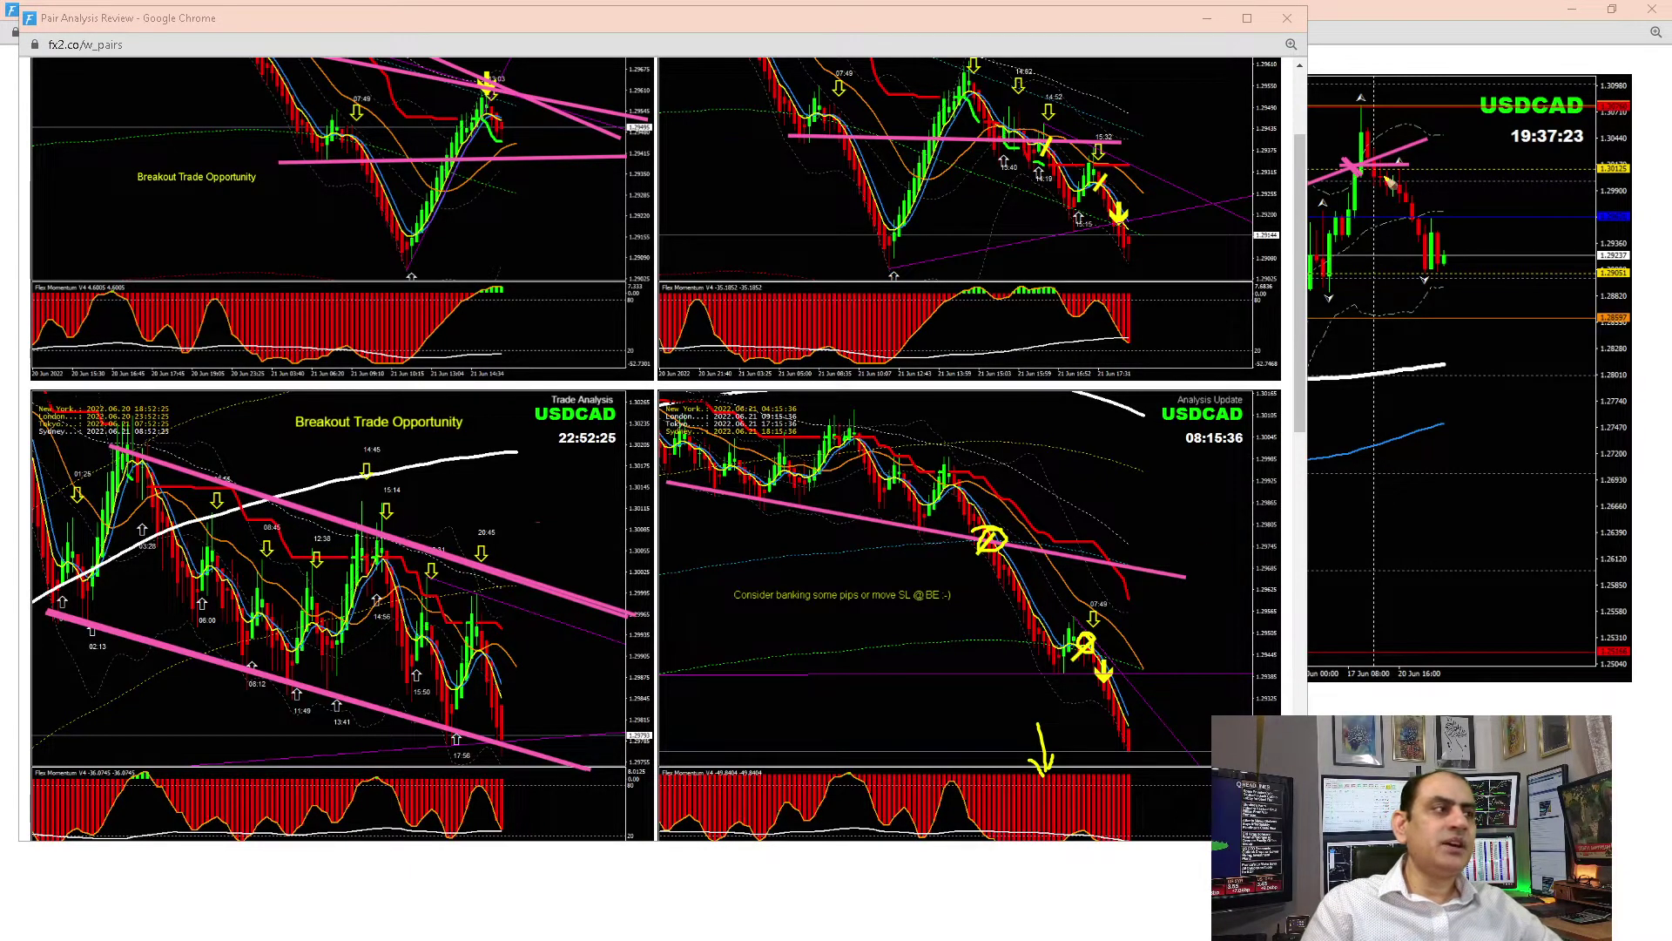
{"action": "left_click_drag", "start_coordinate": [741, 624], "coordinate": [921, 626]}
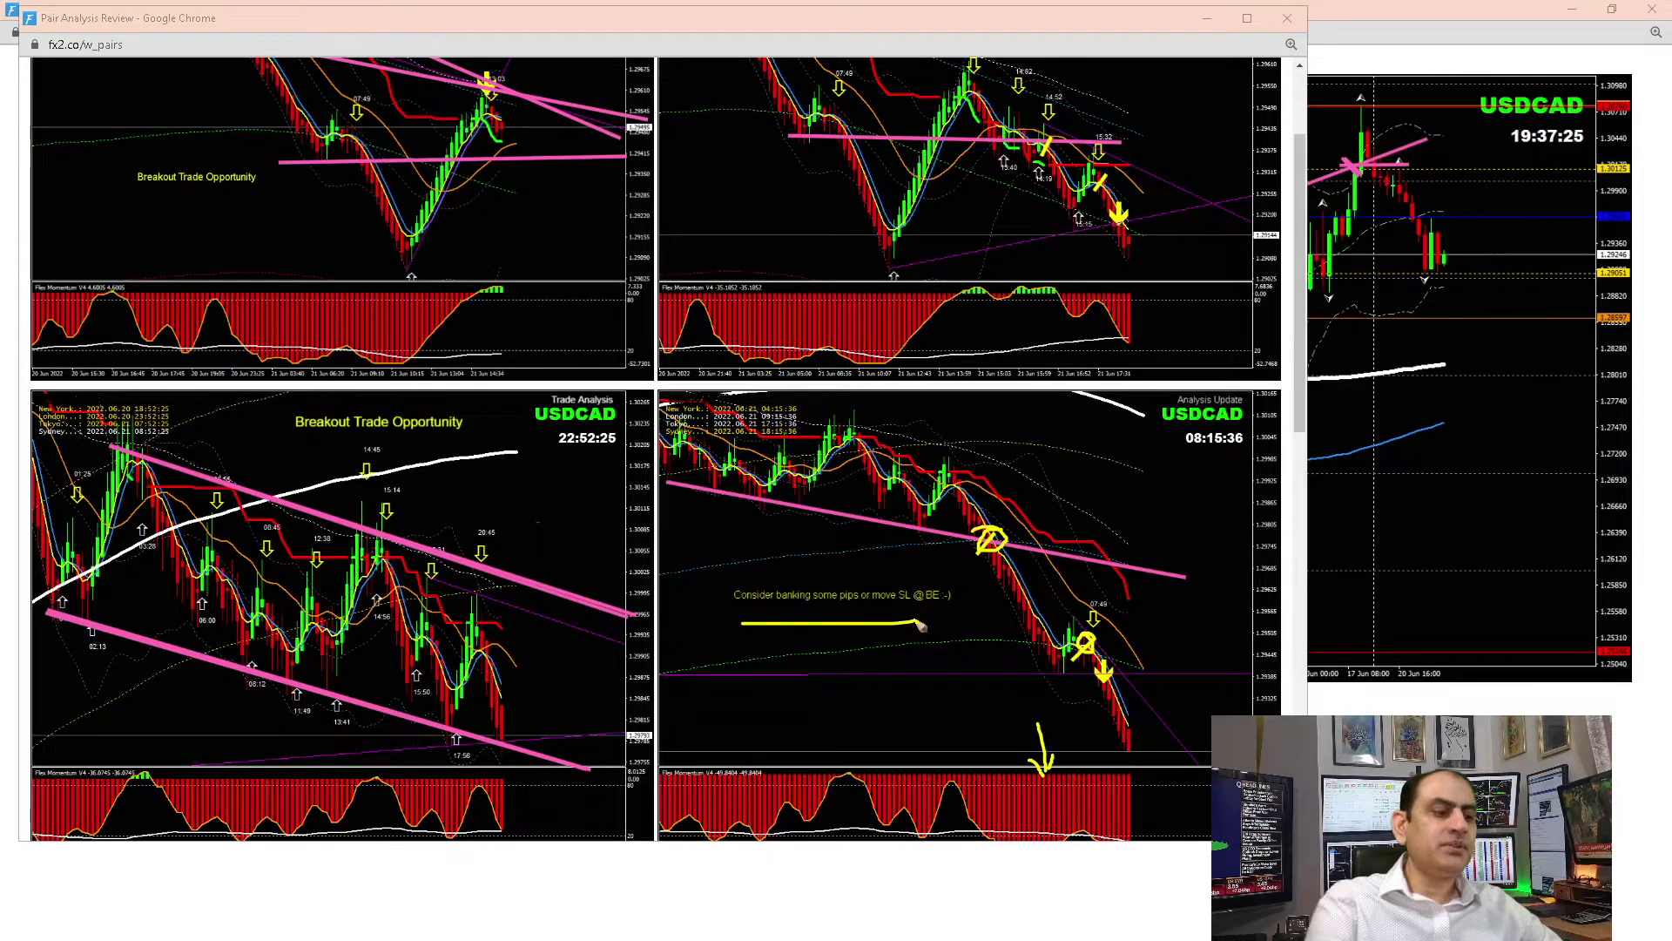
{"action": "key", "text": "Escape"}
{"action": "left_click_drag", "start_coordinate": [1299, 320], "coordinate": [1295, 199]}
{"action": "key", "text": "ctrl+alt+g"}
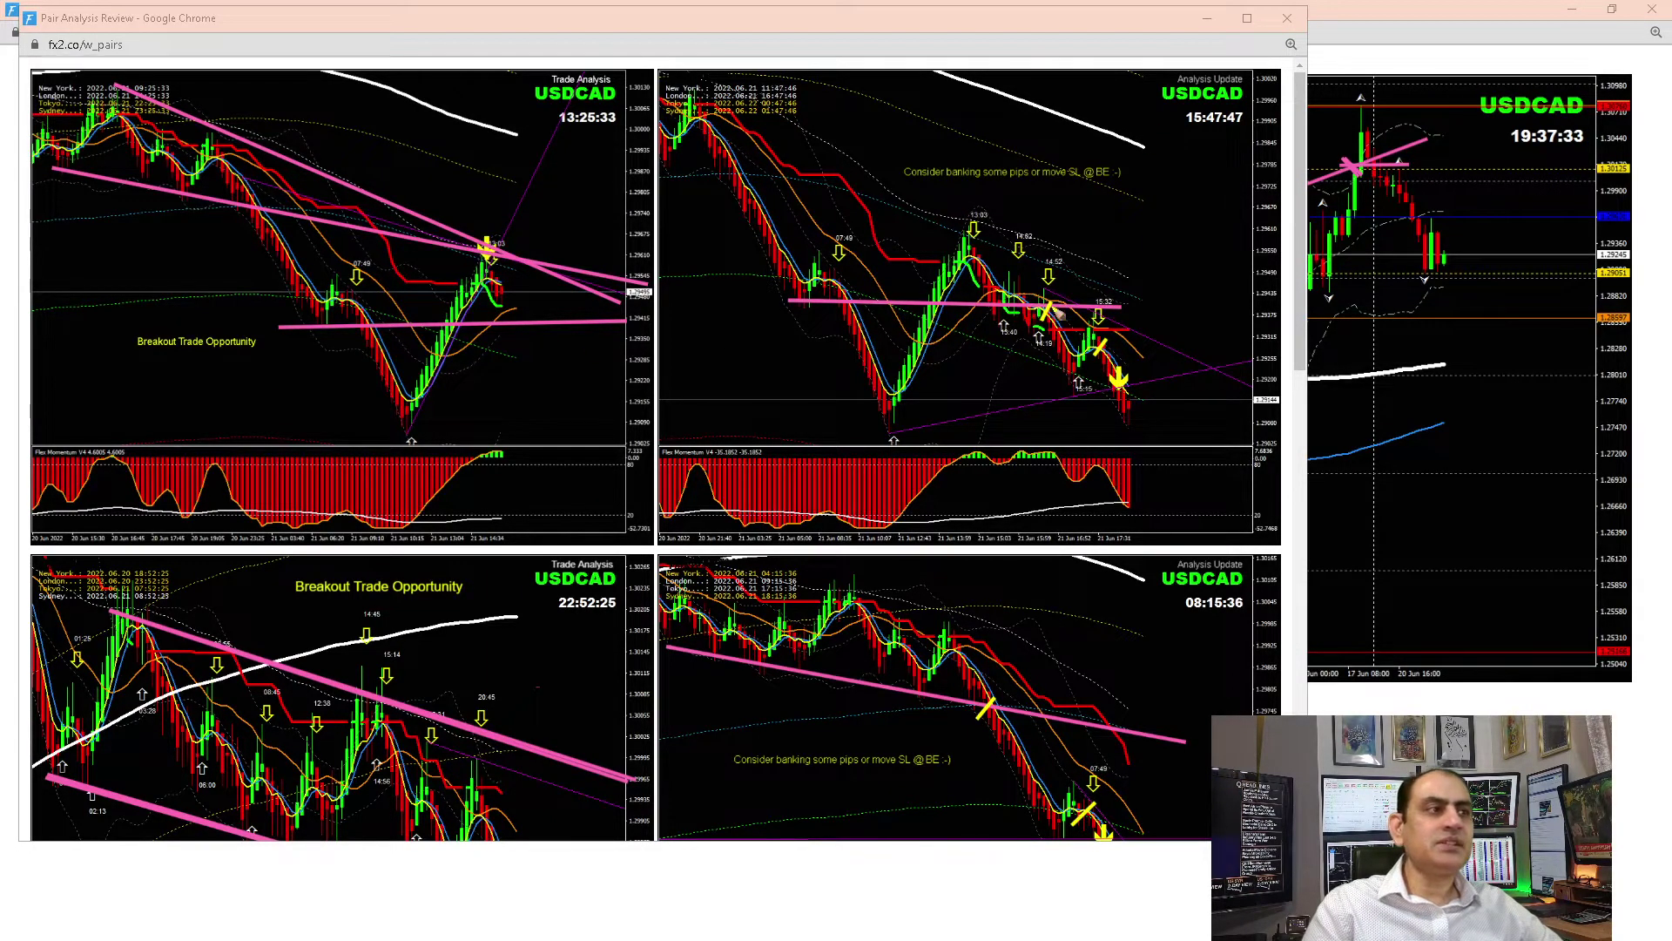
{"action": "left_click_drag", "start_coordinate": [1109, 341], "coordinate": [1110, 351]}
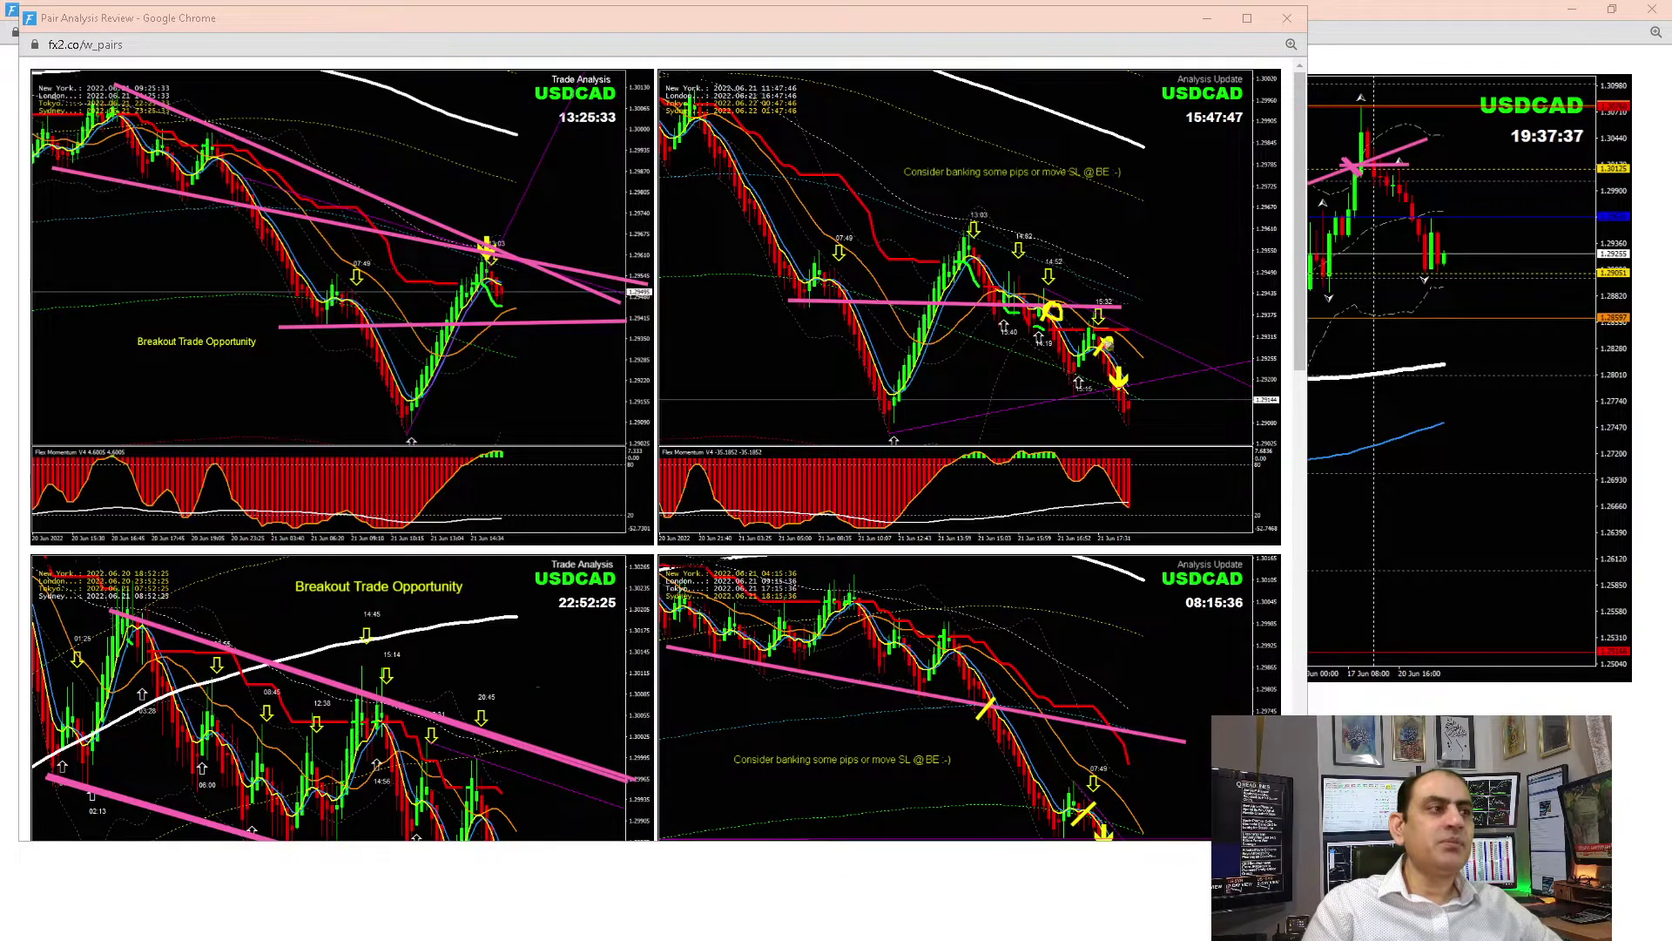
{"action": "left_click_drag", "start_coordinate": [888, 433], "coordinate": [1142, 428]}
{"action": "left_click_drag", "start_coordinate": [911, 189], "coordinate": [1115, 188]}
{"action": "key", "text": "Escape"}
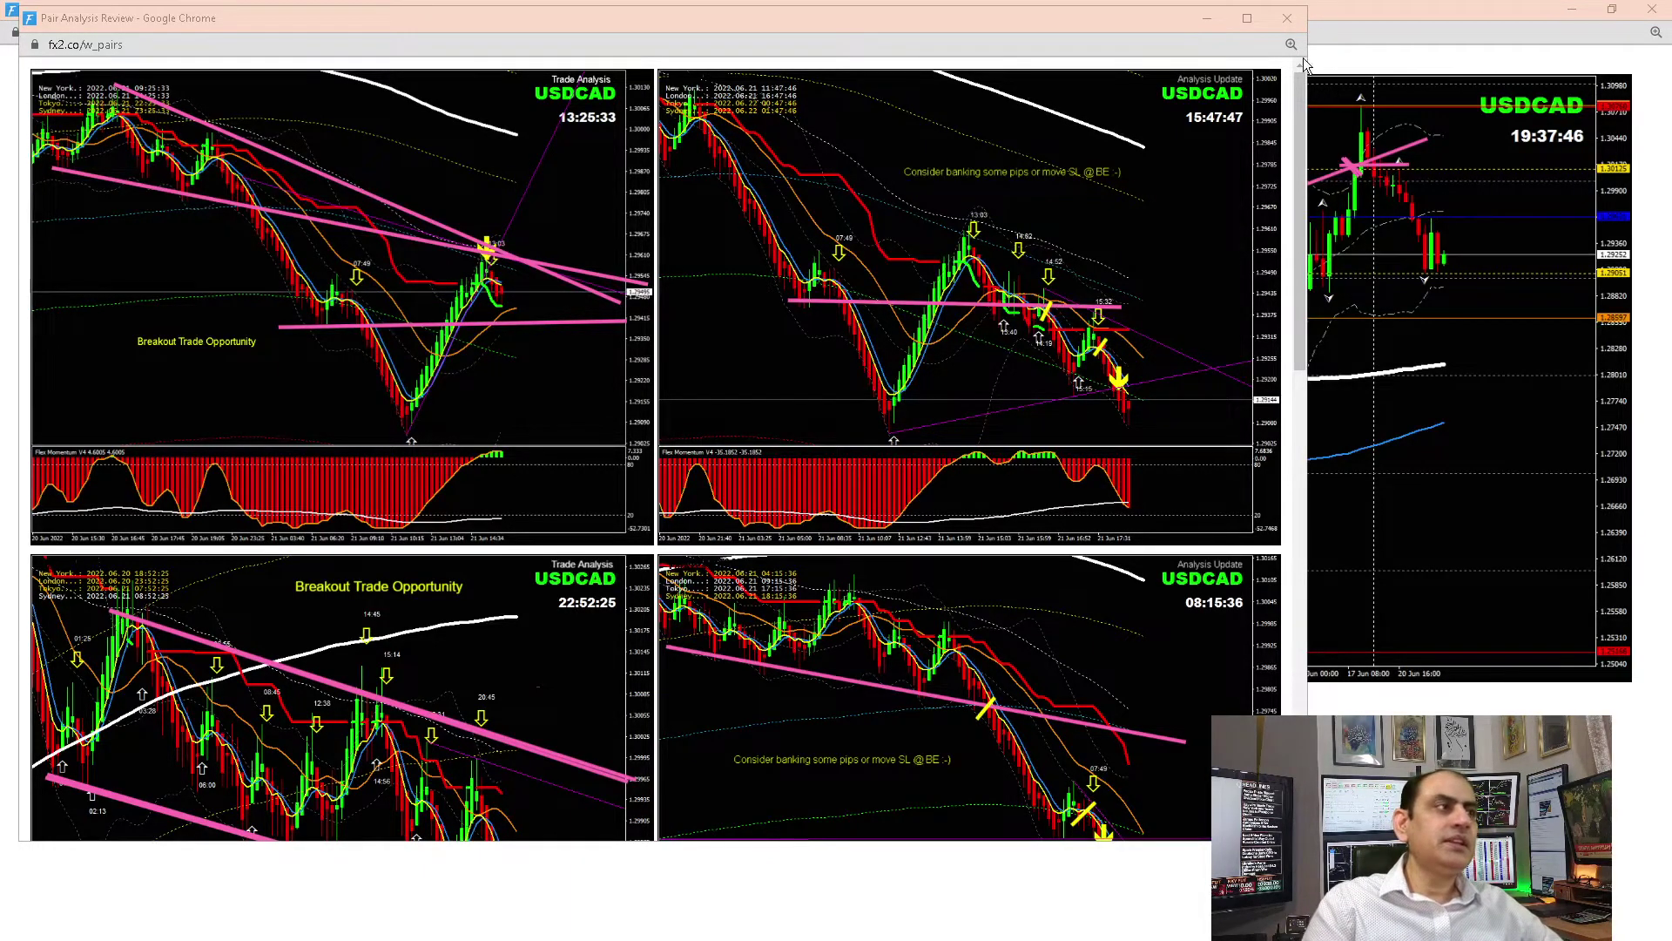
Add a rising pink trendline under the USDCAD H4 lows with a short bounce mark, then close the window
{"action": "left_click", "coordinate": [1303, 17]}
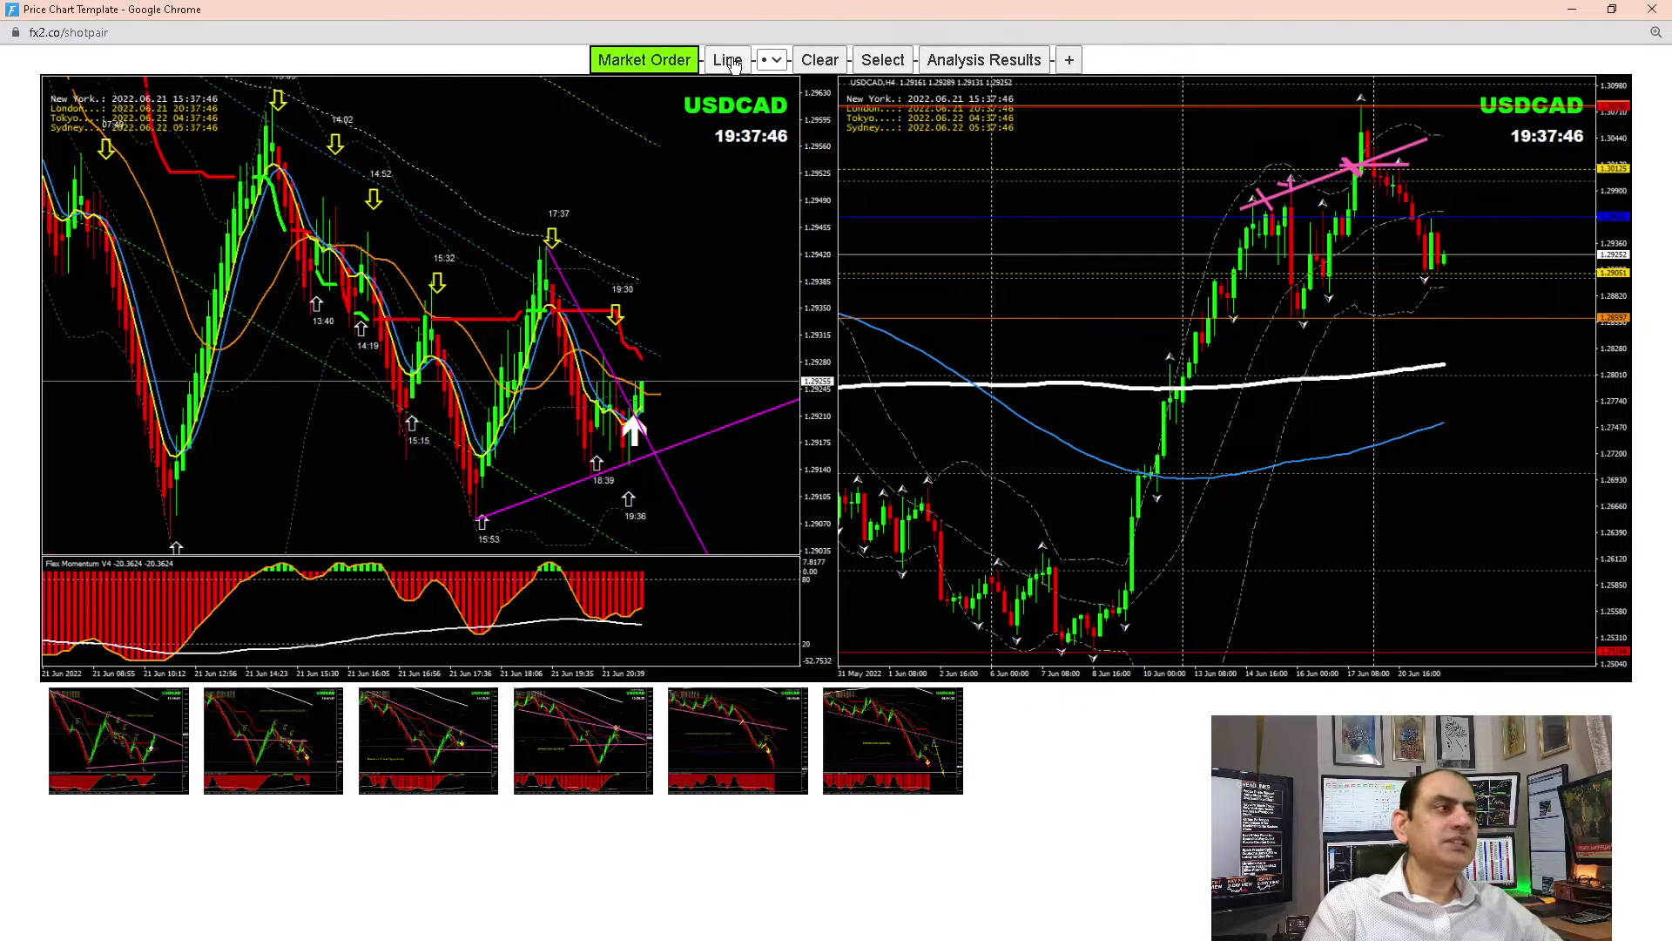
{"action": "left_click_drag", "start_coordinate": [1168, 358], "coordinate": [1524, 244]}
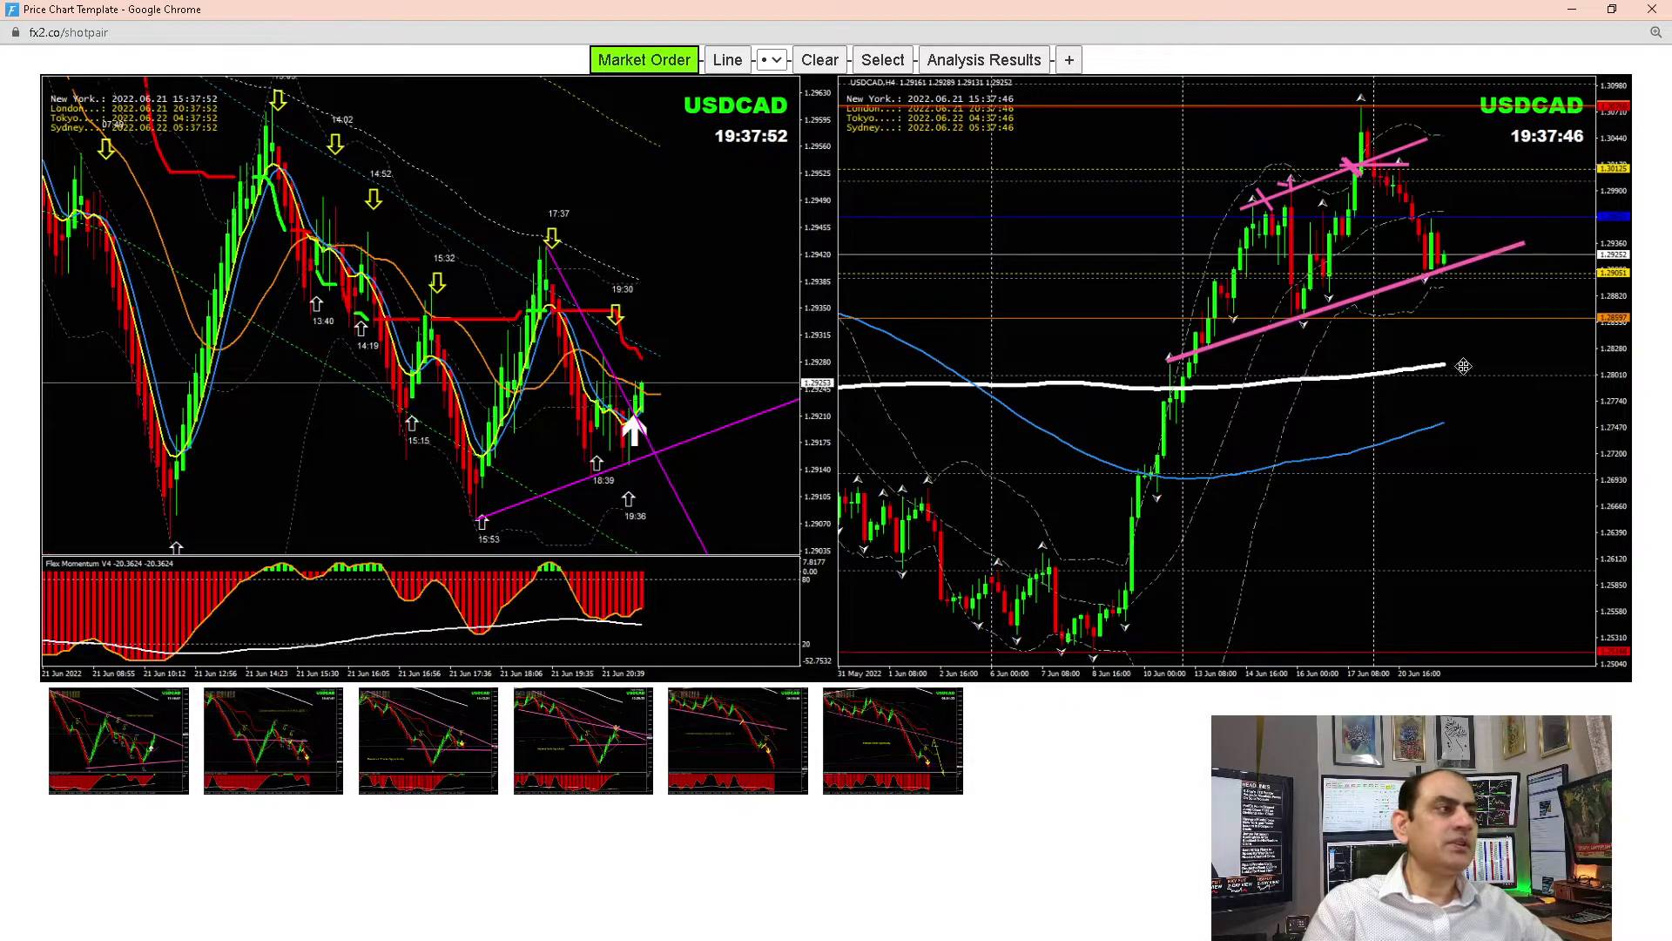
{"action": "left_click_drag", "start_coordinate": [1421, 274], "coordinate": [1458, 277]}
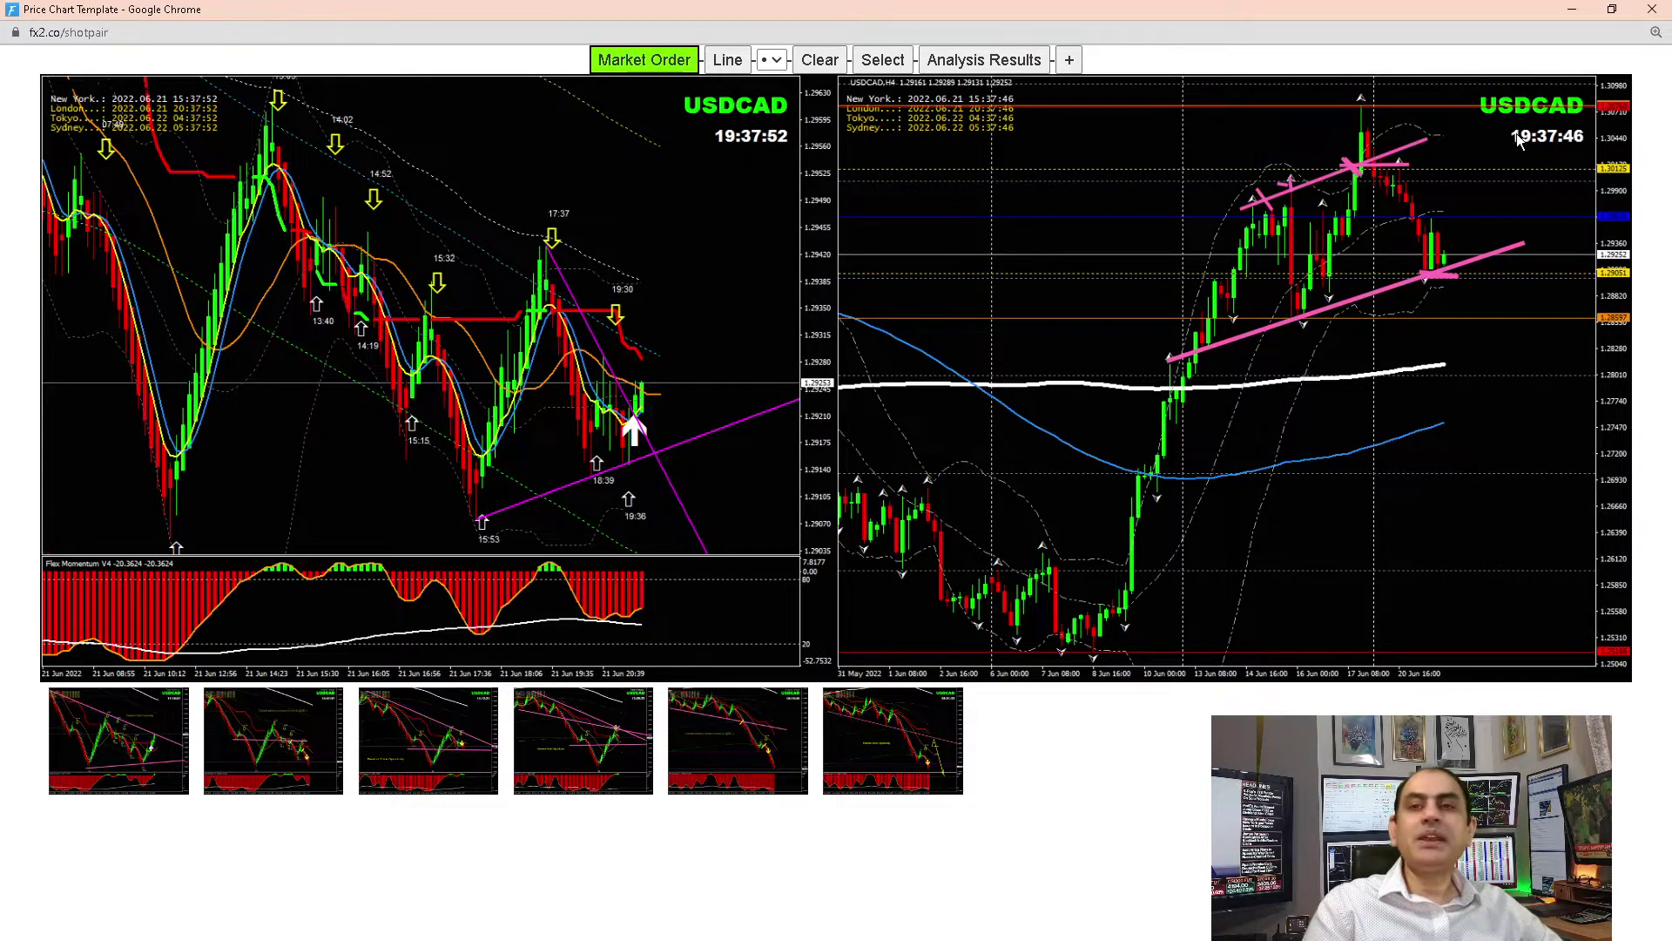
{"action": "left_click", "coordinate": [1652, 10]}
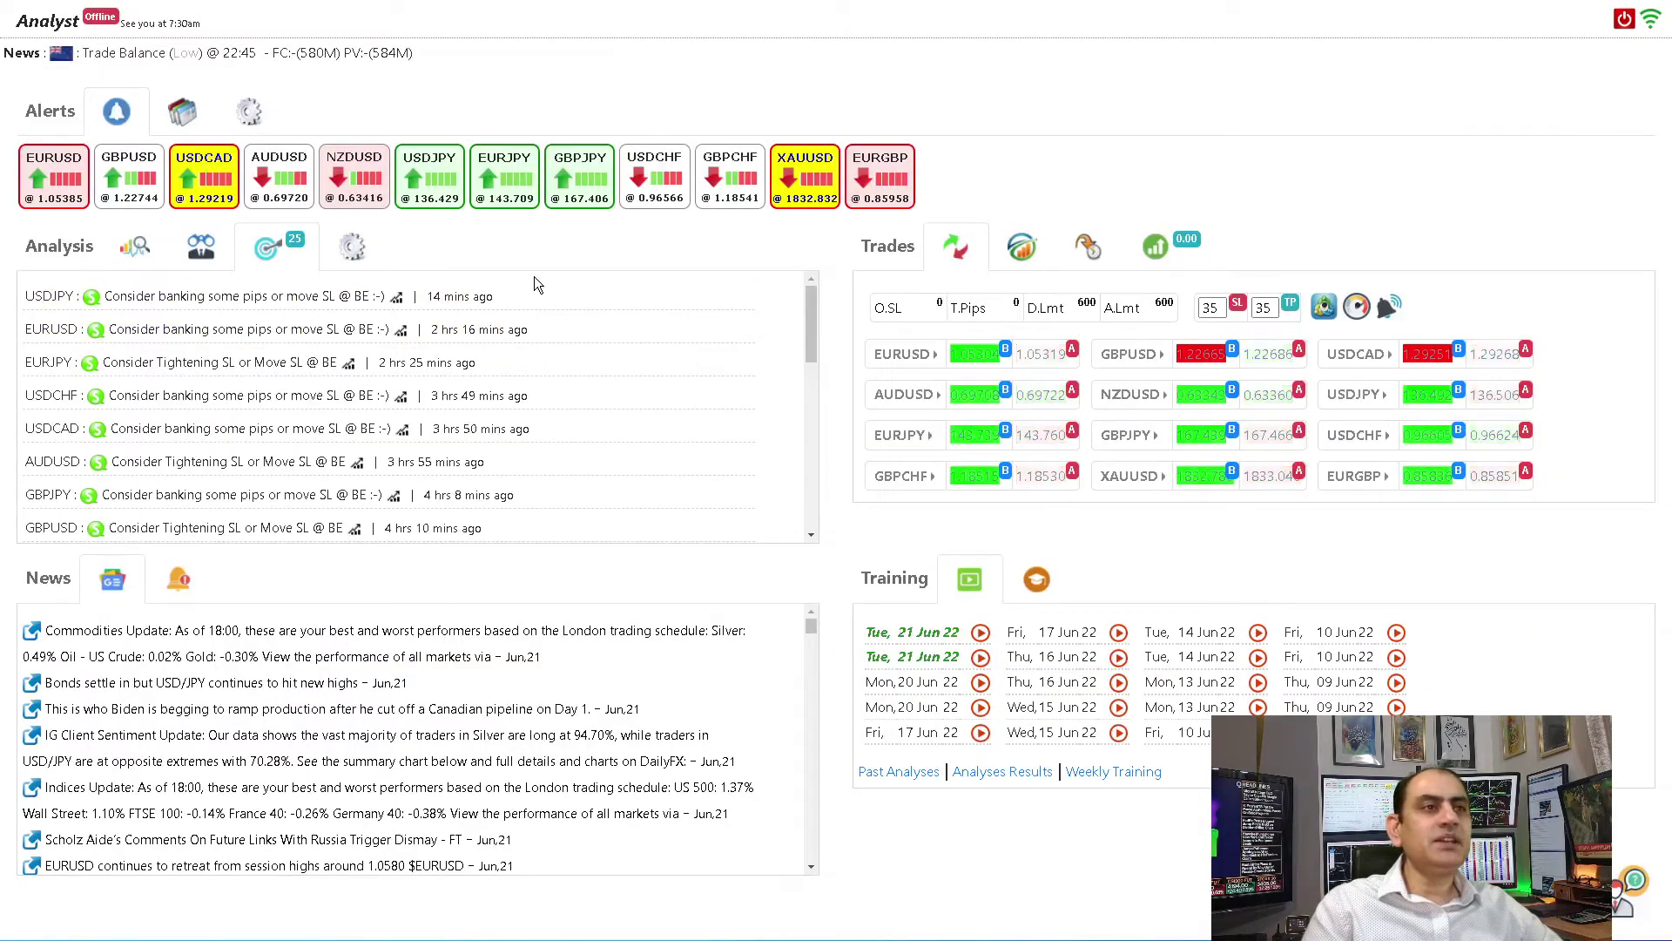
On the enlarged USDJPY H4 chart, draw a pink resistance line at the June highs and a rising trendline
{"action": "left_click", "coordinate": [438, 190]}
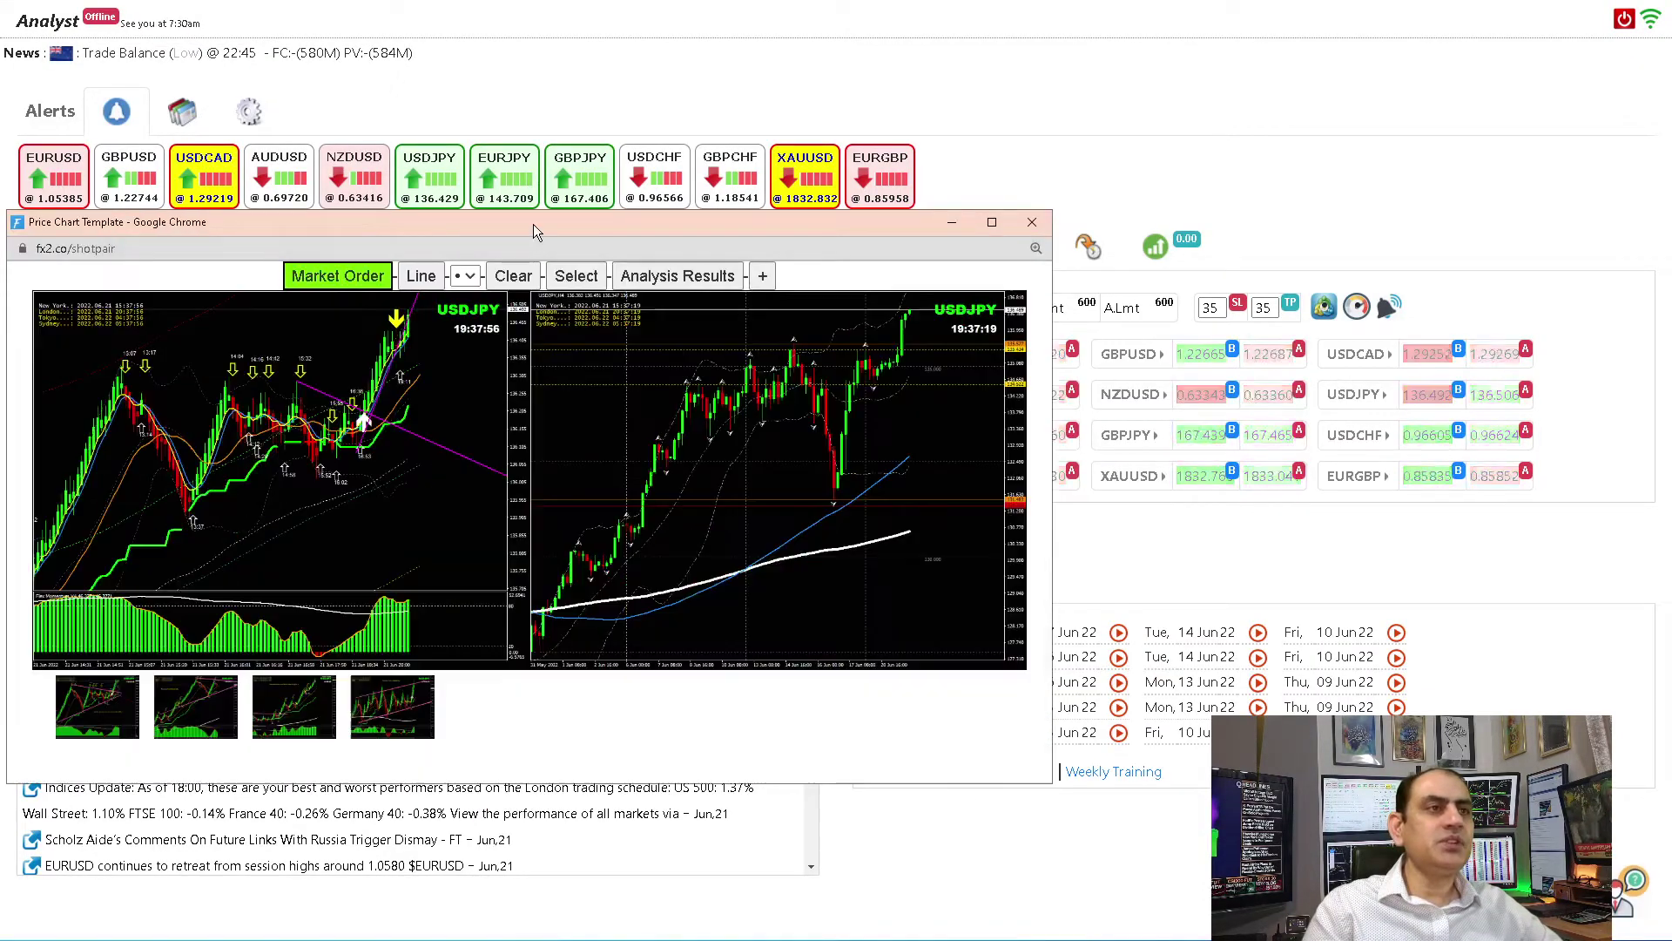
{"action": "double_click", "coordinate": [533, 222]}
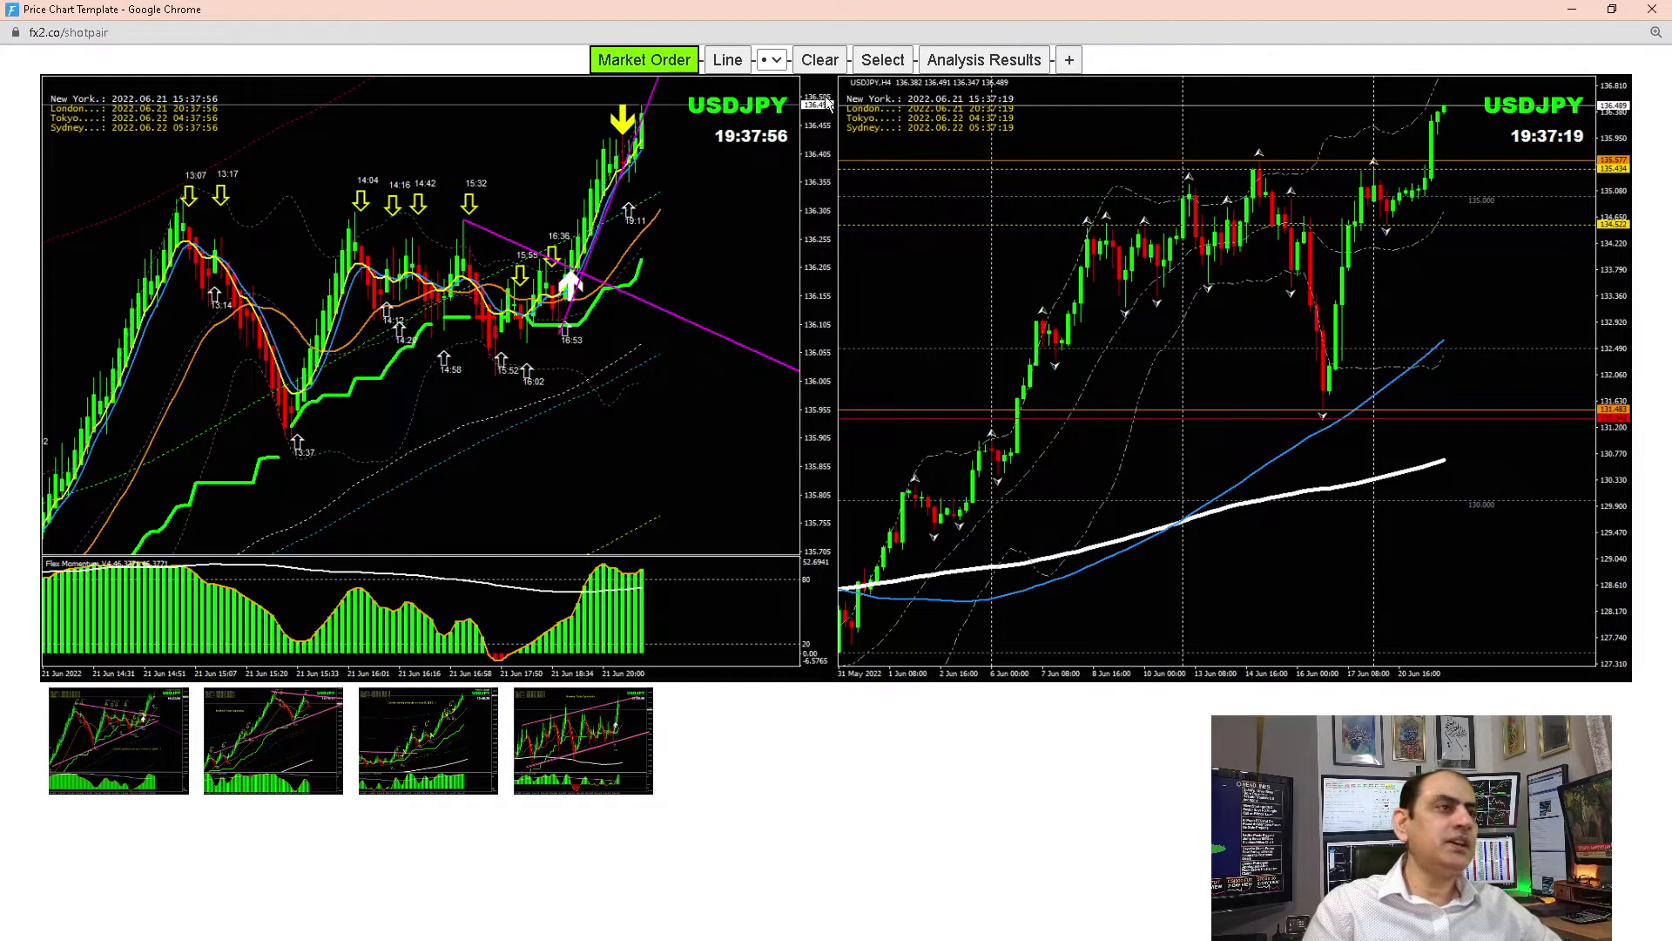
{"action": "left_click", "coordinate": [979, 190]}
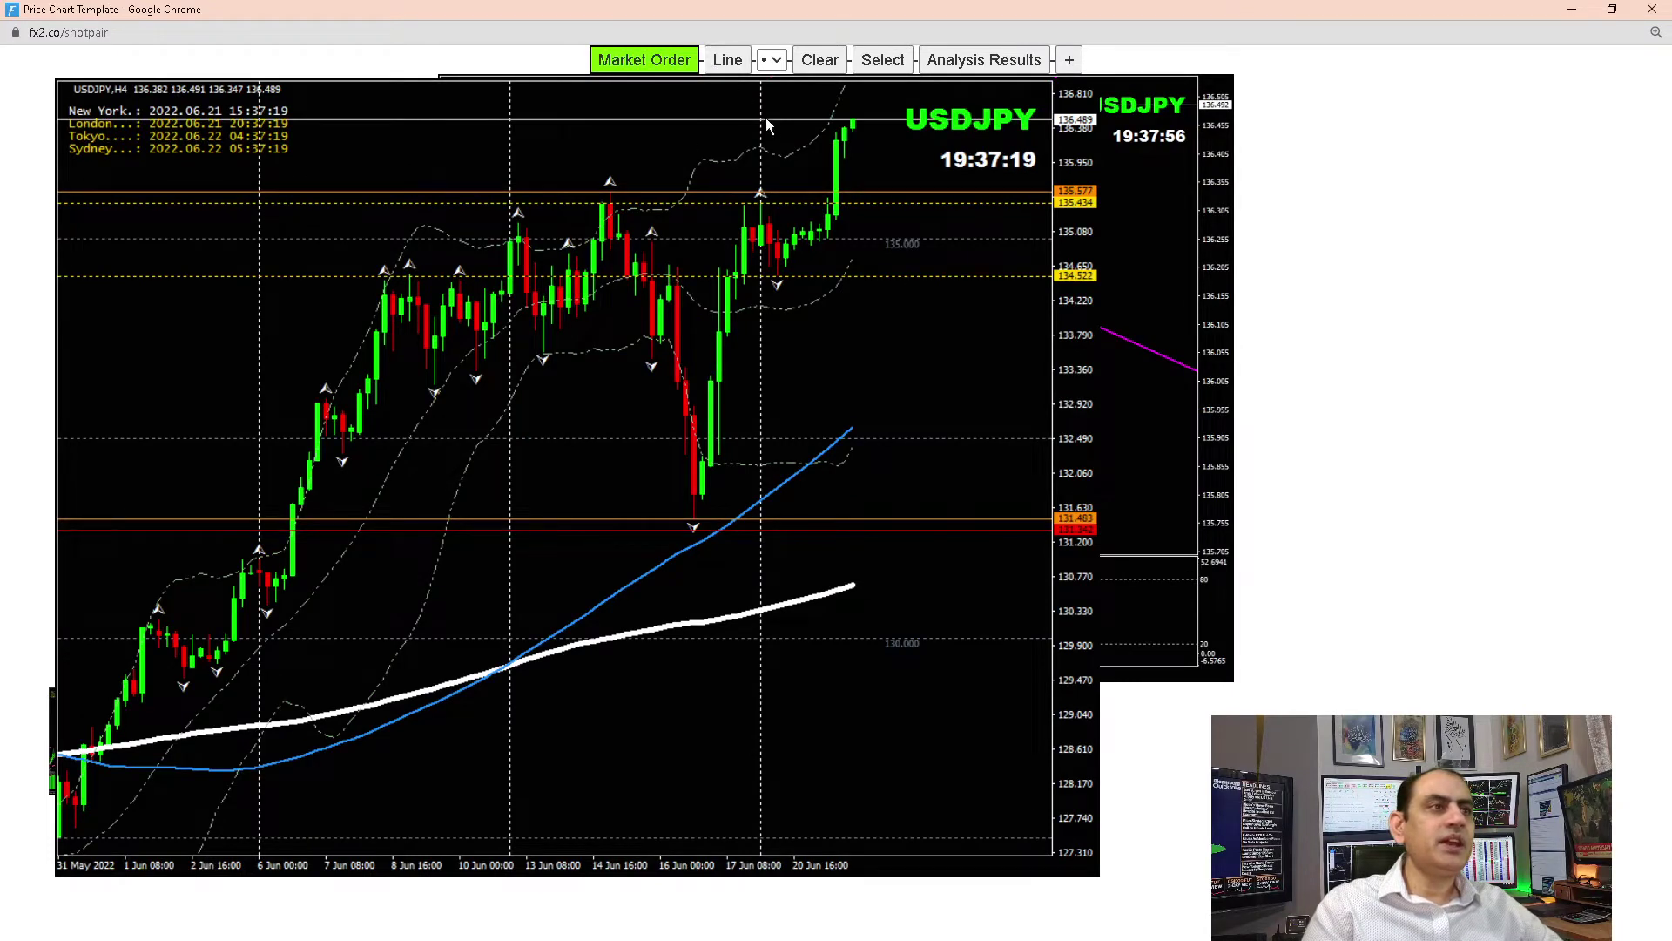
{"action": "left_click_drag", "start_coordinate": [509, 203], "coordinate": [898, 203]}
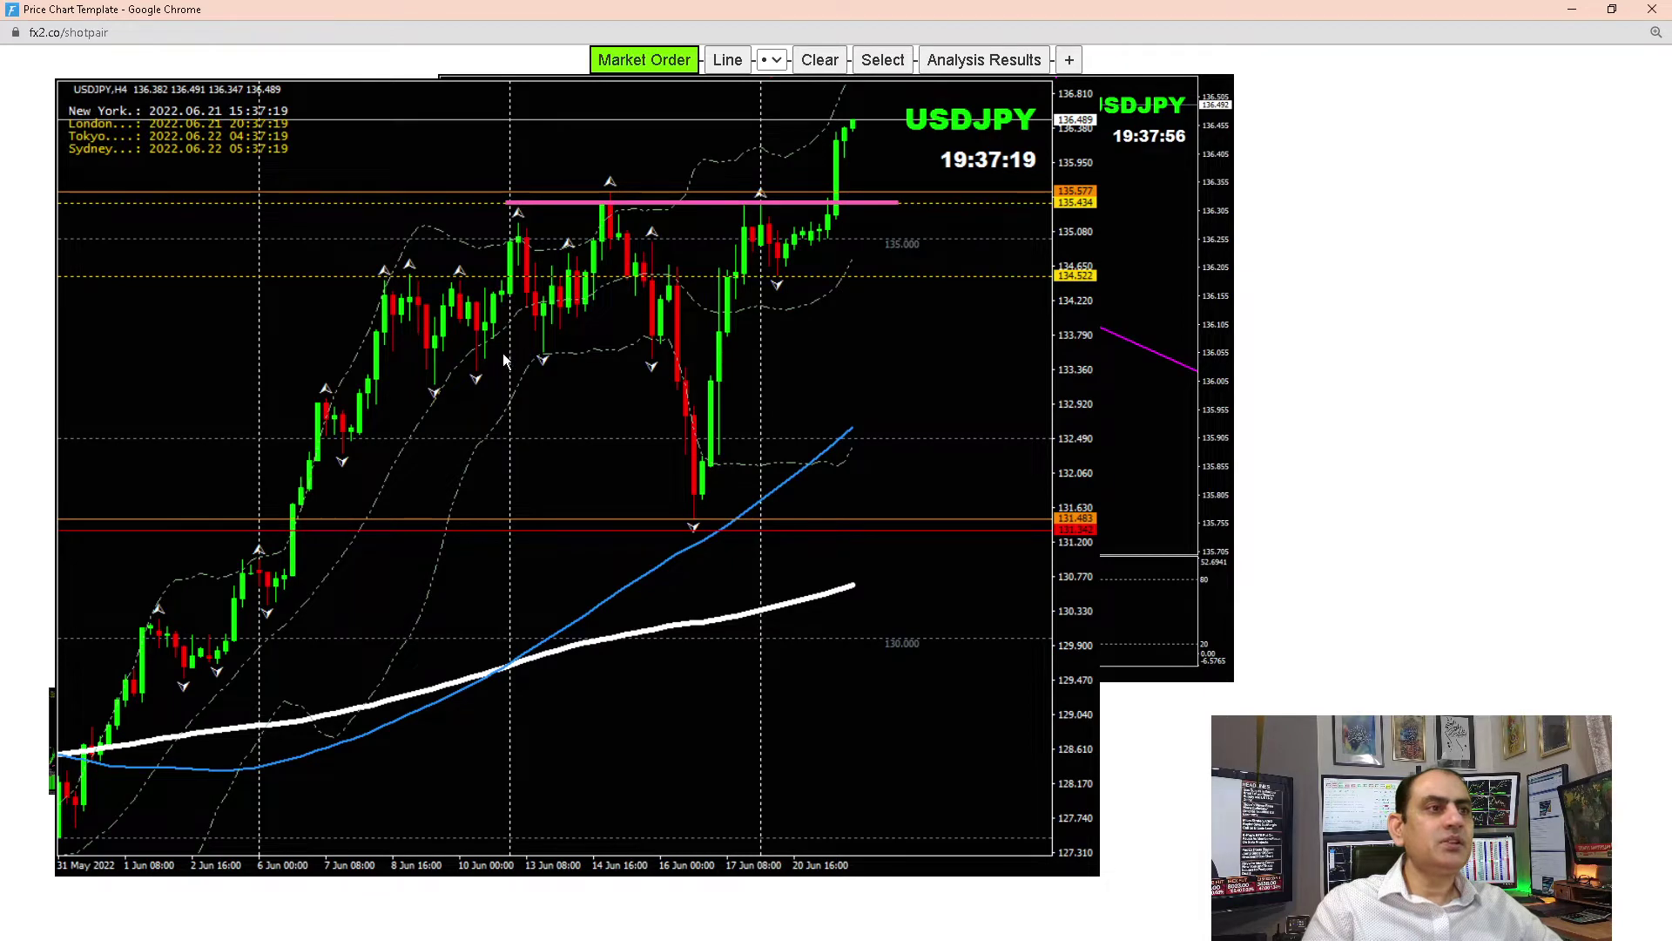
{"action": "left_click_drag", "start_coordinate": [436, 390], "coordinate": [926, 228]}
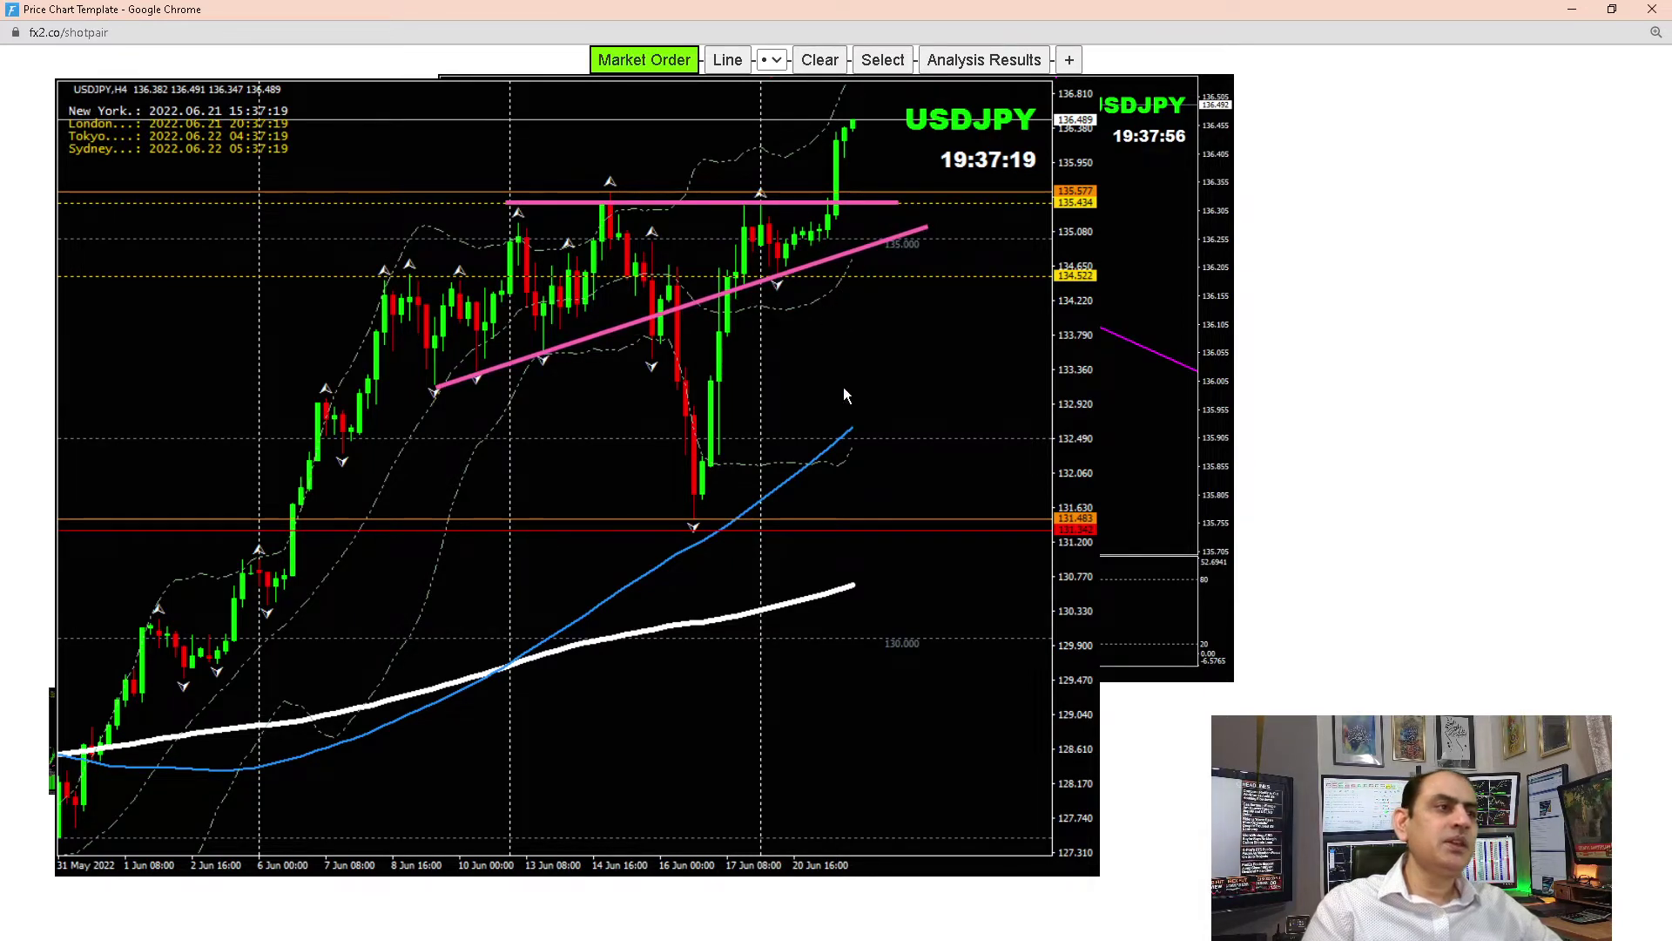
Return to the side-by-side USDJPY charts and open the earlier analyses, moving that window up
{"action": "left_click", "coordinate": [866, 341]}
{"action": "left_click", "coordinate": [980, 63]}
{"action": "left_click_drag", "start_coordinate": [373, 92], "coordinate": [384, 14]}
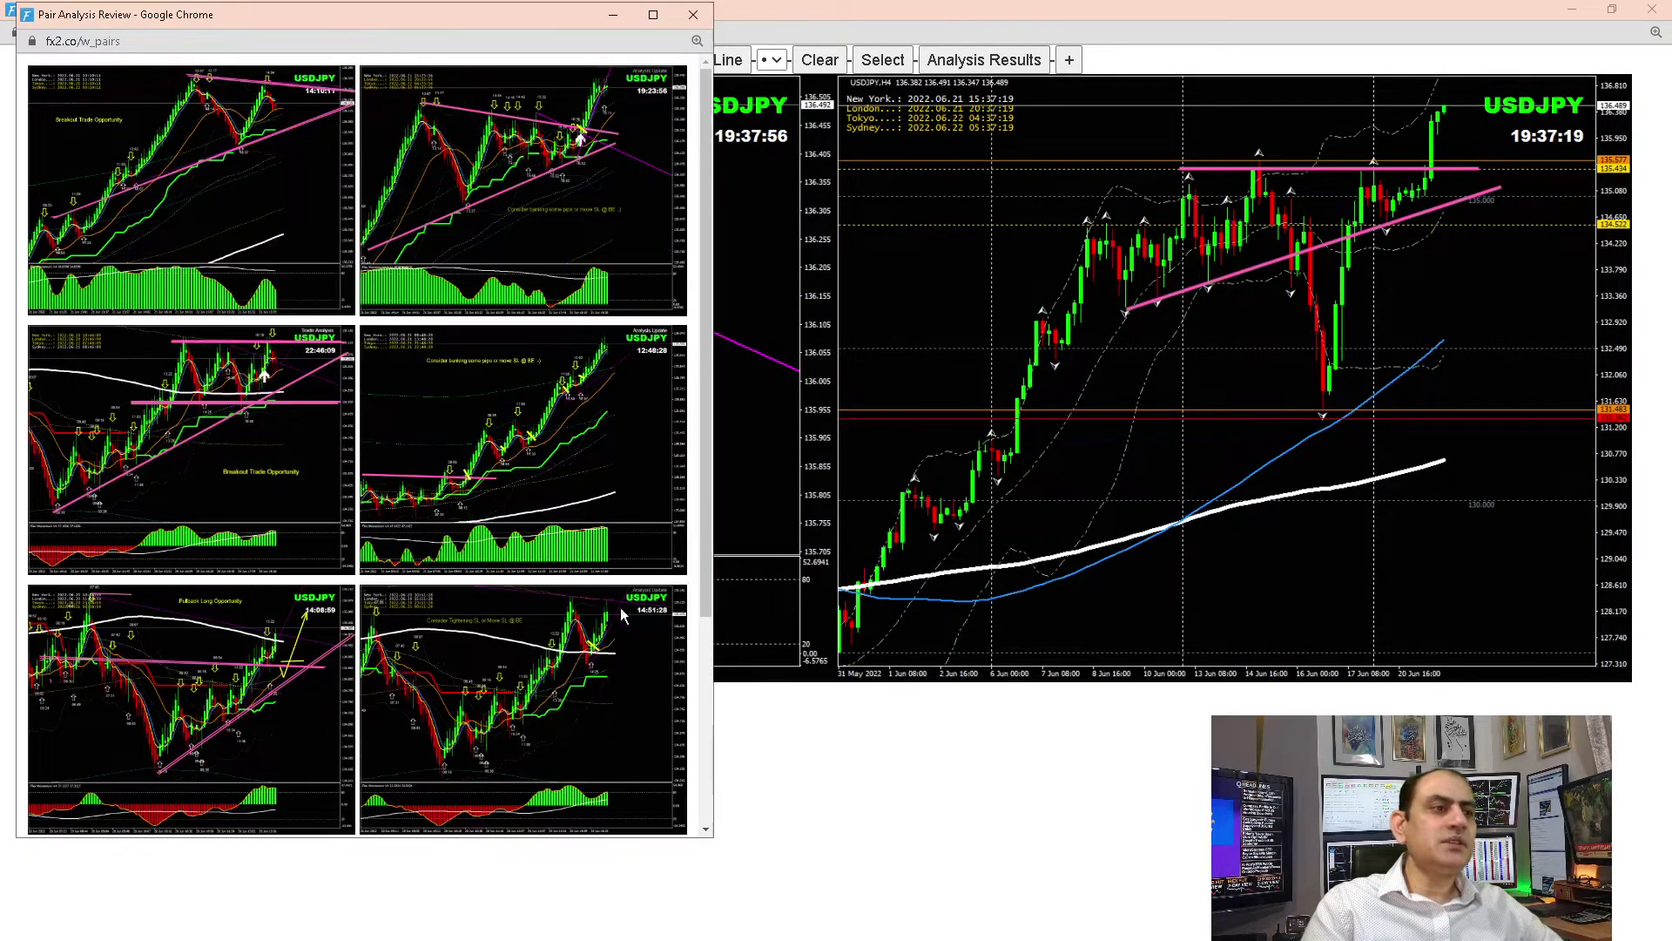
Stretch the USDJPY review window wider and taller to enlarge its charts
{"action": "left_click_drag", "start_coordinate": [712, 732], "coordinate": [1232, 736]}
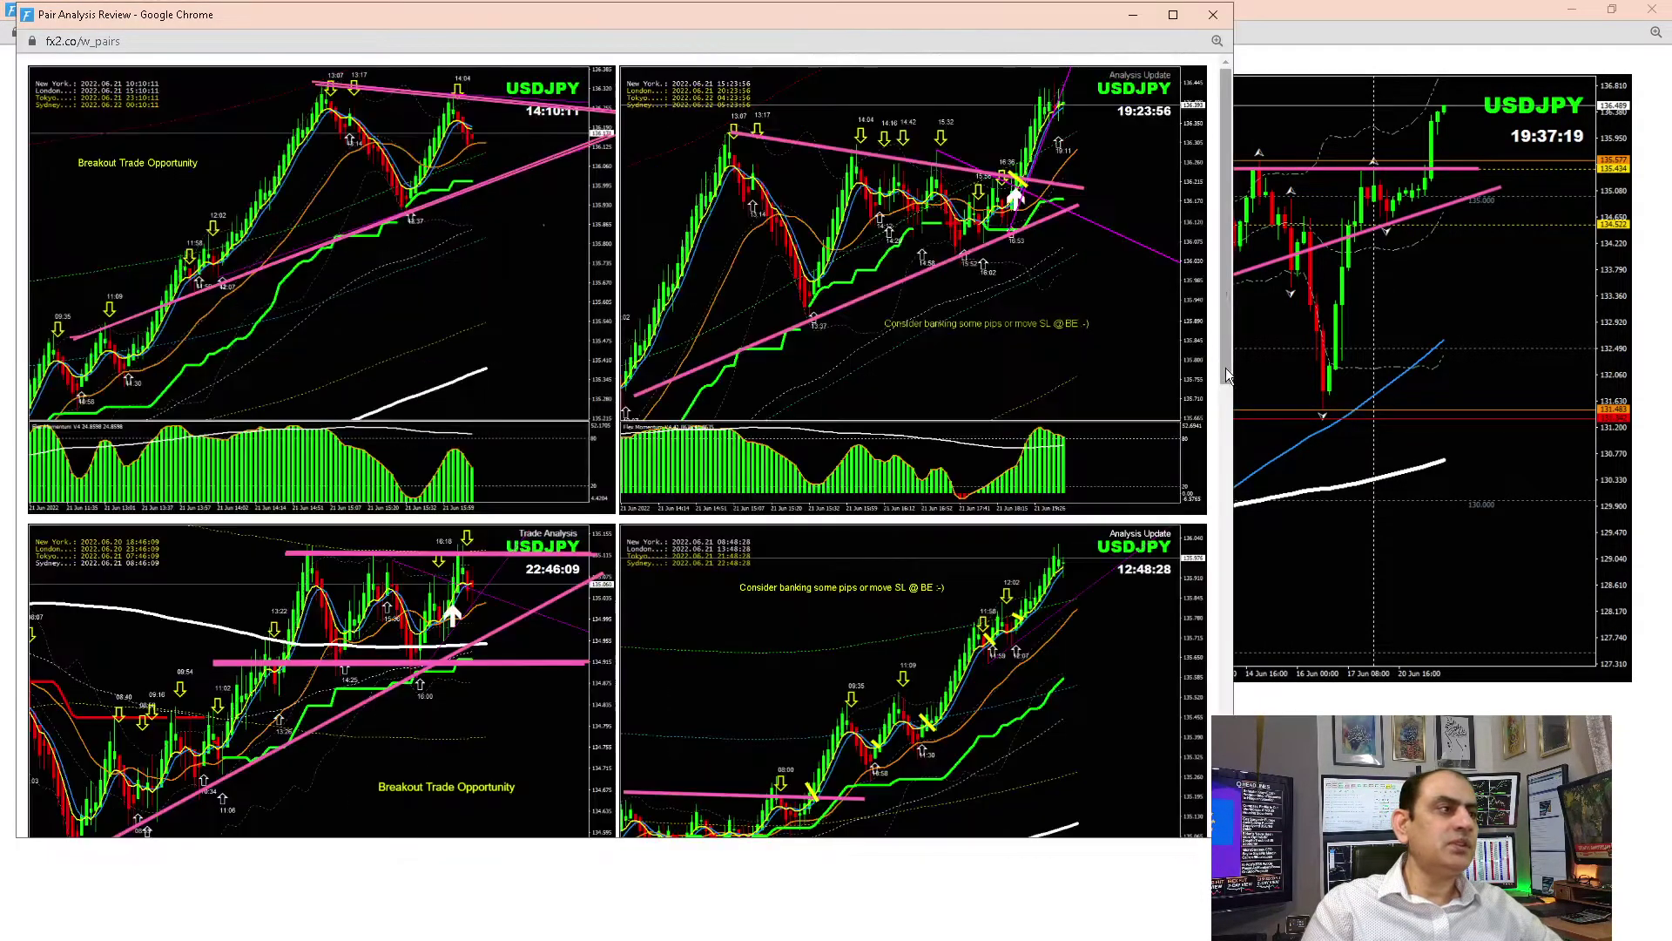
{"action": "left_click_drag", "start_coordinate": [1233, 838], "coordinate": [1273, 894]}
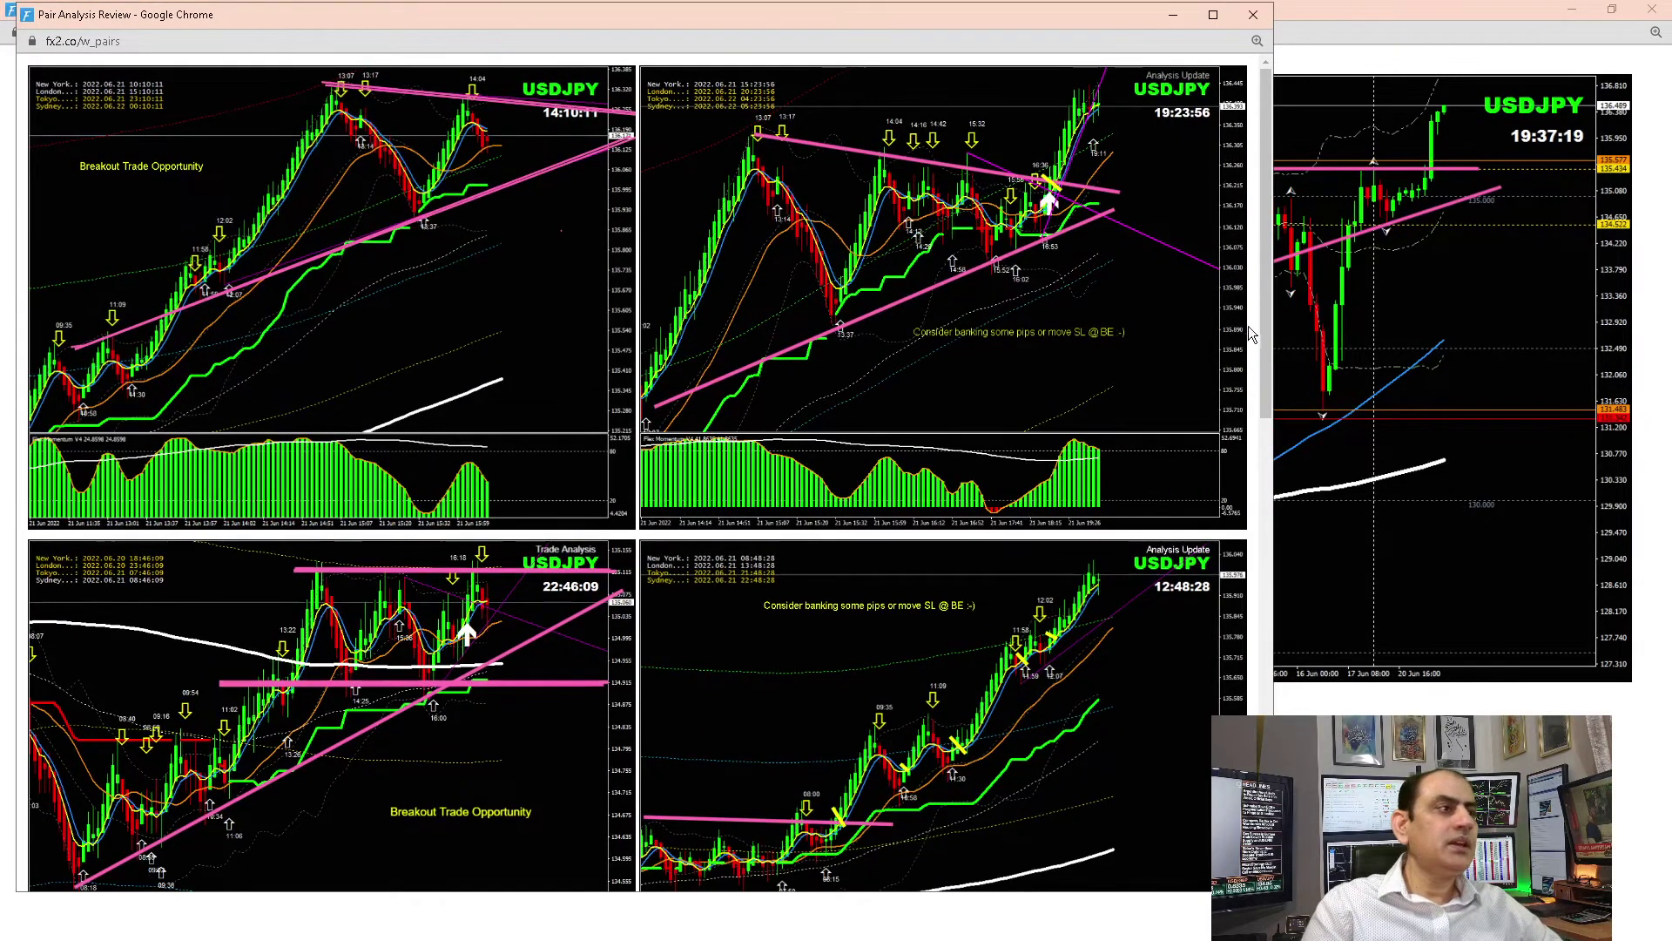
{"action": "left_click_drag", "start_coordinate": [1272, 336], "coordinate": [1318, 344]}
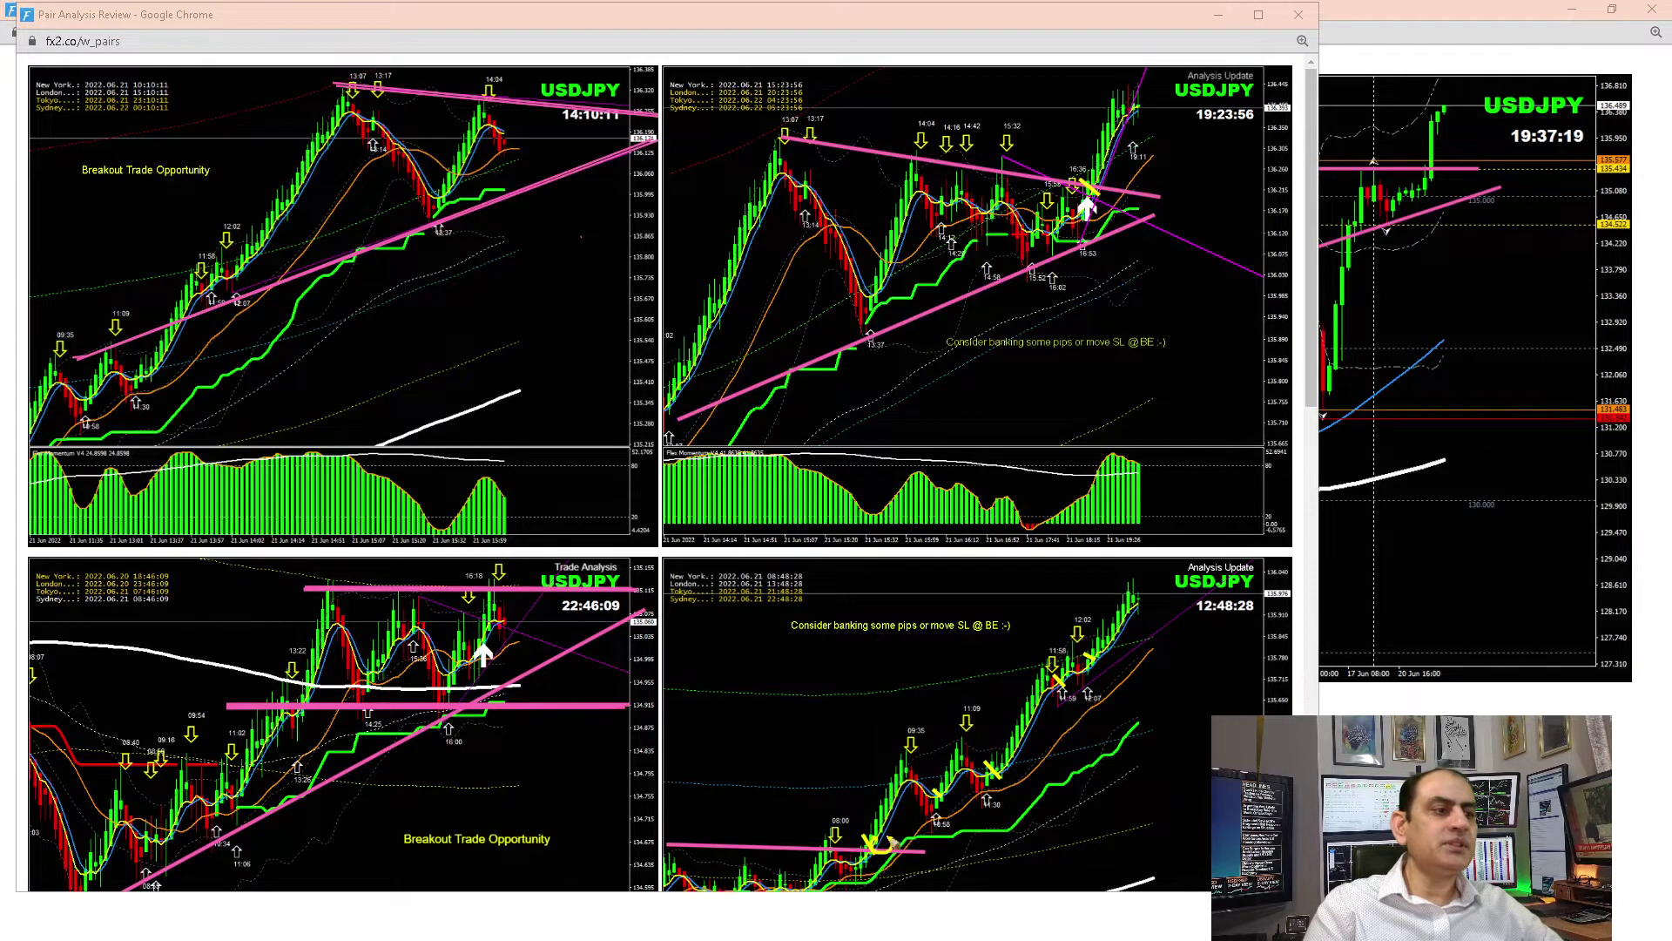
{"action": "left_click_drag", "start_coordinate": [1312, 285], "coordinate": [1315, 385]}
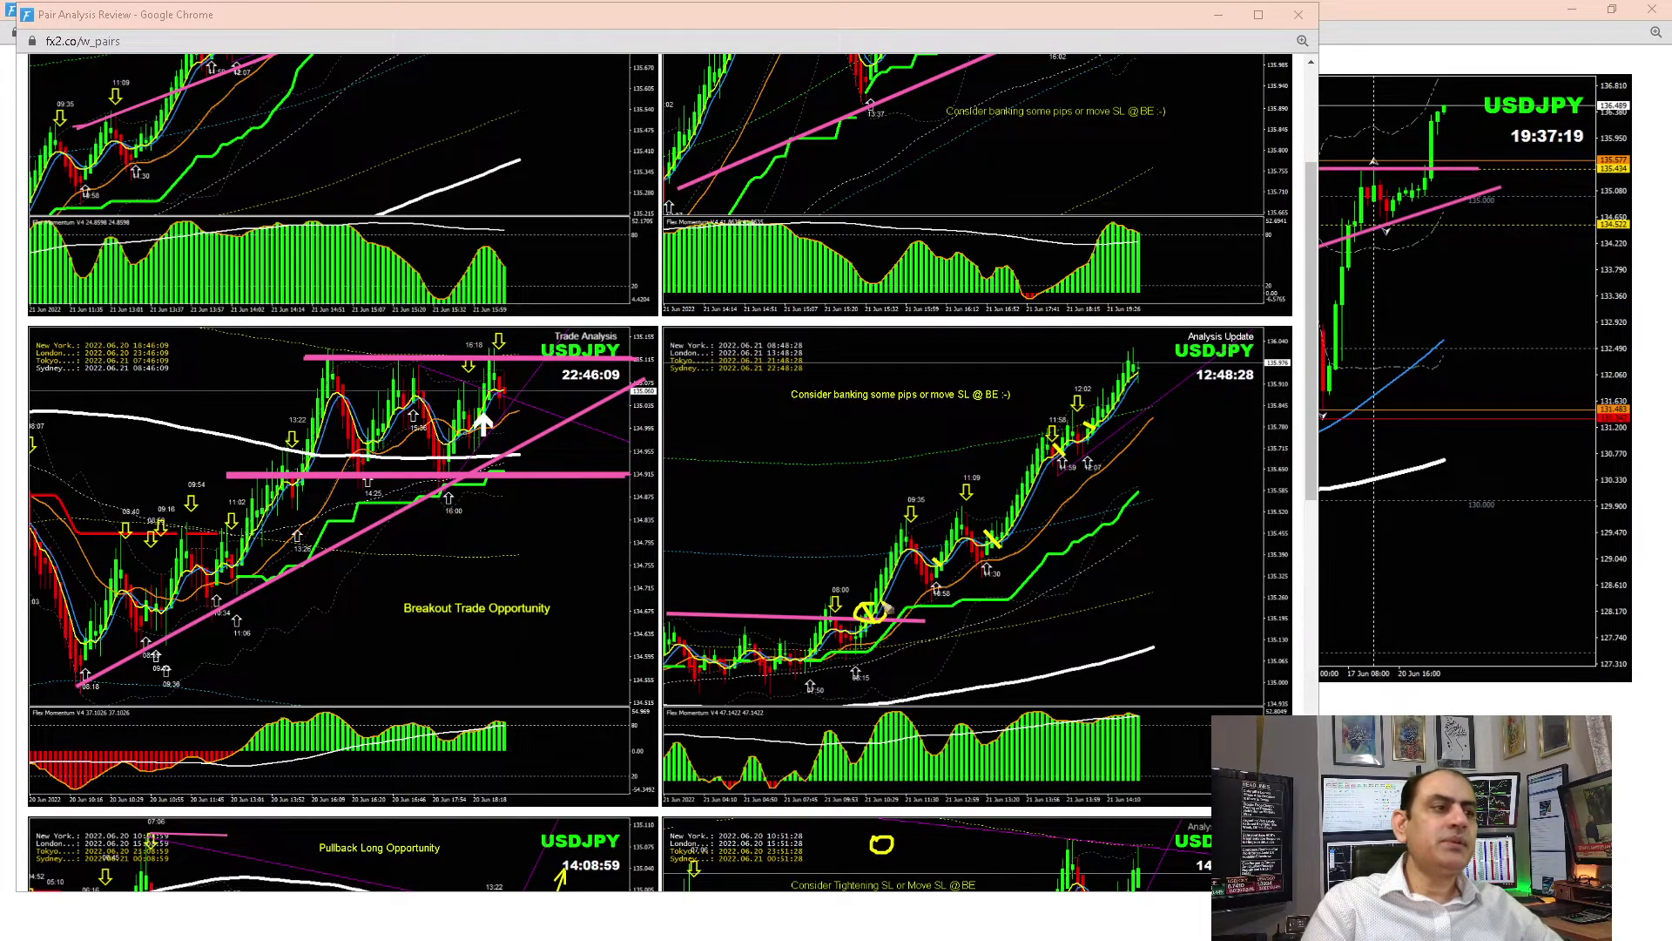
Mark the pullback and entry candles and a live-chart level in yellow, then clear the marks
{"action": "mouse_move", "coordinate": [943, 555]}
{"action": "left_mouse_down"}
{"action": "mouse_move", "coordinate": [935, 574]}
{"action": "mouse_move", "coordinate": [1000, 523]}
{"action": "left_mouse_up"}
{"action": "left_click_drag", "start_coordinate": [1068, 444], "coordinate": [1058, 451]}
{"action": "left_click_drag", "start_coordinate": [1098, 421], "coordinate": [1090, 432]}
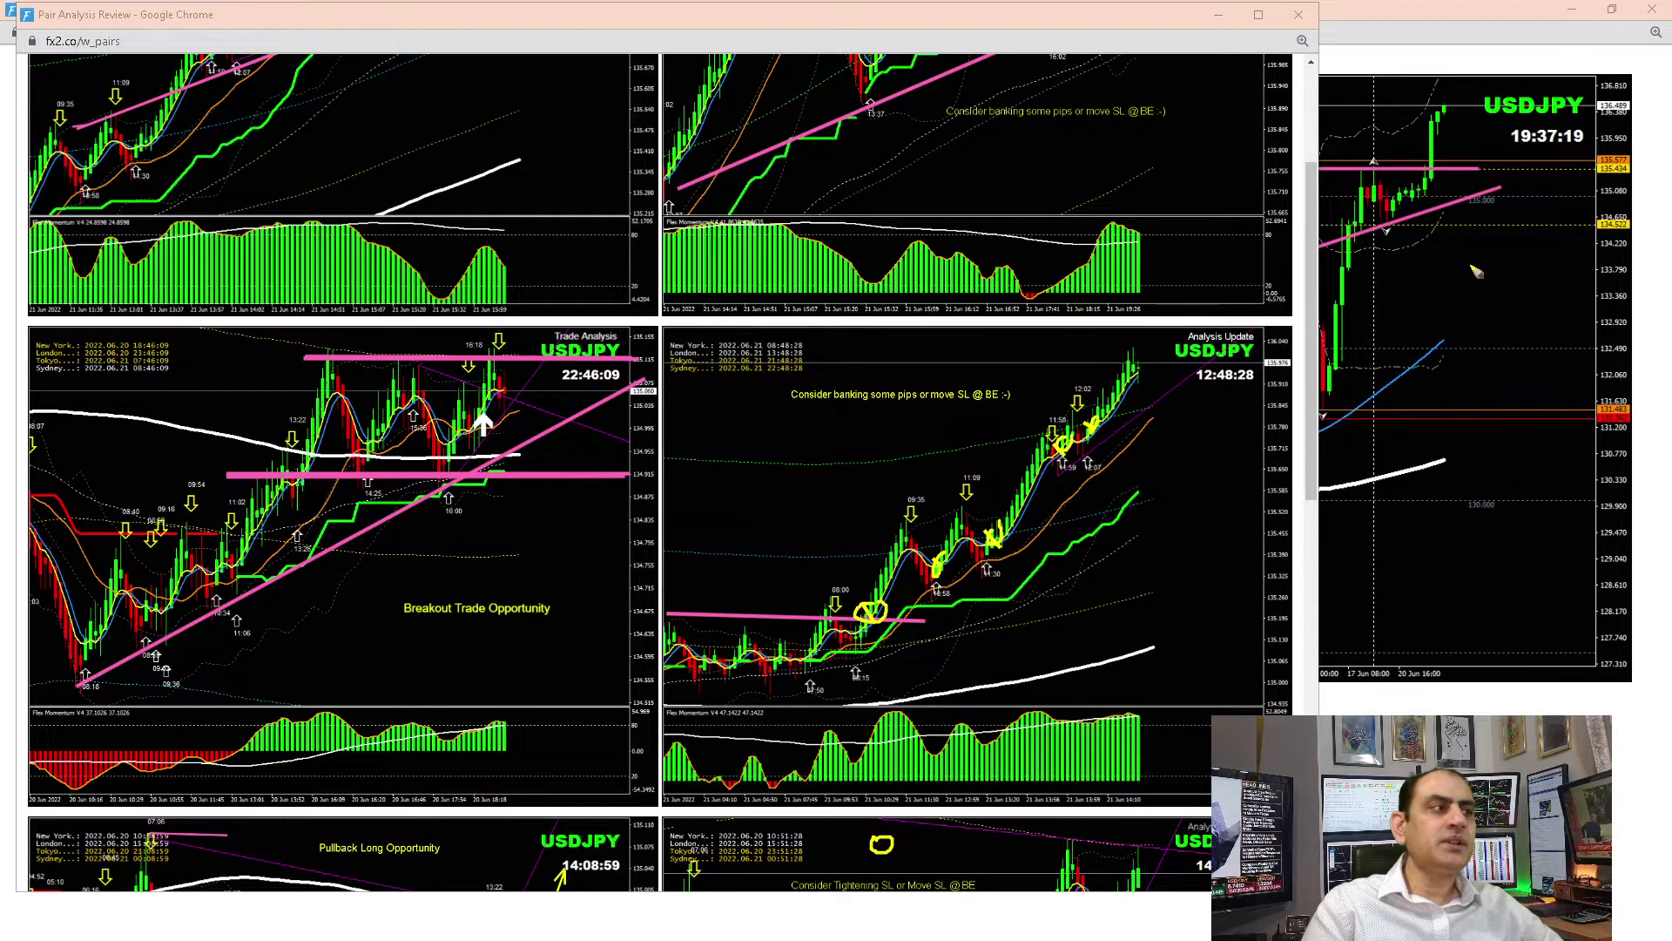
{"action": "left_click_drag", "start_coordinate": [1362, 170], "coordinate": [1474, 169]}
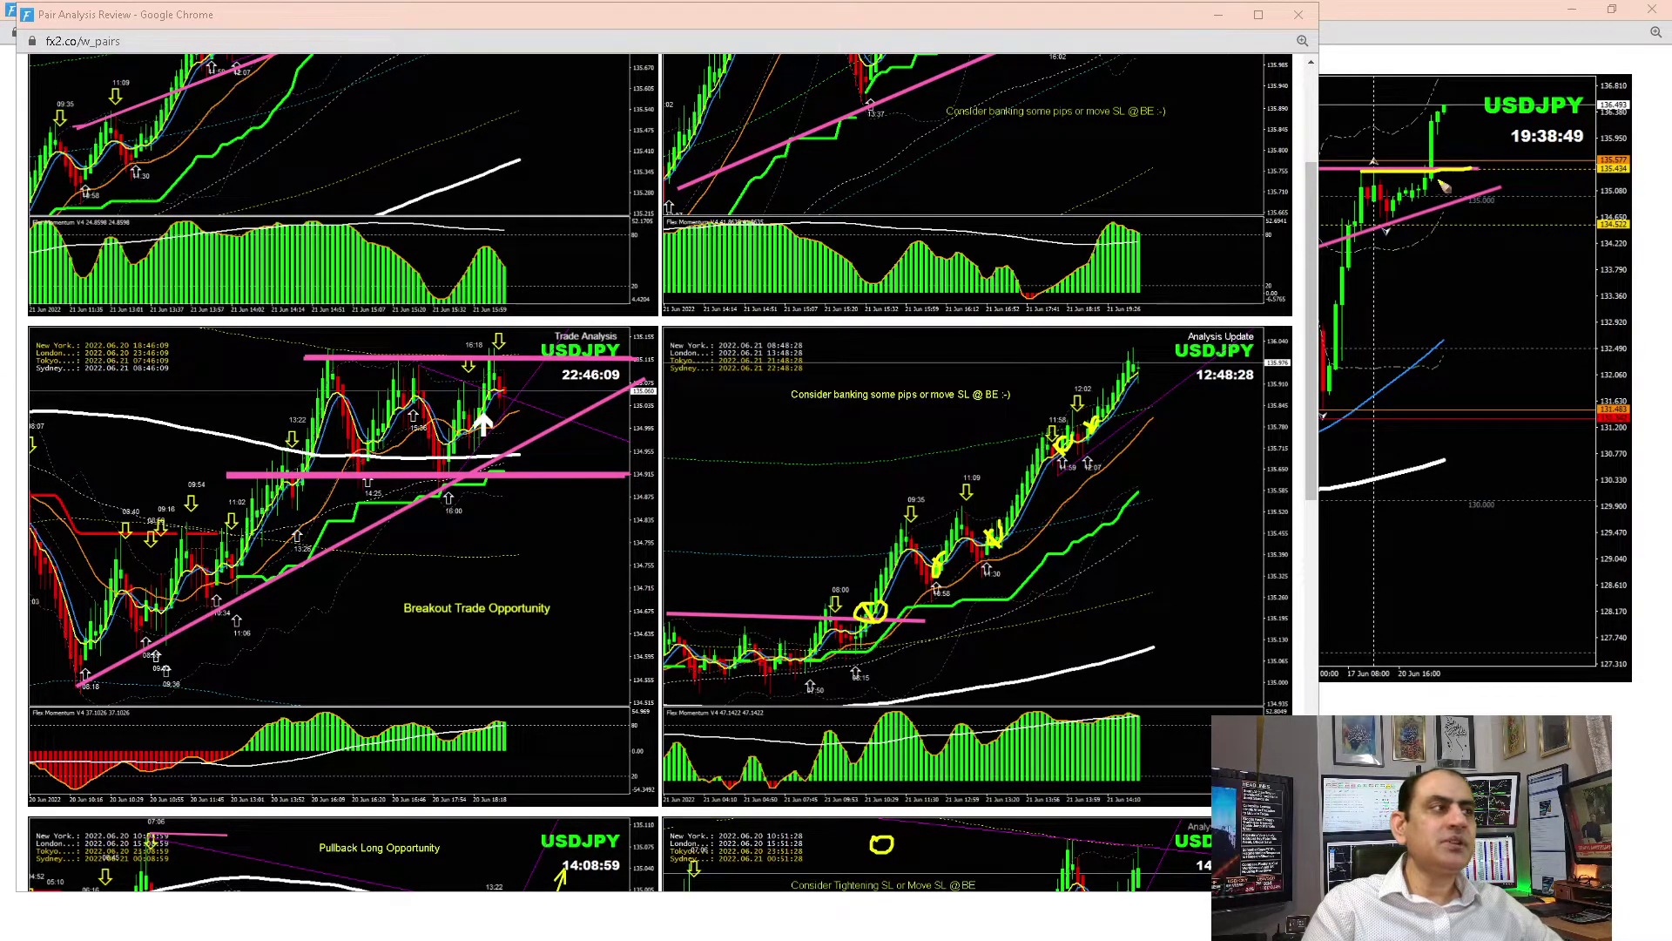
{"action": "left_click_drag", "start_coordinate": [1456, 103], "coordinate": [1465, 81]}
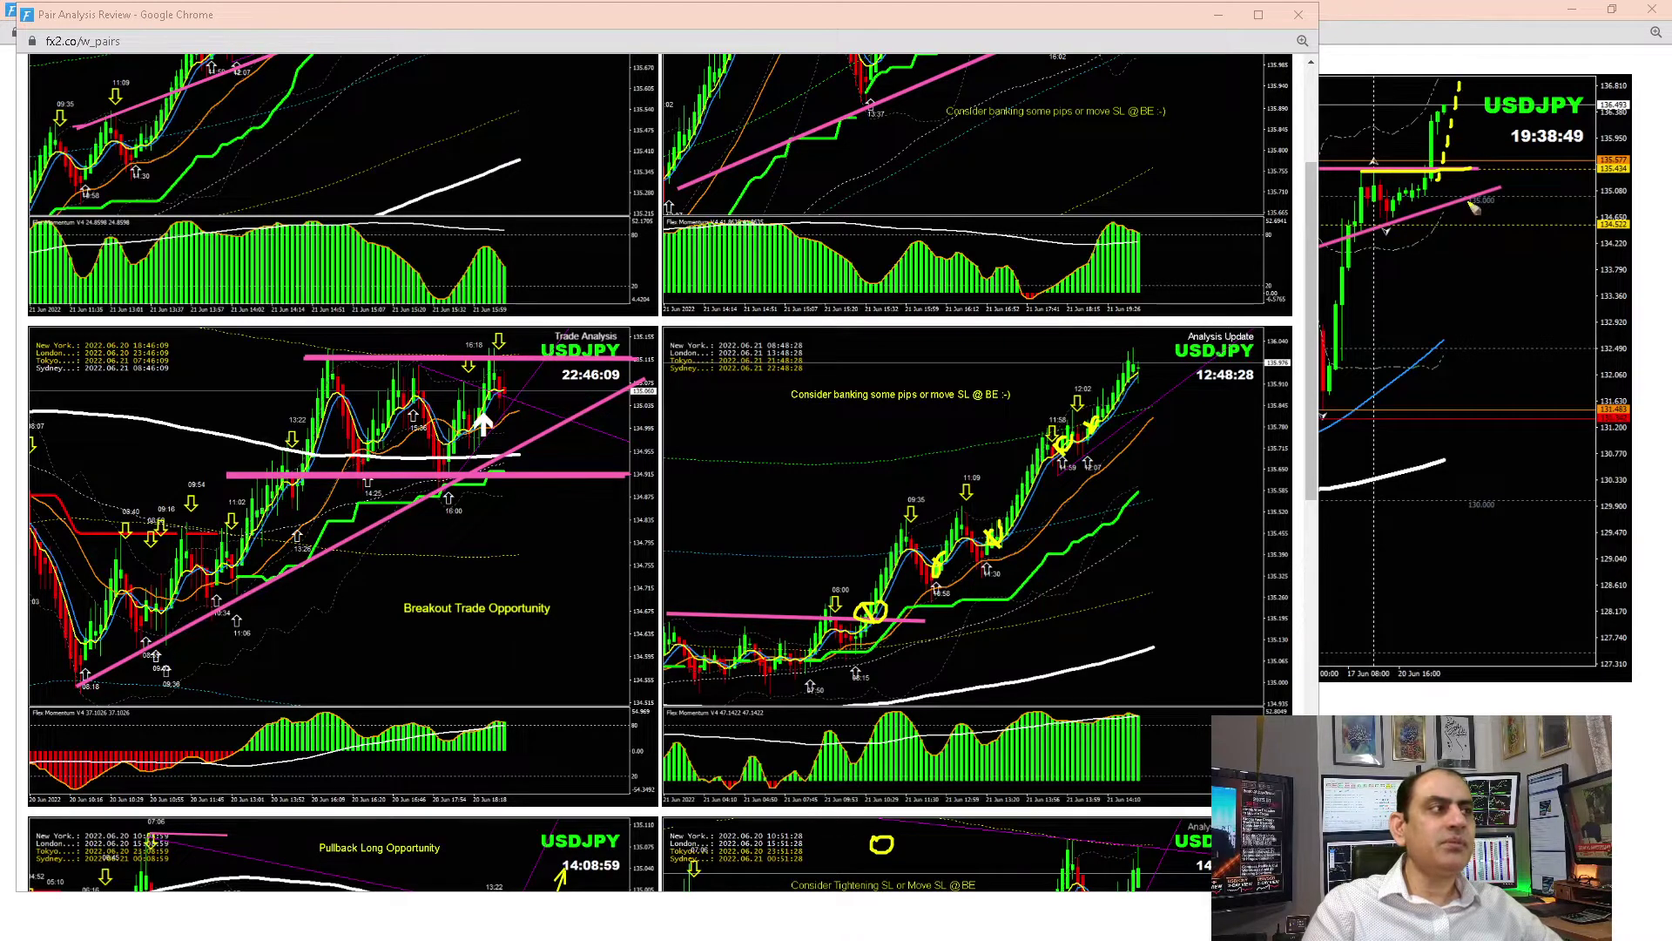
{"action": "key", "text": "e"}
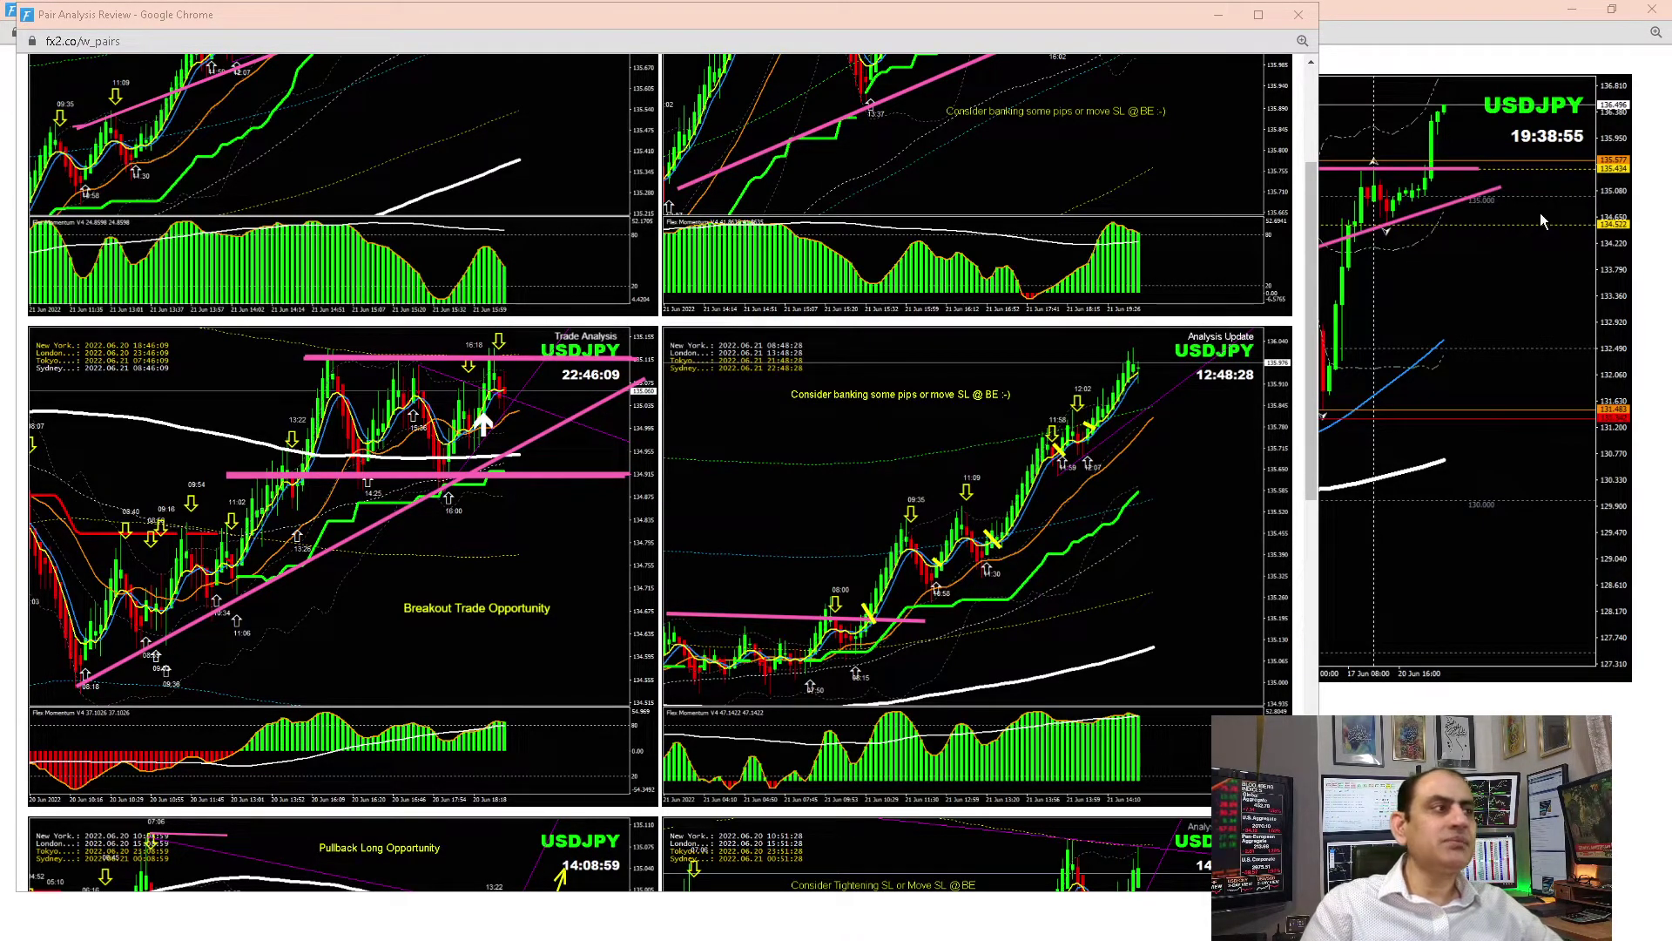
Underline the banking-pips advice note in yellow and close the USDJPY analysis review
{"action": "scroll", "coordinate": [1299, 269], "scroll_direction": "up", "scroll_amount": 3}
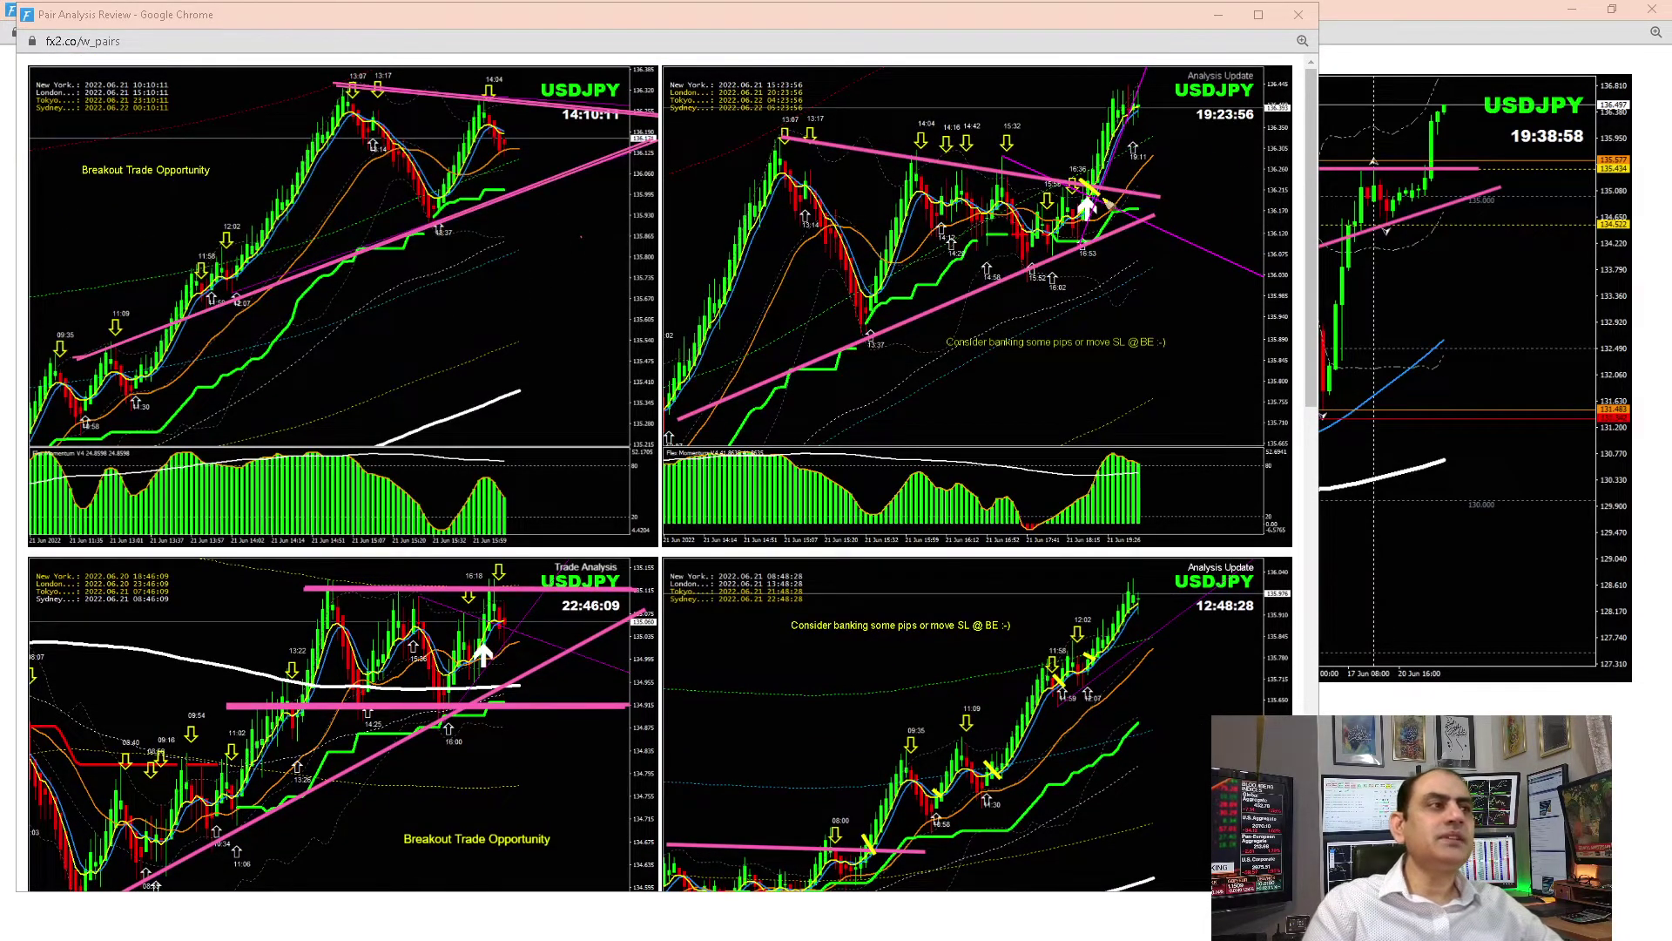
{"action": "left_click_drag", "start_coordinate": [1095, 352], "coordinate": [1163, 342]}
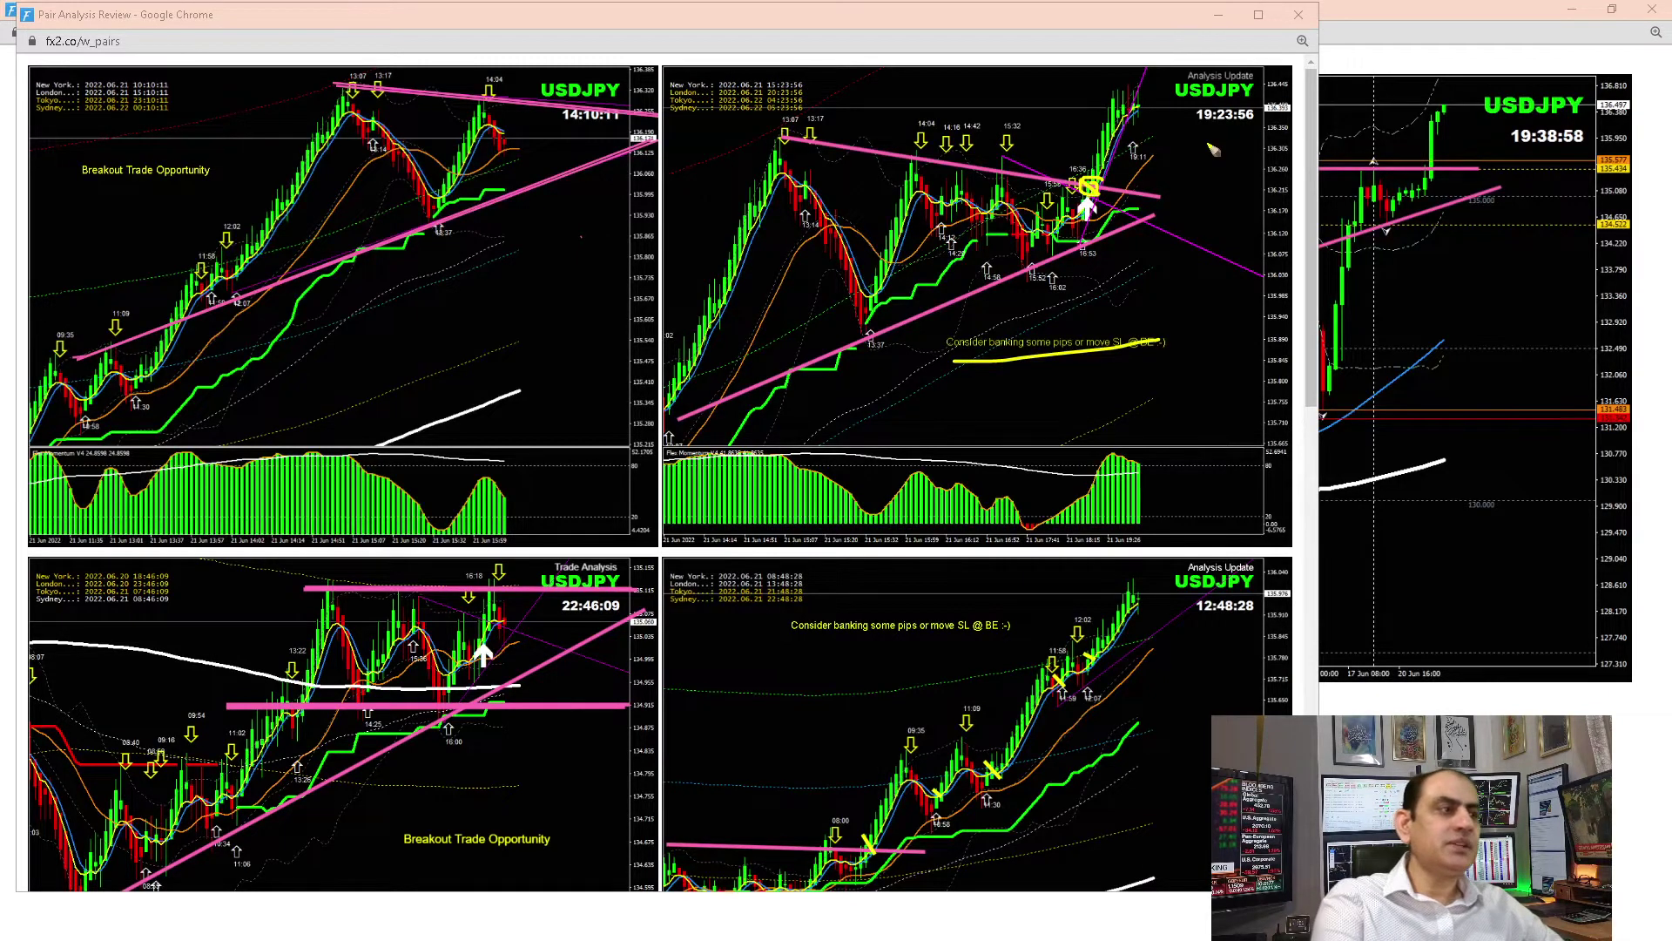
{"action": "left_click", "coordinate": [1297, 15]}
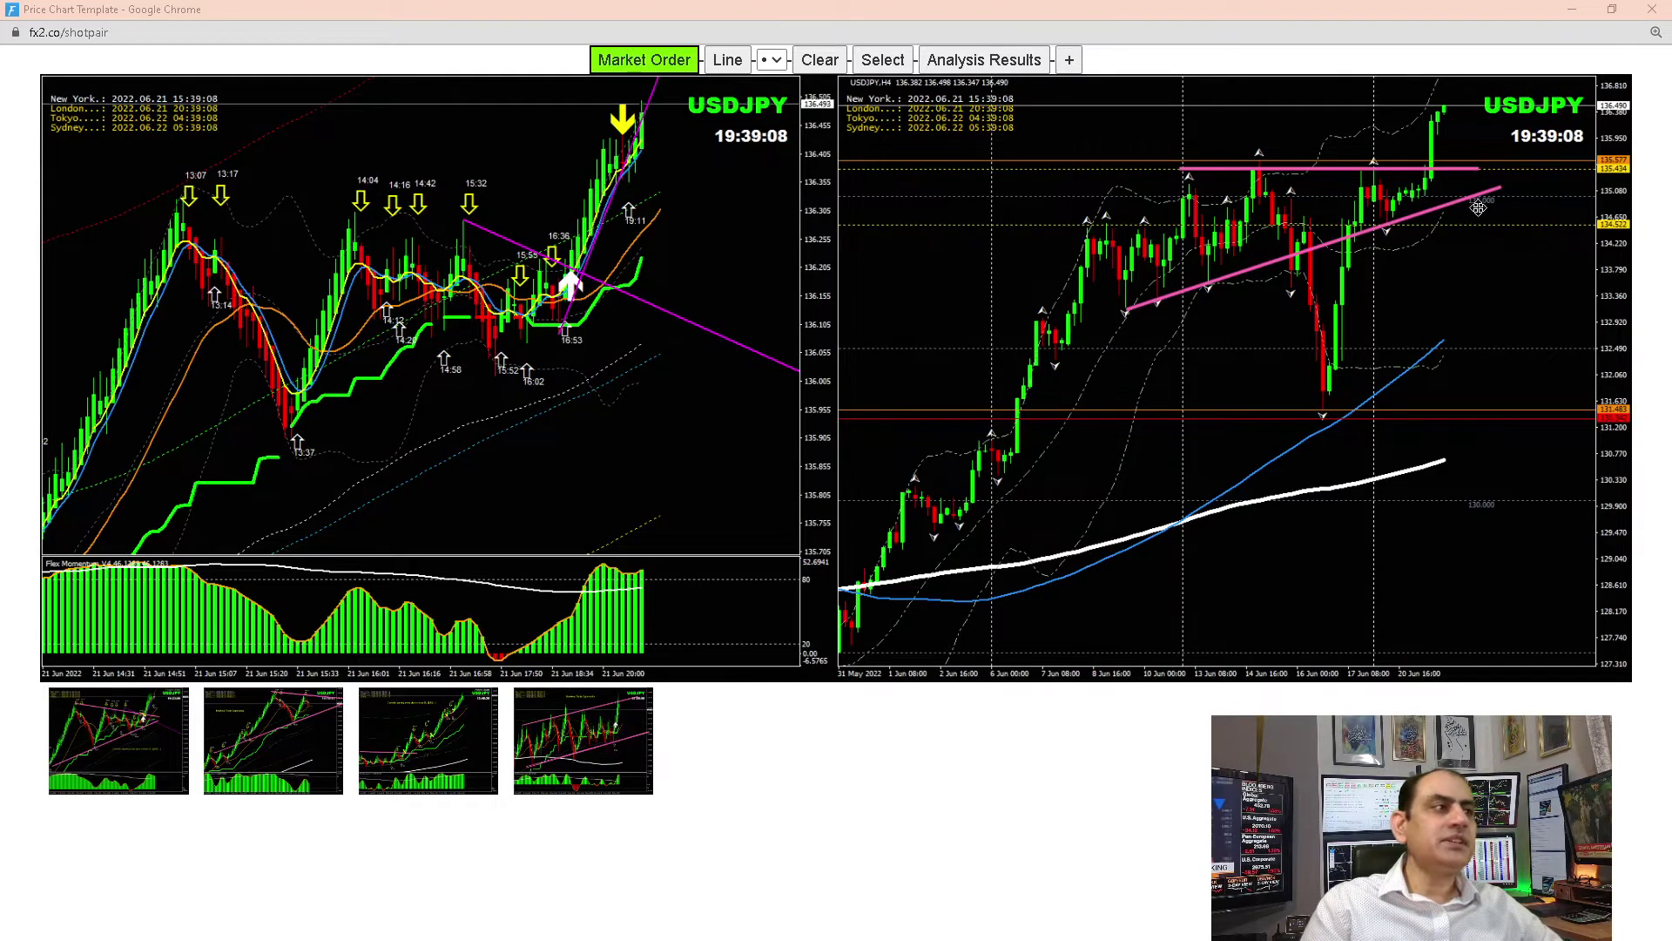
Swap the USDJPY page for maximized EURJPY charts with the H4 chart enlarged
{"action": "left_click", "coordinate": [1652, 9]}
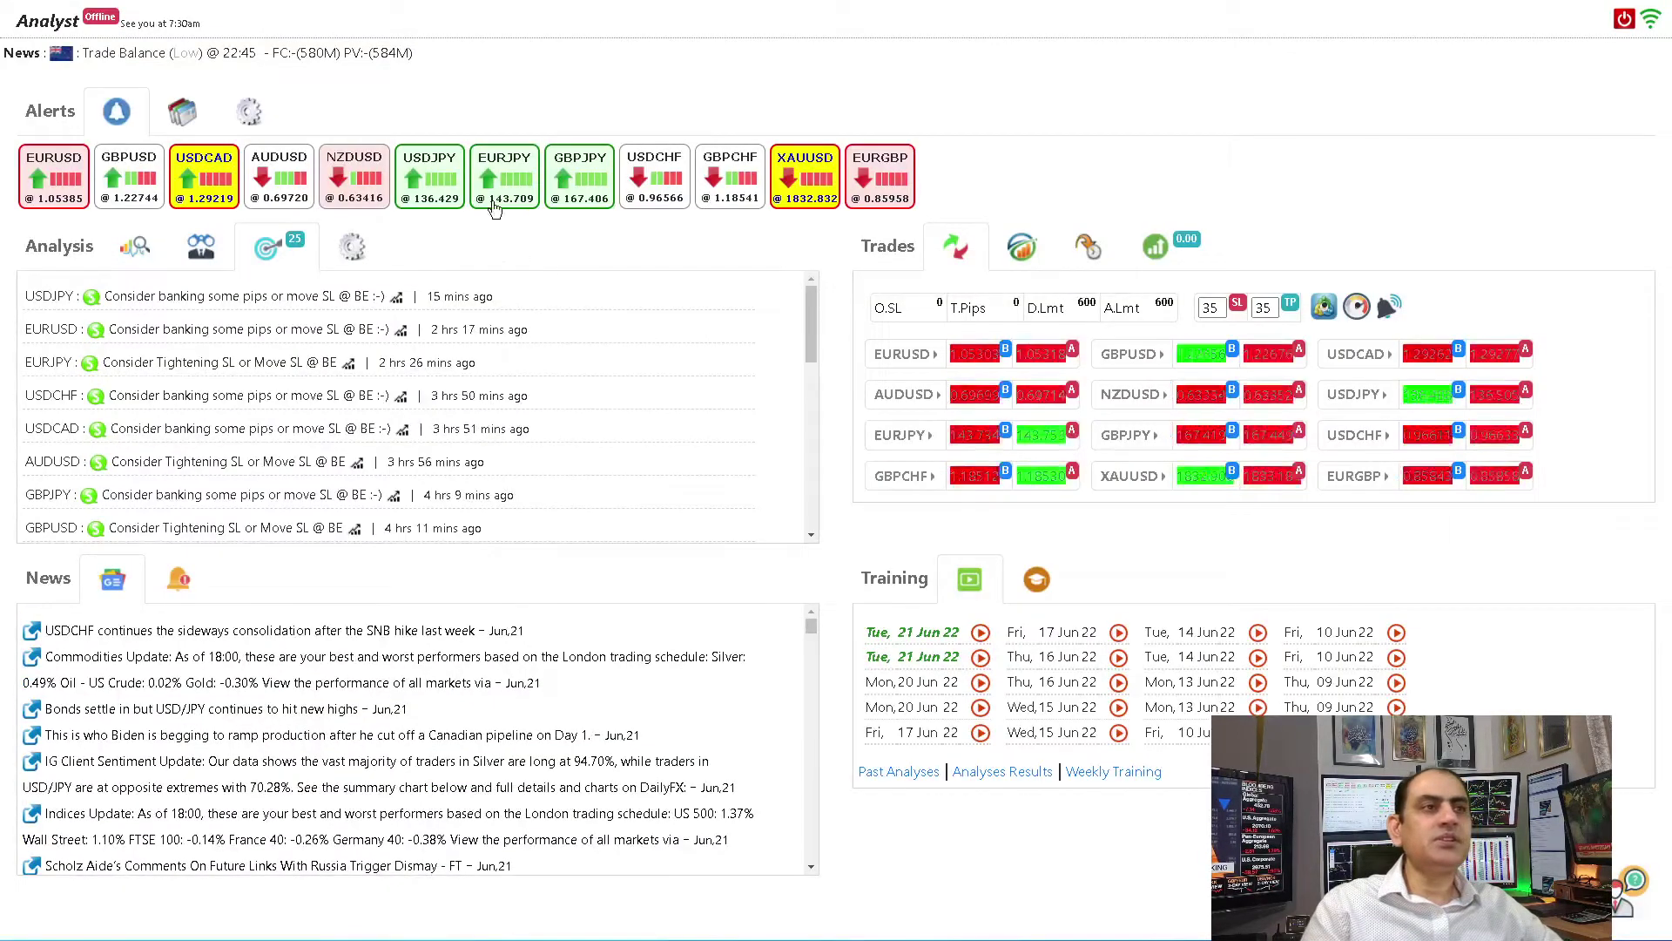
{"action": "left_click", "coordinate": [511, 187]}
{"action": "double_click", "coordinate": [542, 228]}
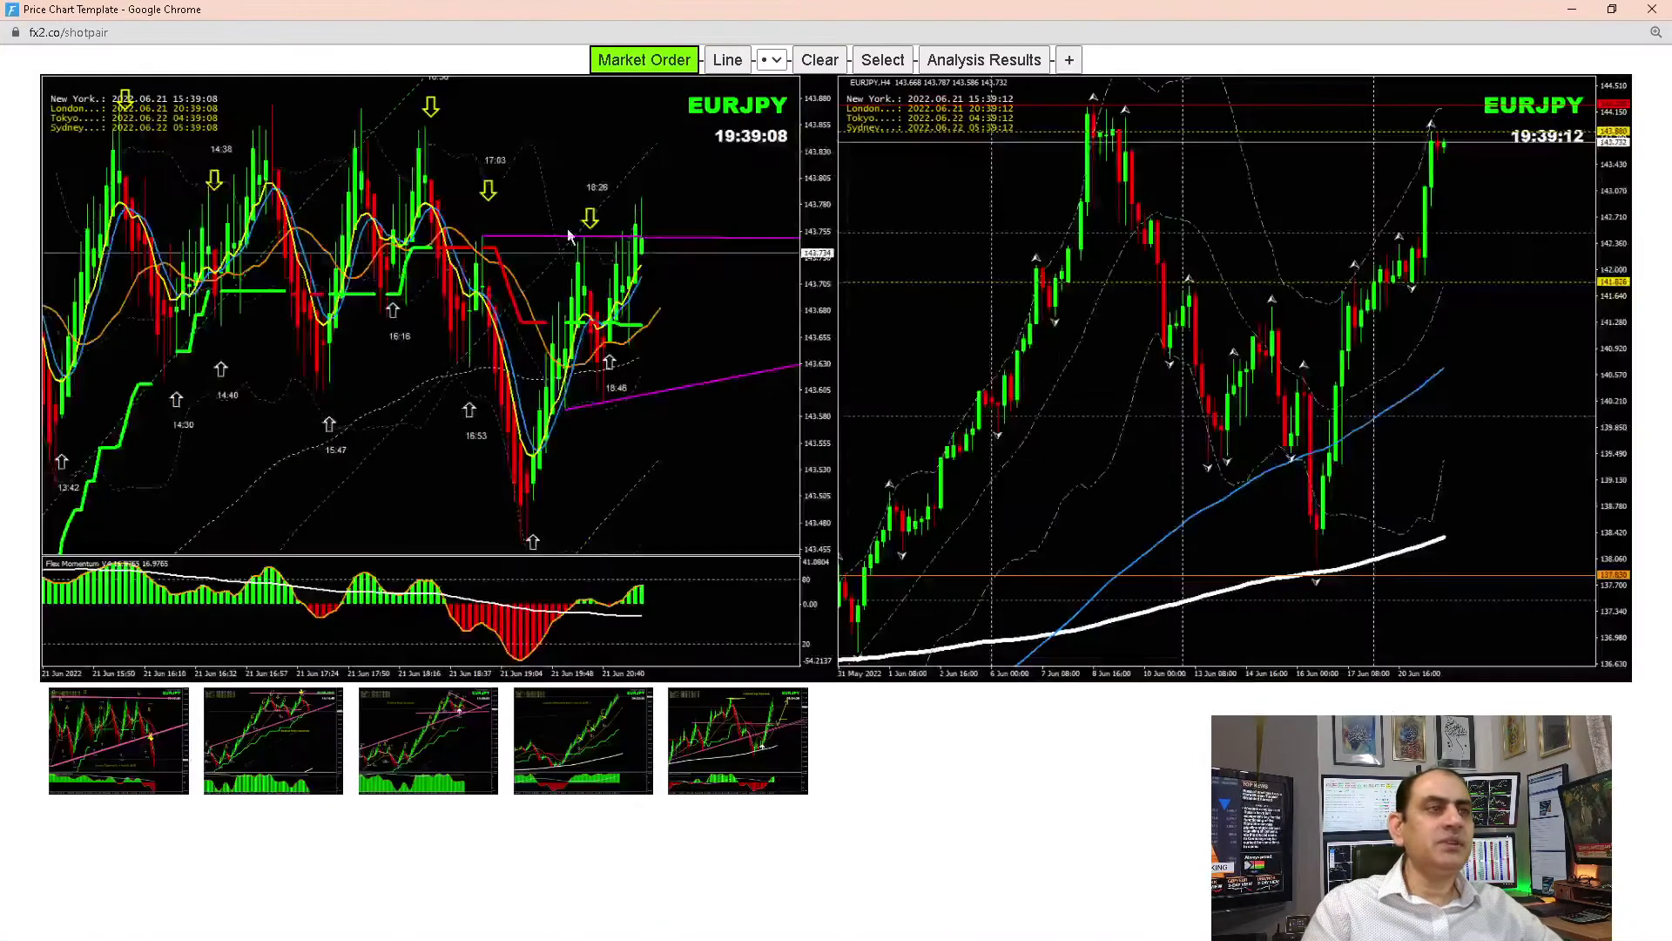
{"action": "left_click", "coordinate": [1292, 268]}
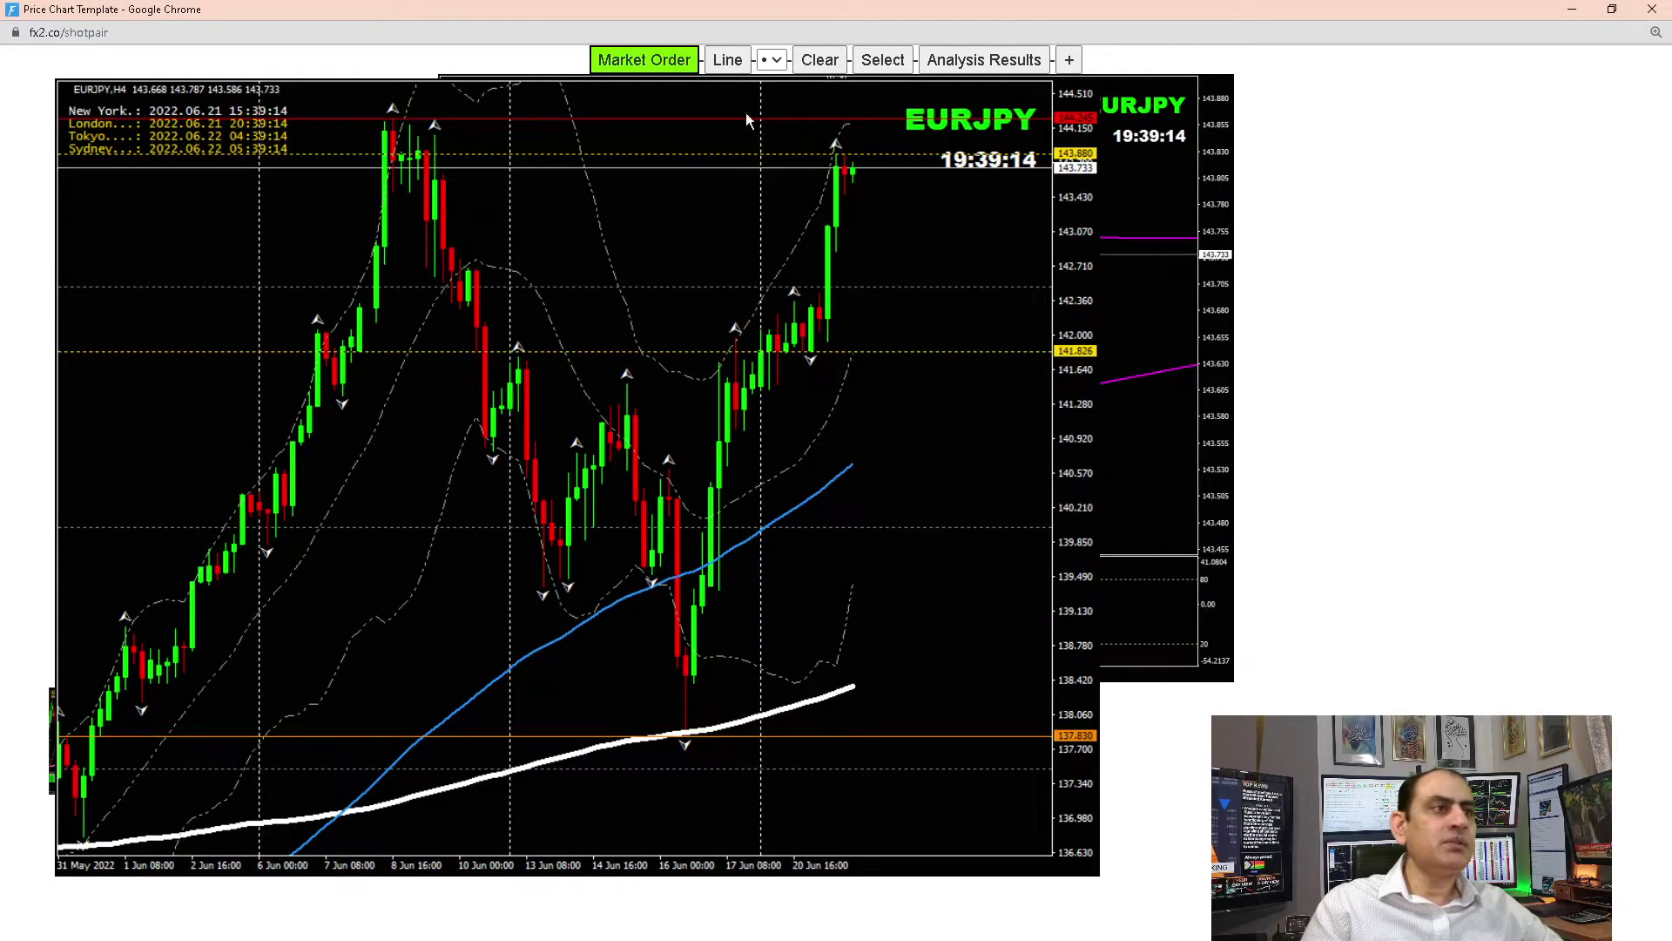
Draw a pink breakout level, arrow and breakout-candle line on the H4 chart, then restore its size
{"action": "left_click_drag", "start_coordinate": [315, 326], "coordinate": [900, 321]}
{"action": "left_click_drag", "start_coordinate": [308, 291], "coordinate": [327, 331]}
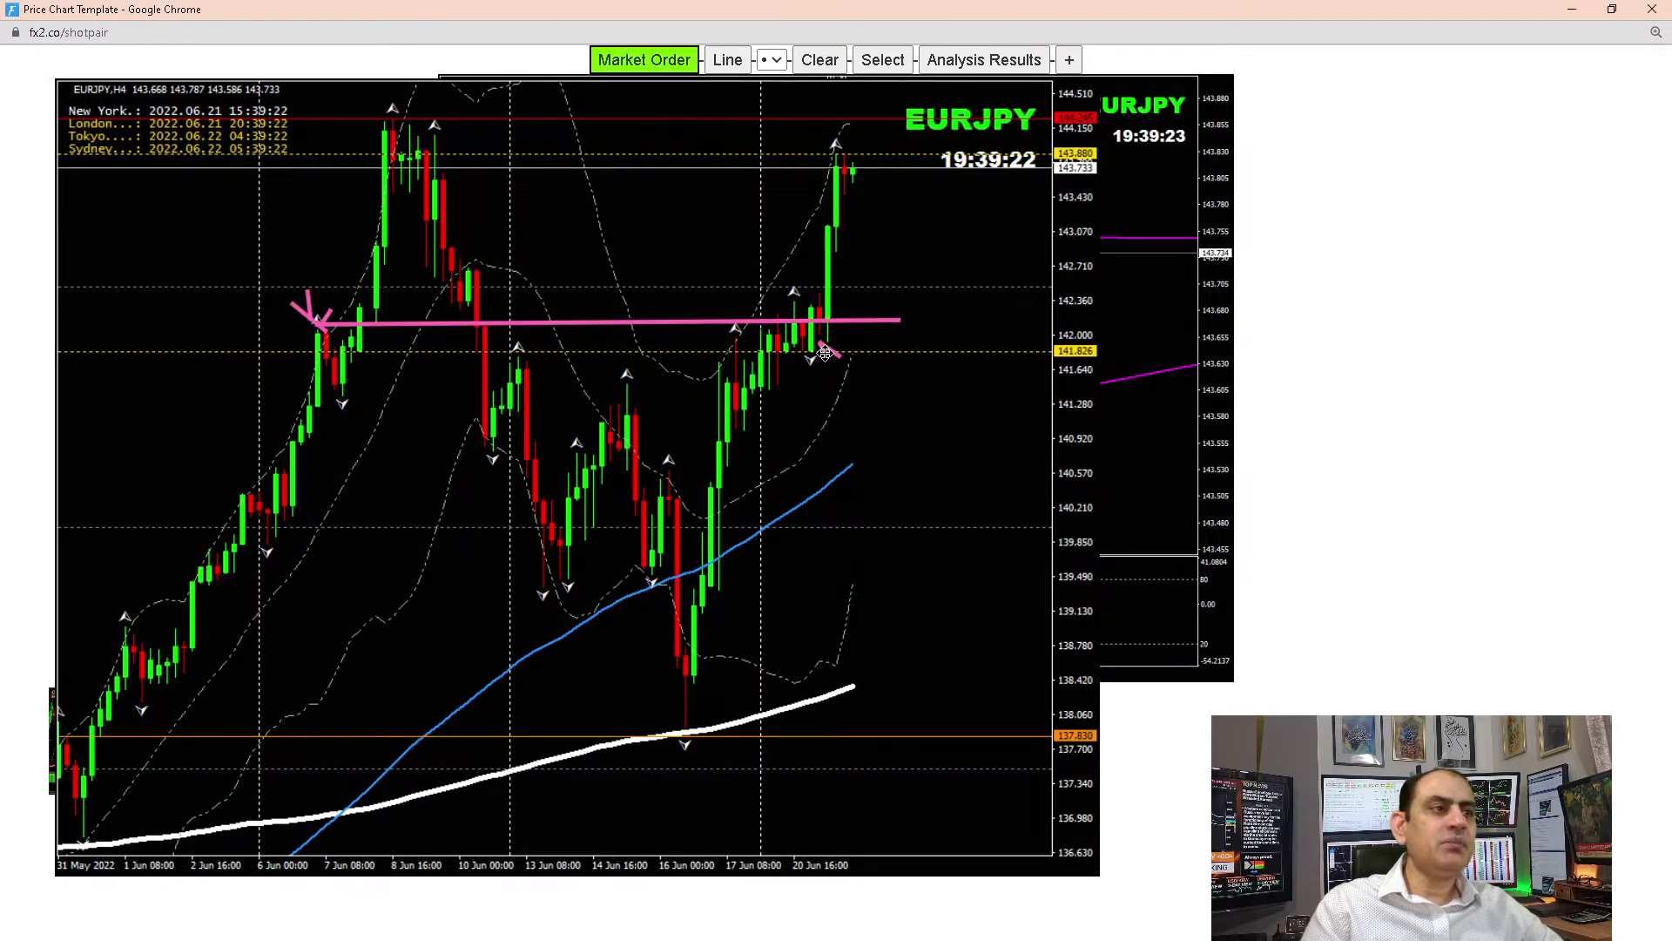
{"action": "mouse_move", "coordinate": [809, 314]}
{"action": "left_mouse_down"}
{"action": "mouse_move", "coordinate": [831, 307]}
{"action": "mouse_move", "coordinate": [861, 109]}
{"action": "left_mouse_up"}
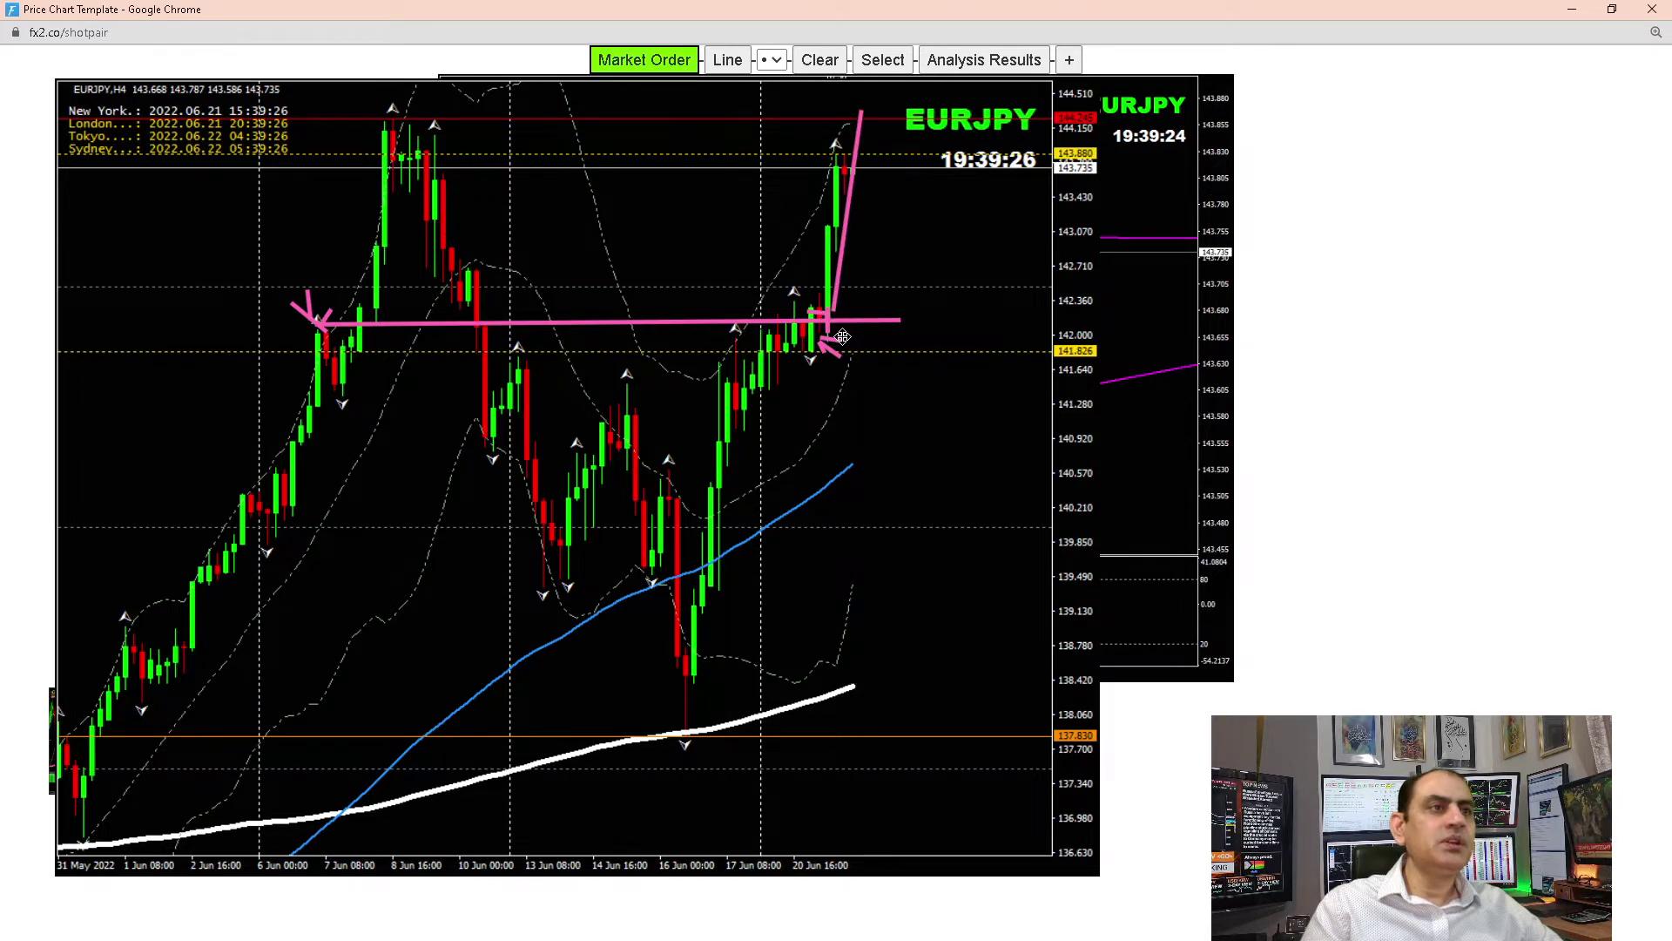
{"action": "double_click", "coordinate": [999, 192]}
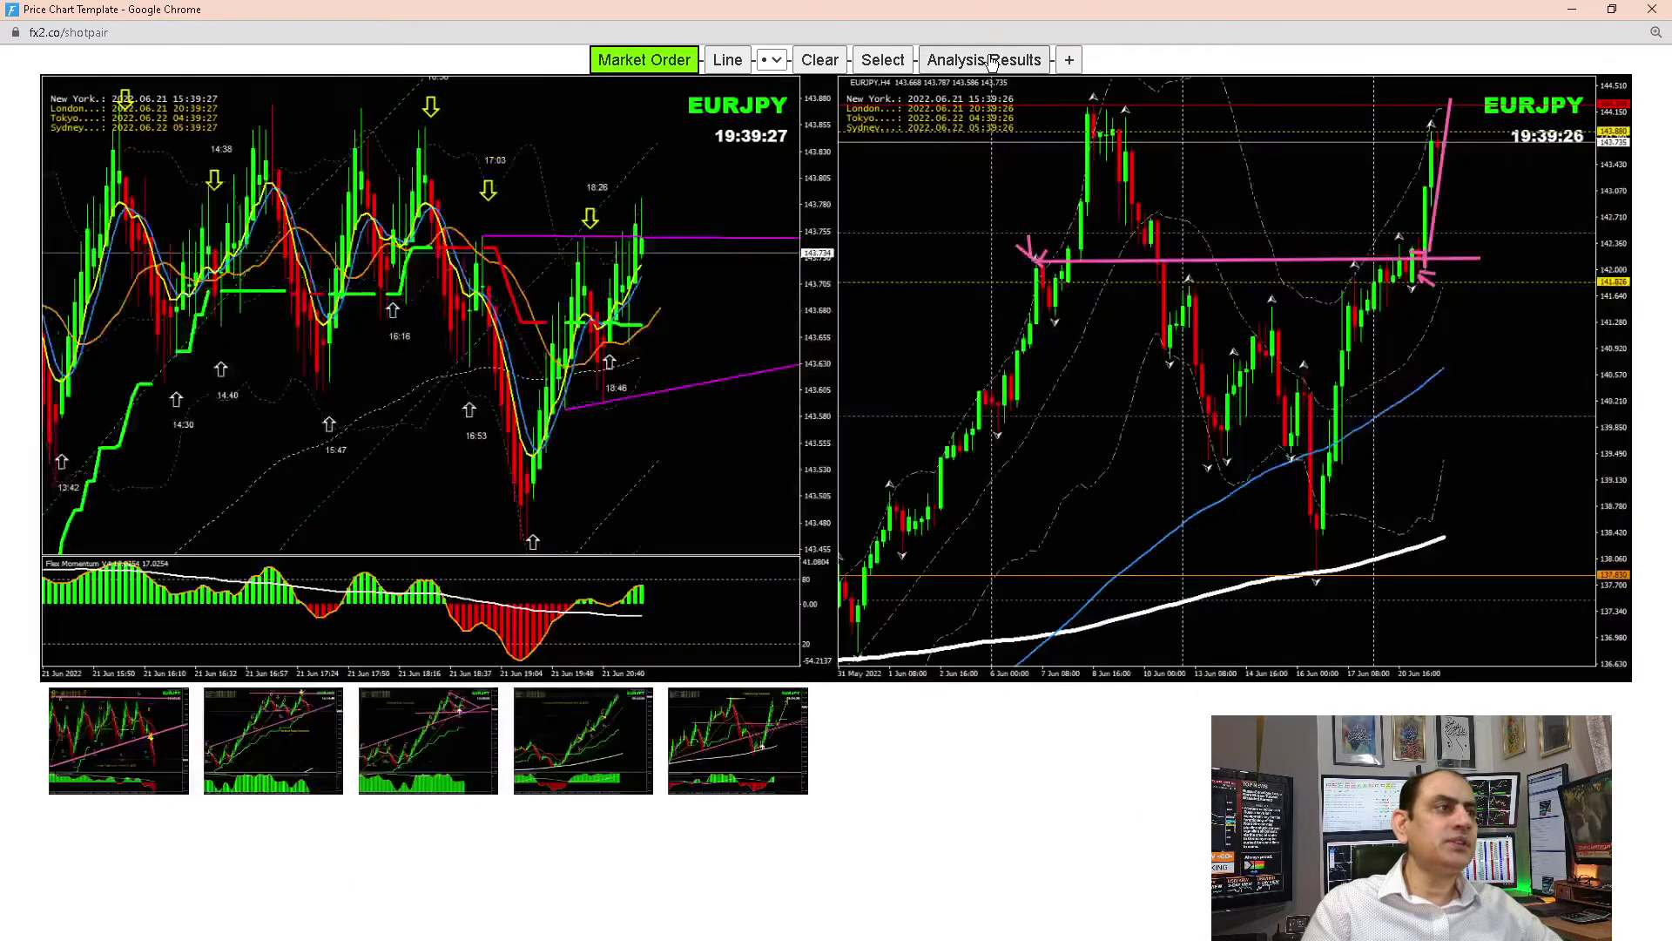
{"action": "left_click", "coordinate": [985, 60]}
Move the EURJPY review window up, widen it, and scroll down through the past analyses
{"action": "left_click_drag", "start_coordinate": [432, 83], "coordinate": [435, 11]}
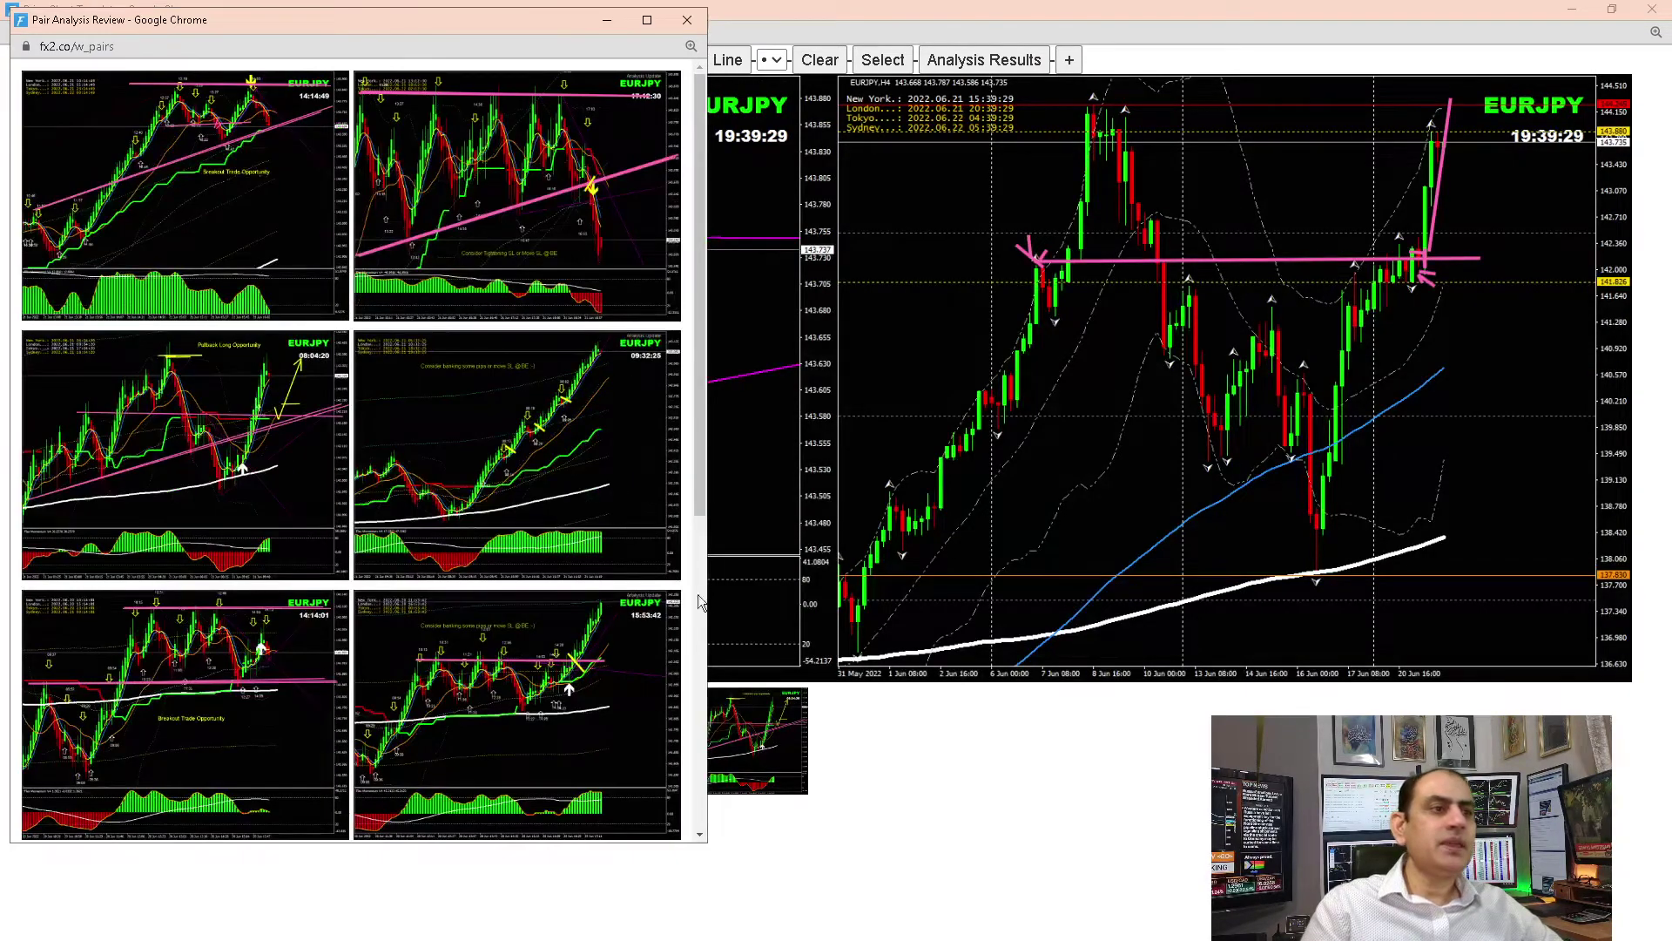
{"action": "left_click_drag", "start_coordinate": [707, 612], "coordinate": [1074, 601]}
{"action": "left_click_drag", "start_coordinate": [1273, 601], "coordinate": [1315, 410]}
{"action": "scroll", "coordinate": [1315, 397], "scroll_direction": "down", "scroll_amount": 3}
{"action": "scroll", "coordinate": [1315, 396], "scroll_direction": "down", "scroll_amount": 2}
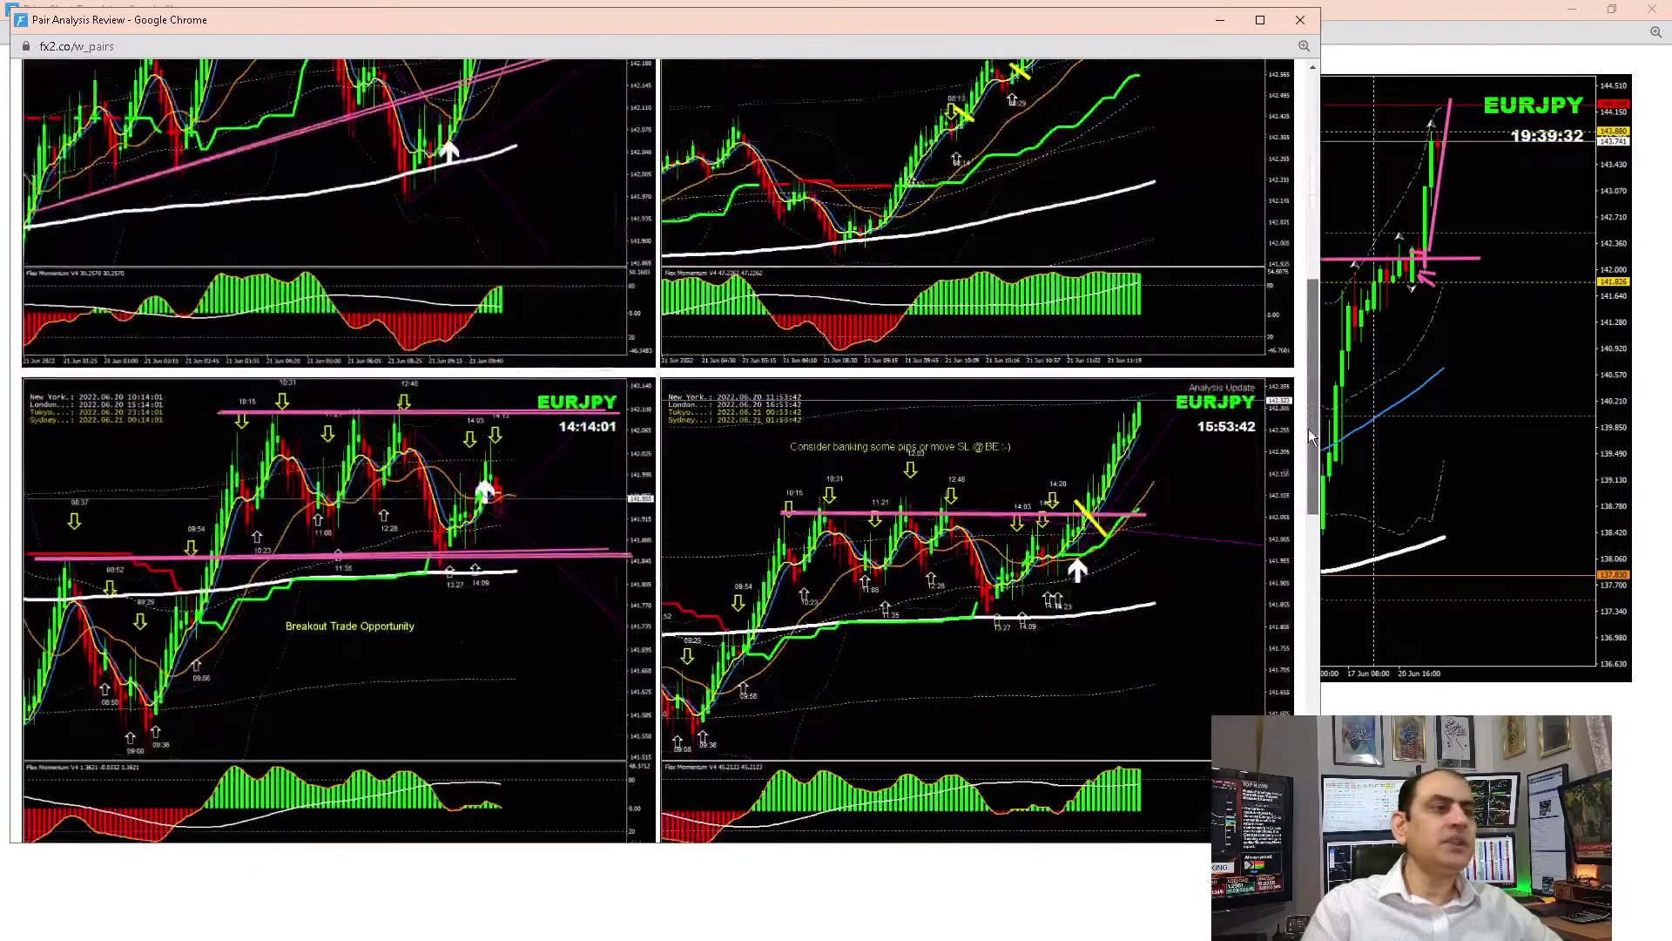
{"action": "left_click_drag", "start_coordinate": [1317, 421], "coordinate": [1319, 291]}
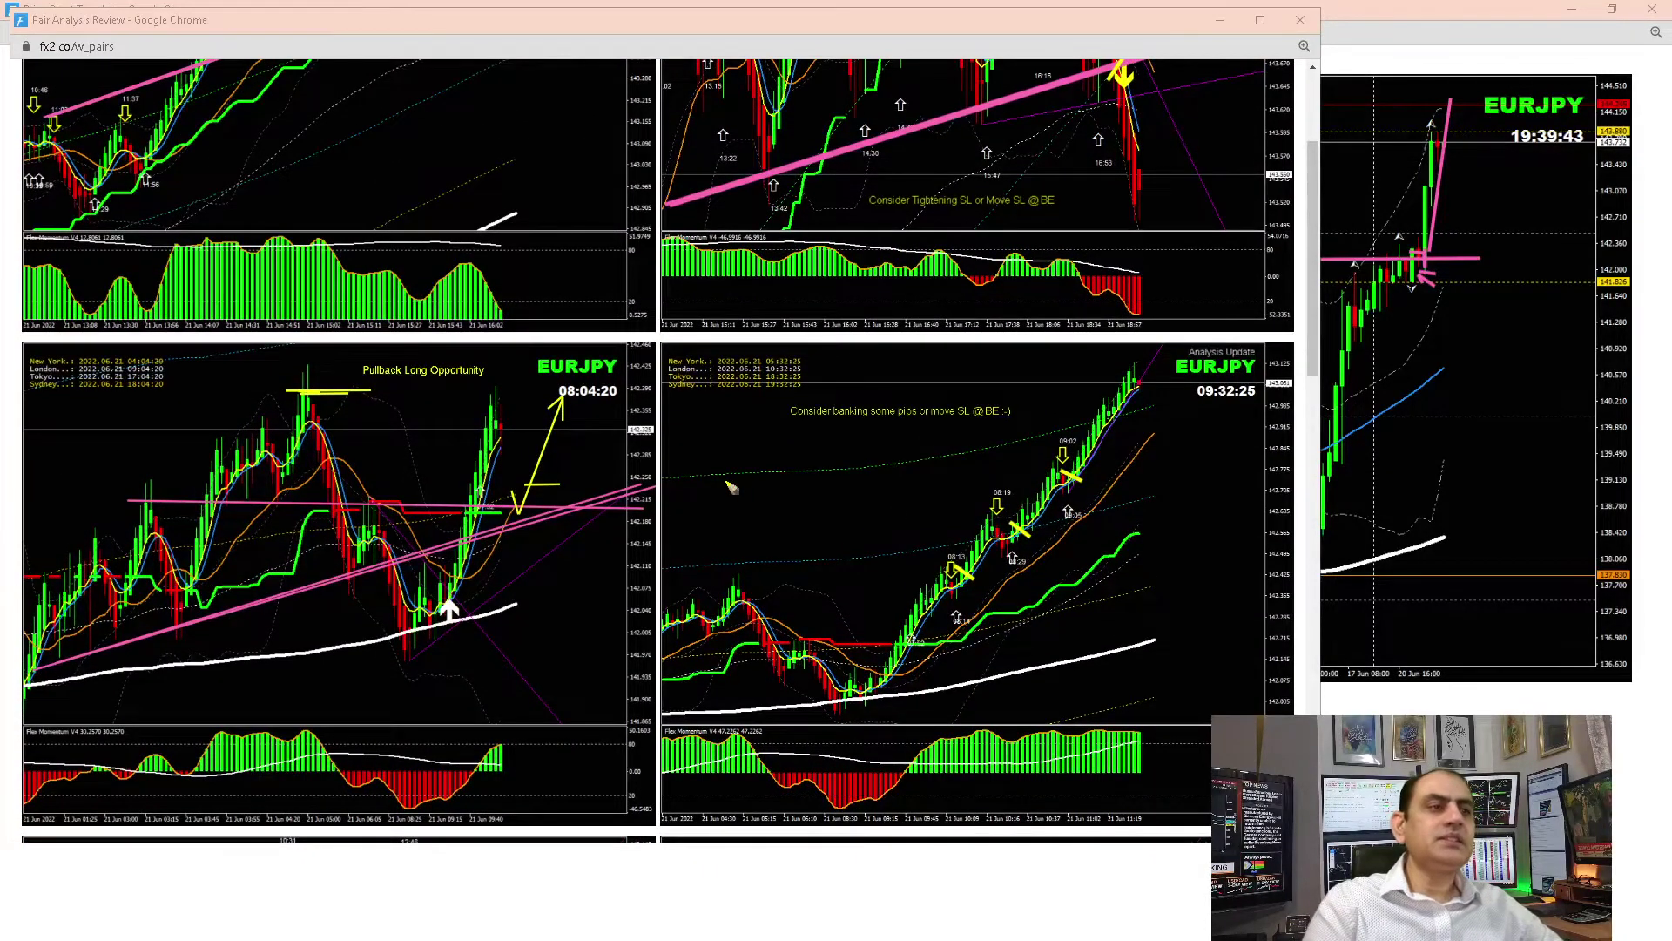
Mark the target arrow, pullback entry, earlier high, breakout and retest levels in yellow, then clear them
{"action": "left_click_drag", "start_coordinate": [573, 408], "coordinate": [624, 414]}
{"action": "left_click_drag", "start_coordinate": [529, 505], "coordinate": [535, 474]}
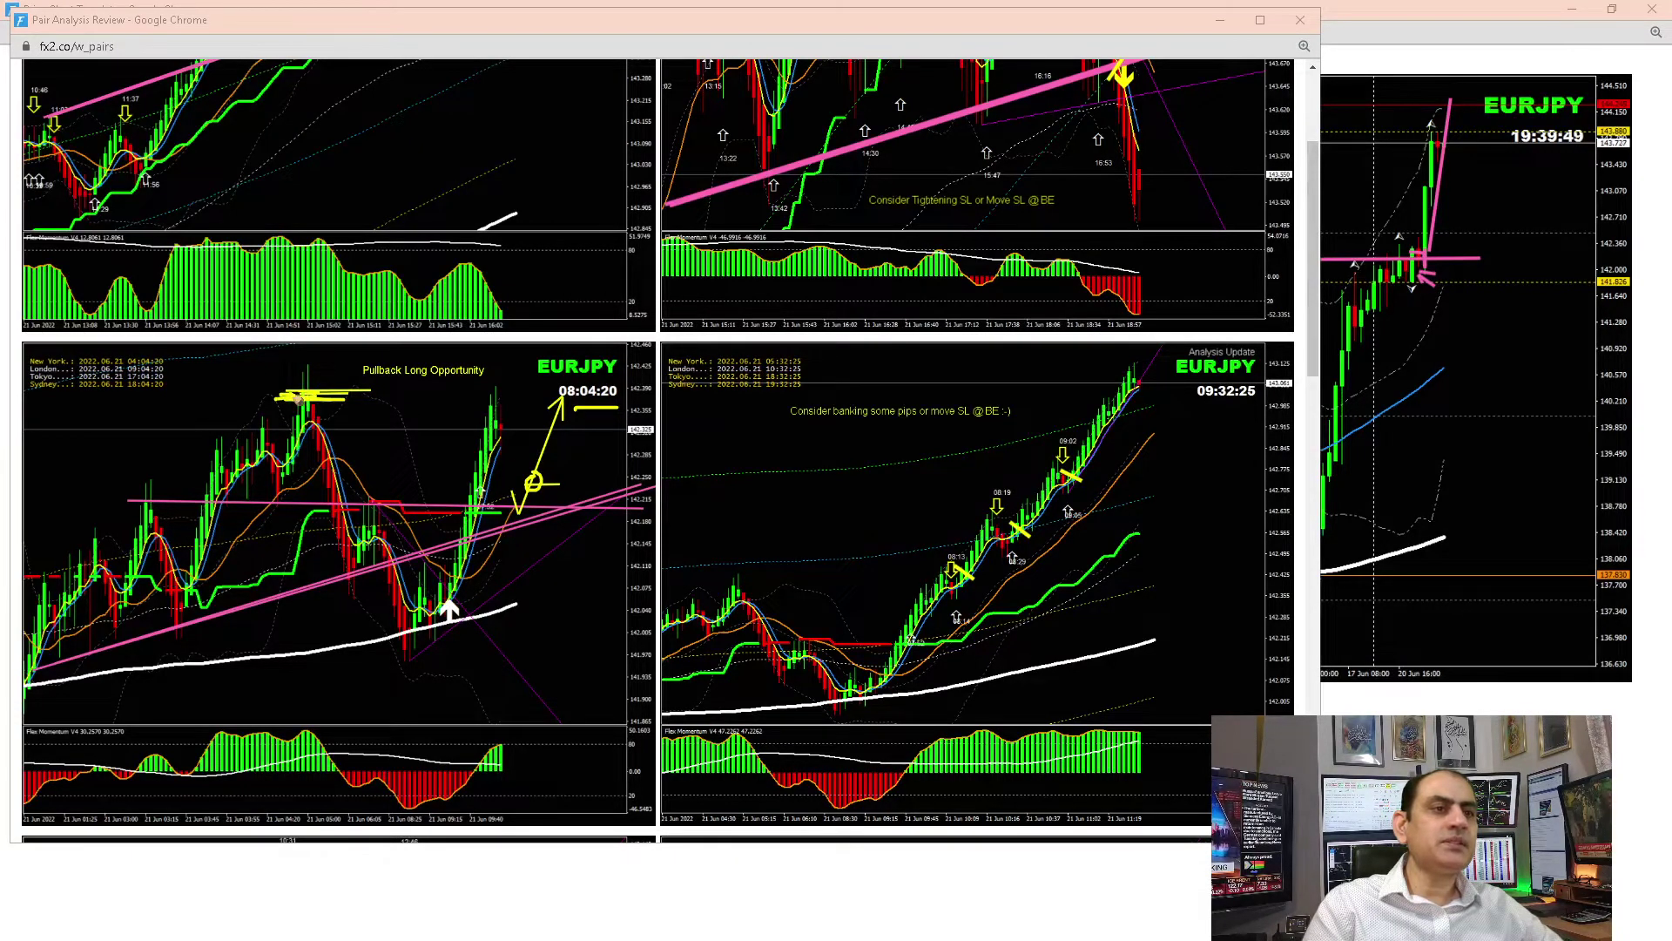
{"action": "left_click_drag", "start_coordinate": [1399, 253], "coordinate": [1431, 252]}
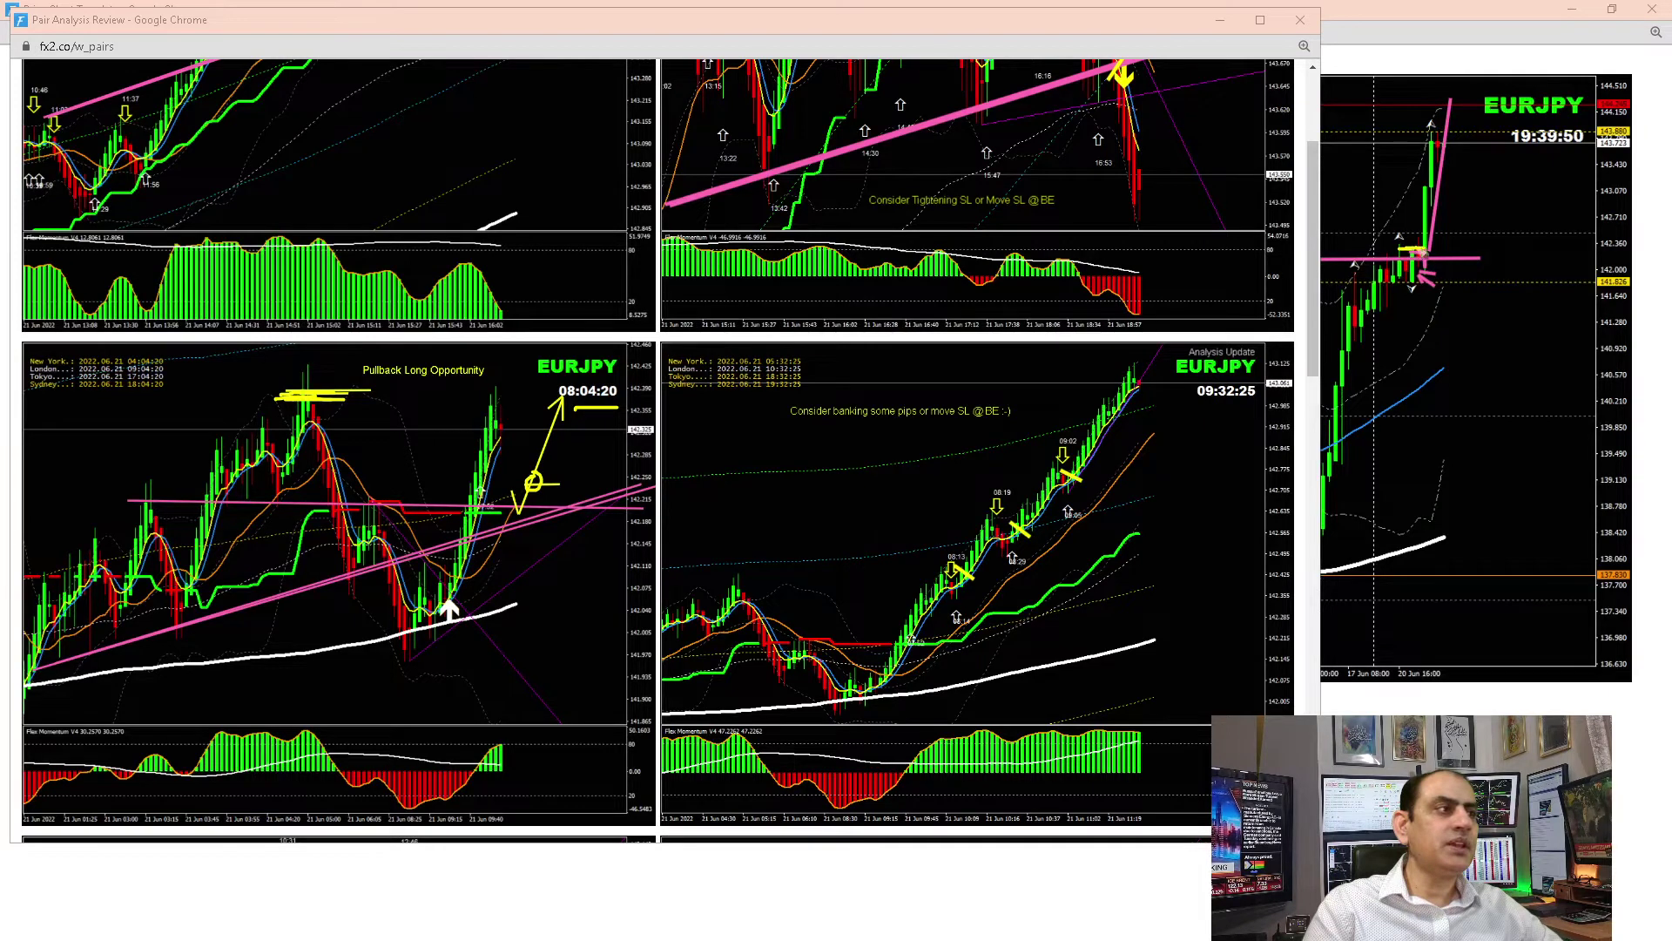
{"action": "mouse_move", "coordinate": [294, 398]}
{"action": "left_mouse_down"}
{"action": "mouse_move", "coordinate": [255, 398]}
{"action": "mouse_move", "coordinate": [376, 397]}
{"action": "left_mouse_up"}
{"action": "mouse_move", "coordinate": [740, 593]}
{"action": "left_mouse_down"}
{"action": "mouse_move", "coordinate": [715, 592]}
{"action": "mouse_move", "coordinate": [949, 590]}
{"action": "mouse_move", "coordinate": [934, 567]}
{"action": "mouse_move", "coordinate": [949, 592]}
{"action": "mouse_move", "coordinate": [967, 566]}
{"action": "mouse_move", "coordinate": [979, 580]}
{"action": "left_mouse_up"}
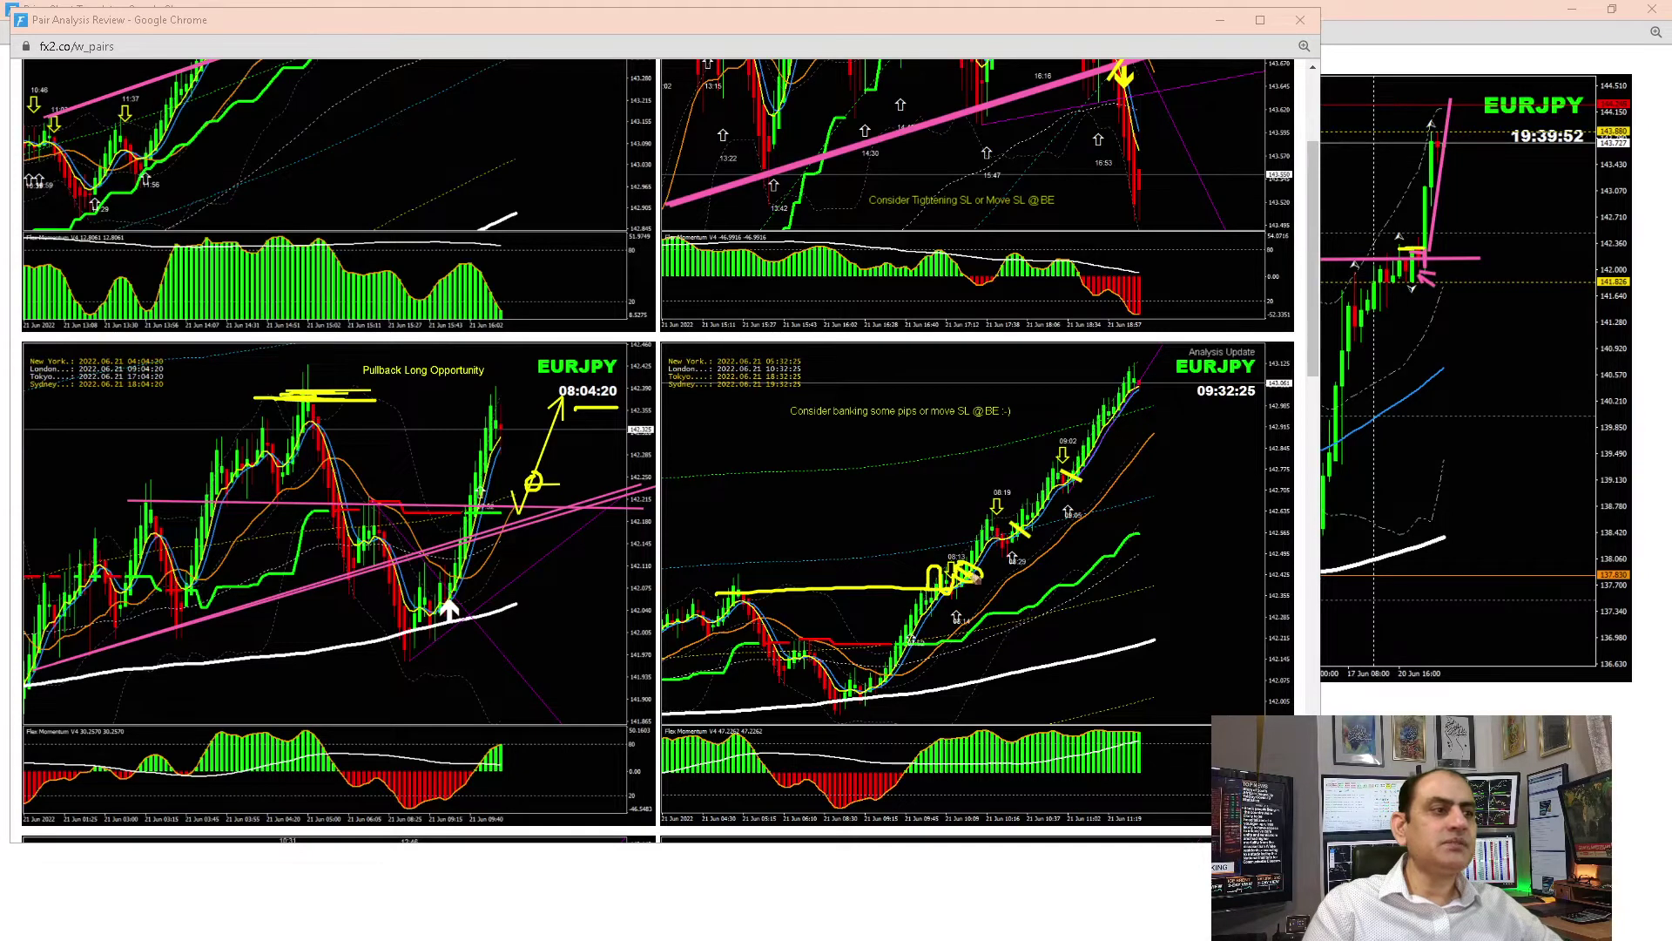
{"action": "mouse_move", "coordinate": [1015, 522]}
{"action": "left_mouse_down"}
{"action": "mouse_move", "coordinate": [1048, 521]}
{"action": "mouse_move", "coordinate": [1080, 478]}
{"action": "left_mouse_up"}
{"action": "left_click_drag", "start_coordinate": [771, 445], "coordinate": [1163, 448]}
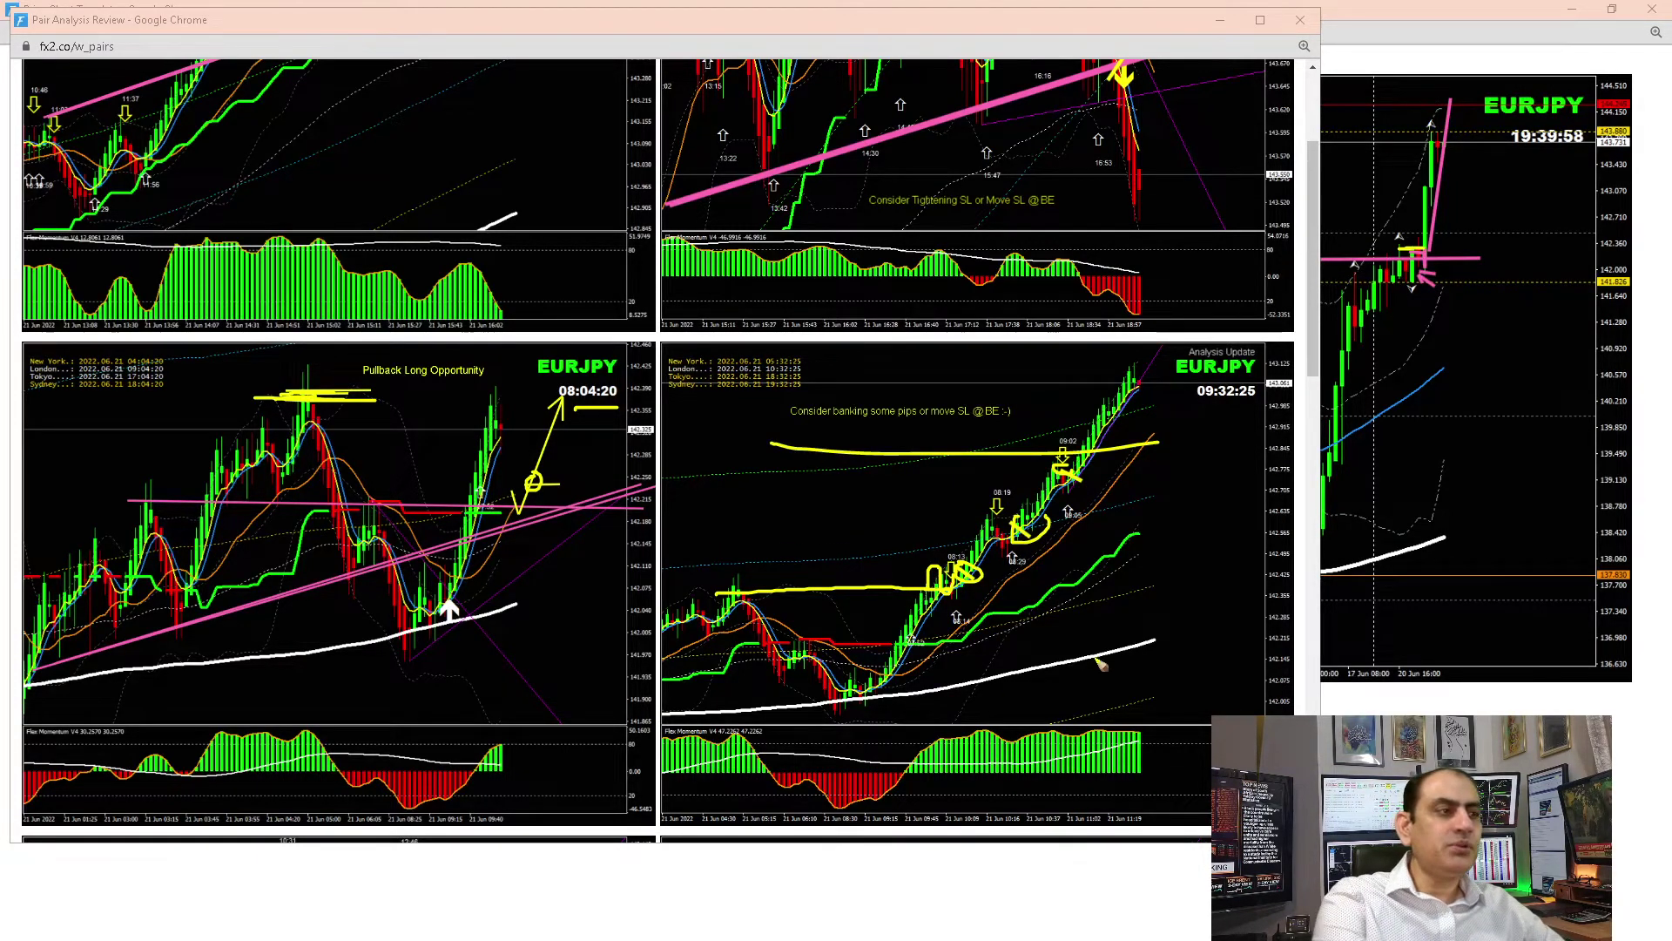
{"action": "key", "text": "Escape"}
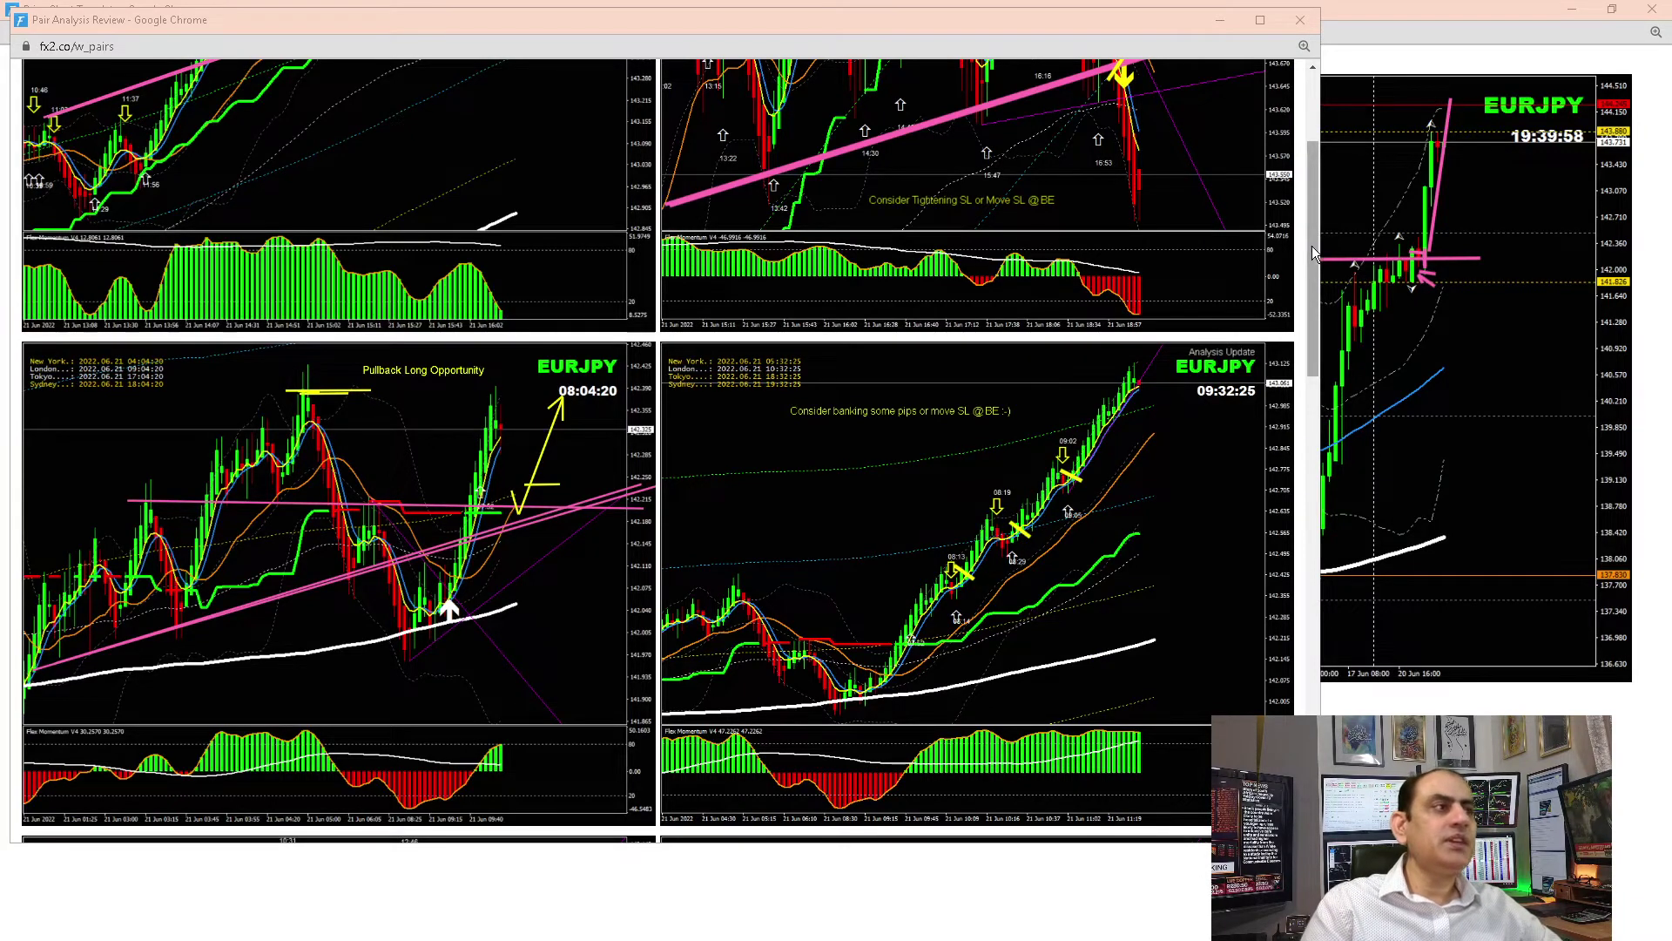
Scroll back up, circle the trendline breakdown in yellow, then undo the circle
{"action": "scroll", "coordinate": [1311, 246], "scroll_direction": "up", "scroll_amount": 3}
{"action": "key", "text": "ctrl+alt+g"}
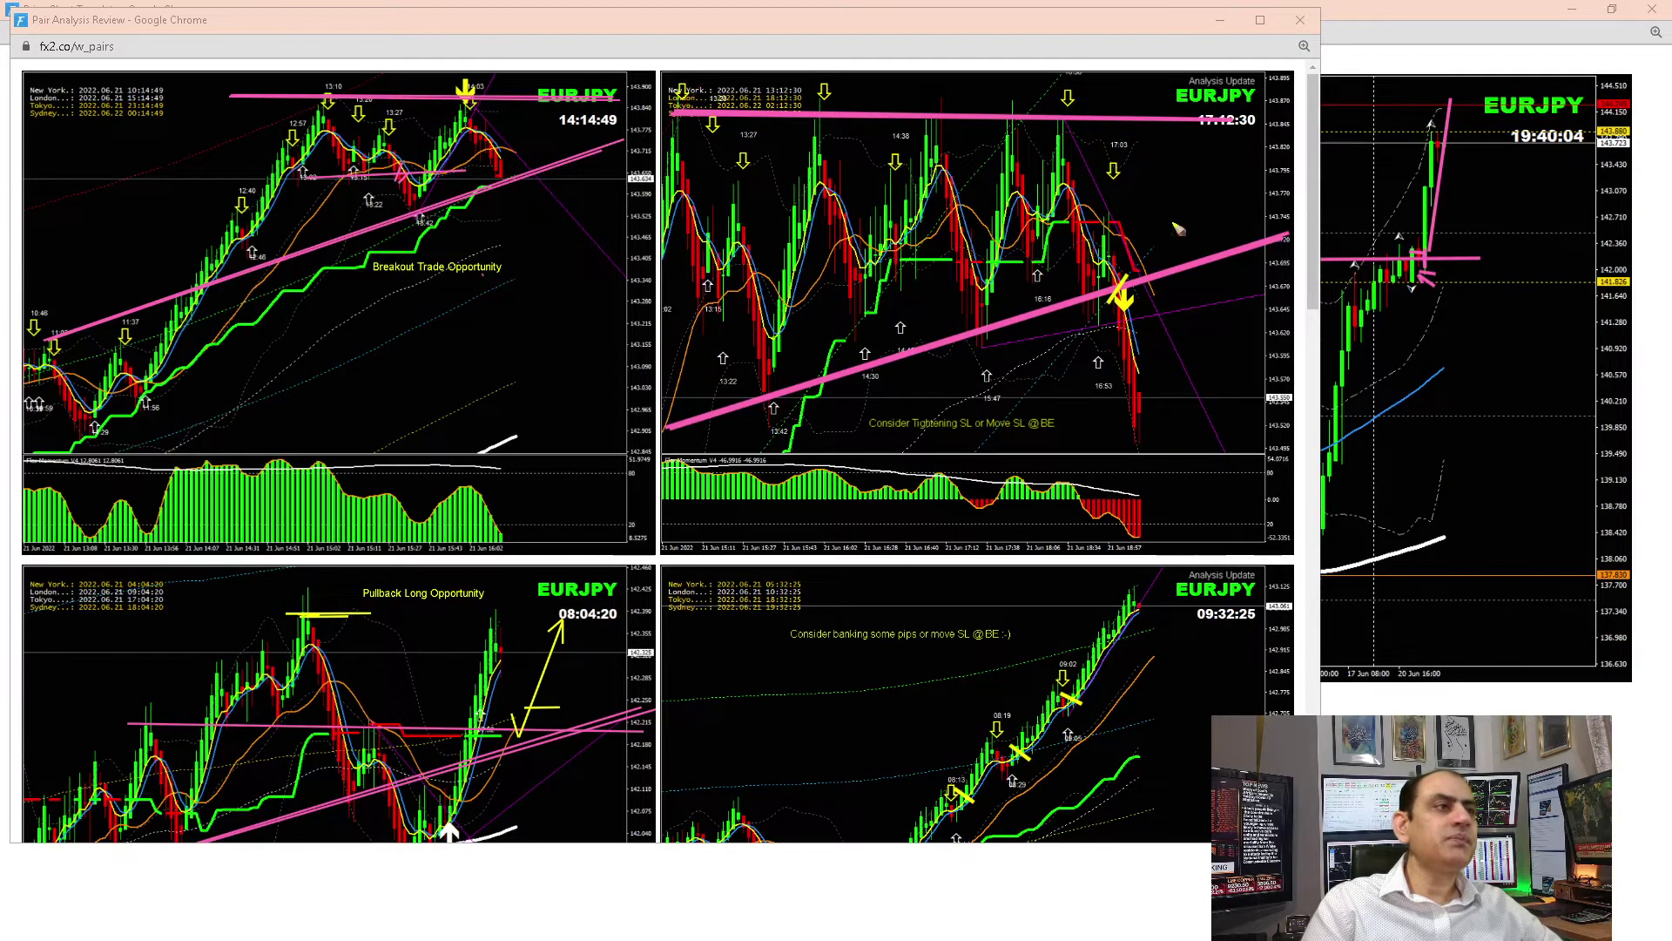
{"action": "left_click_drag", "start_coordinate": [1116, 288], "coordinate": [1126, 293]}
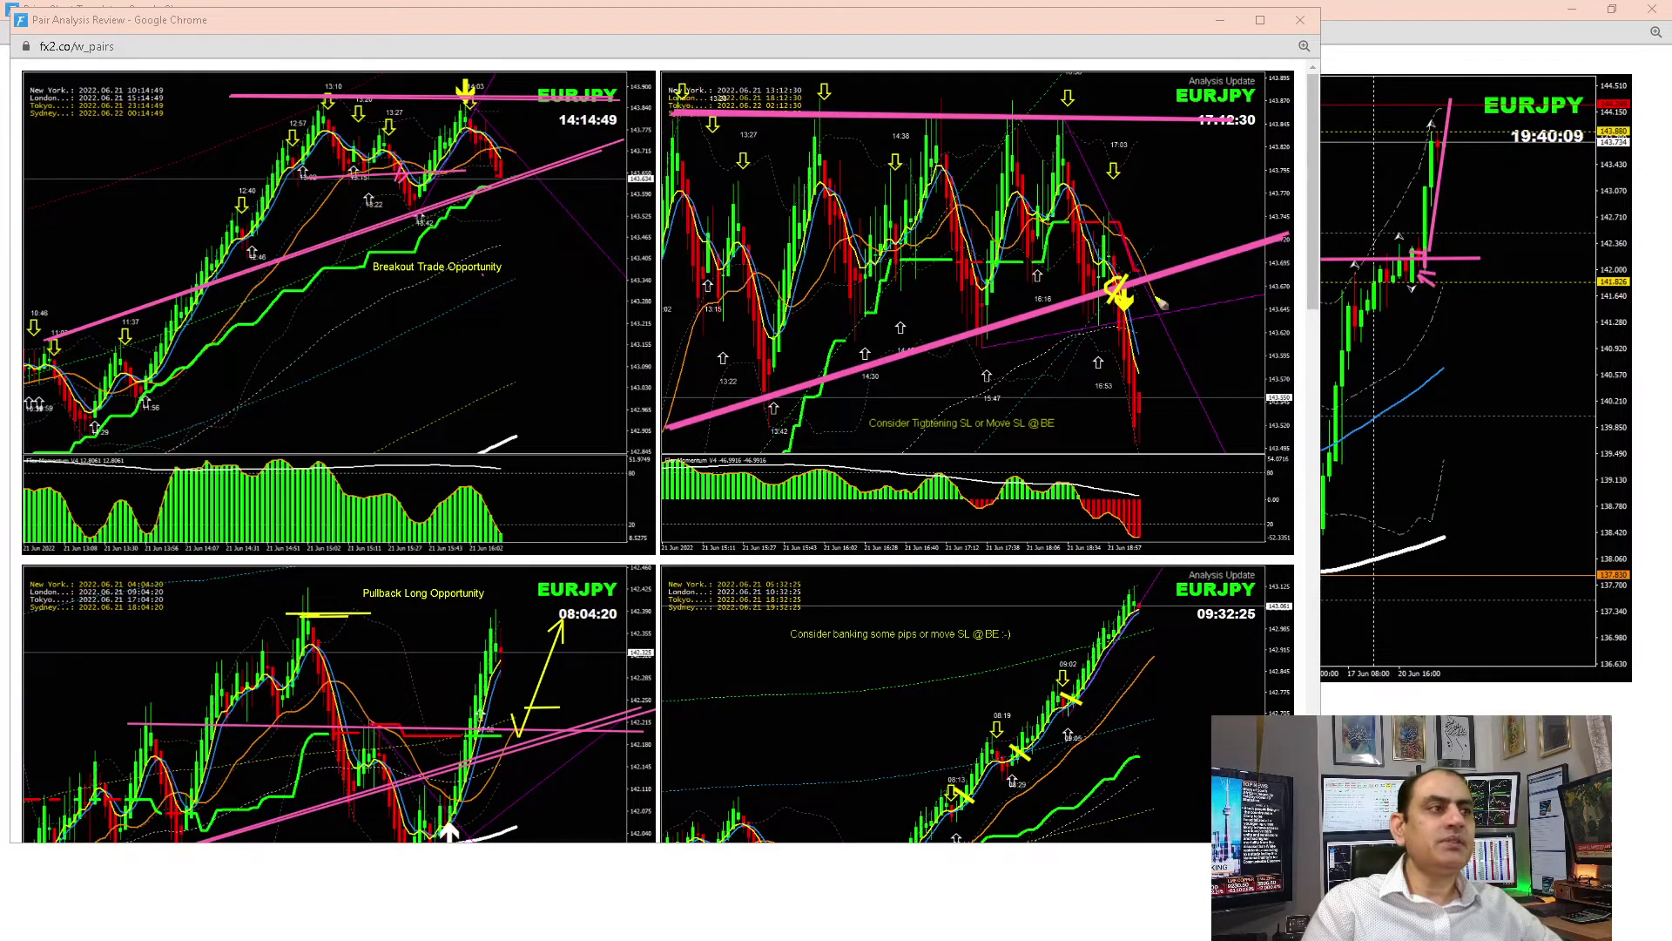
{"action": "key", "text": "ctrl+z"}
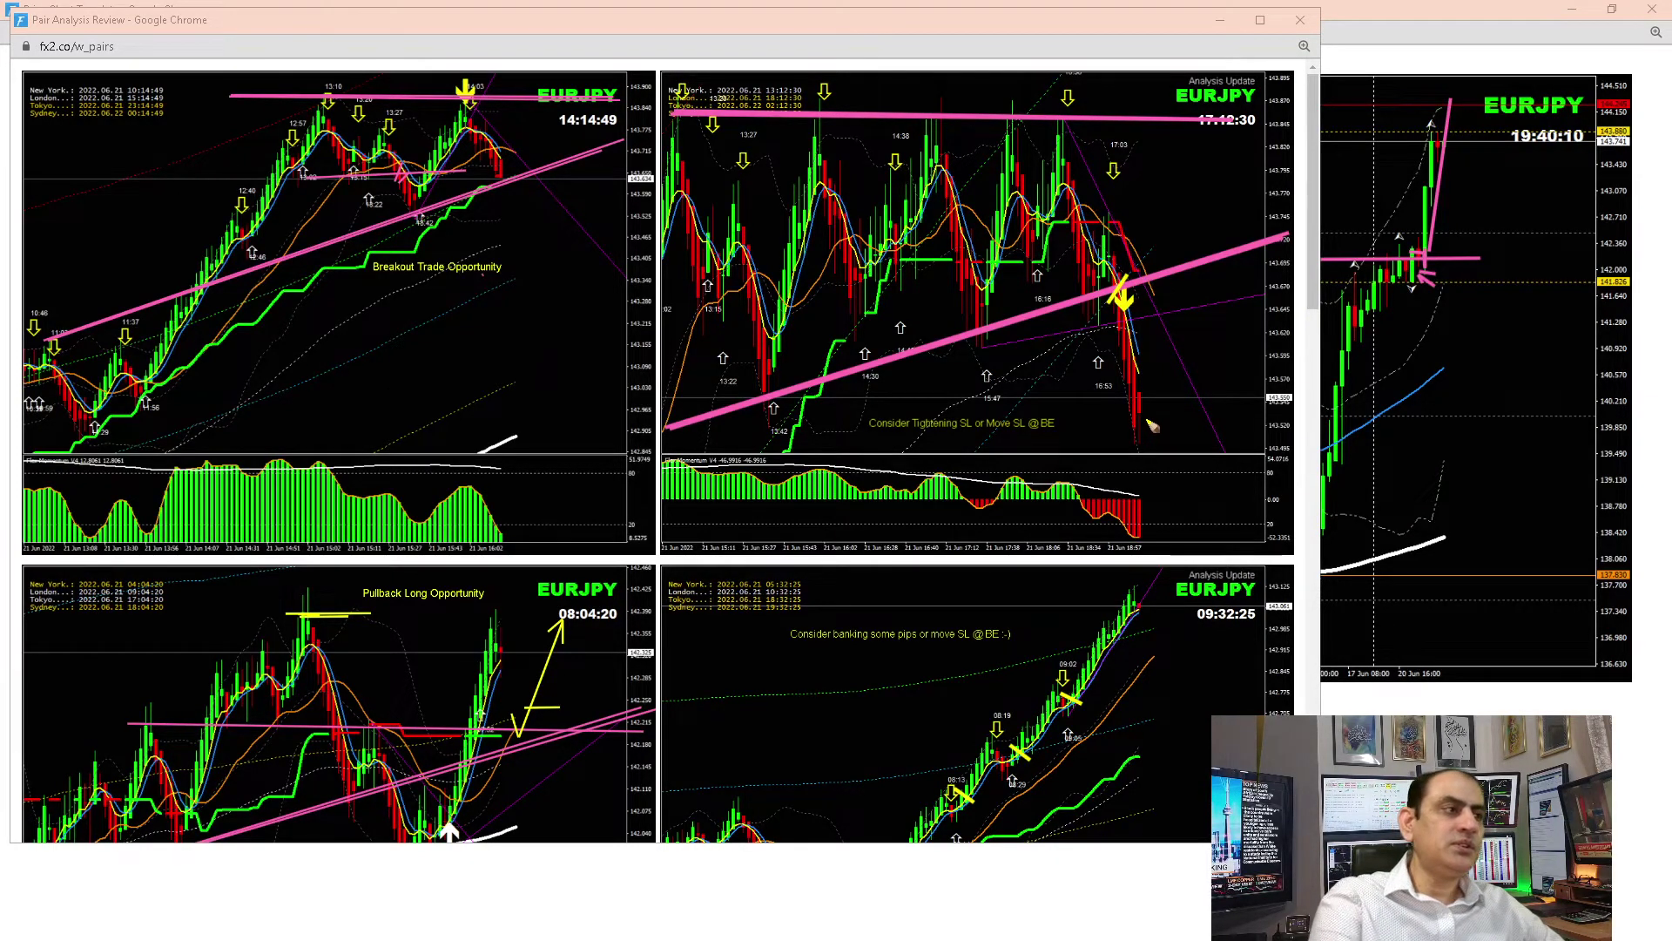
Close the EURJPY analysis review and then the EURJPY chart page
{"action": "left_click", "coordinate": [1300, 19]}
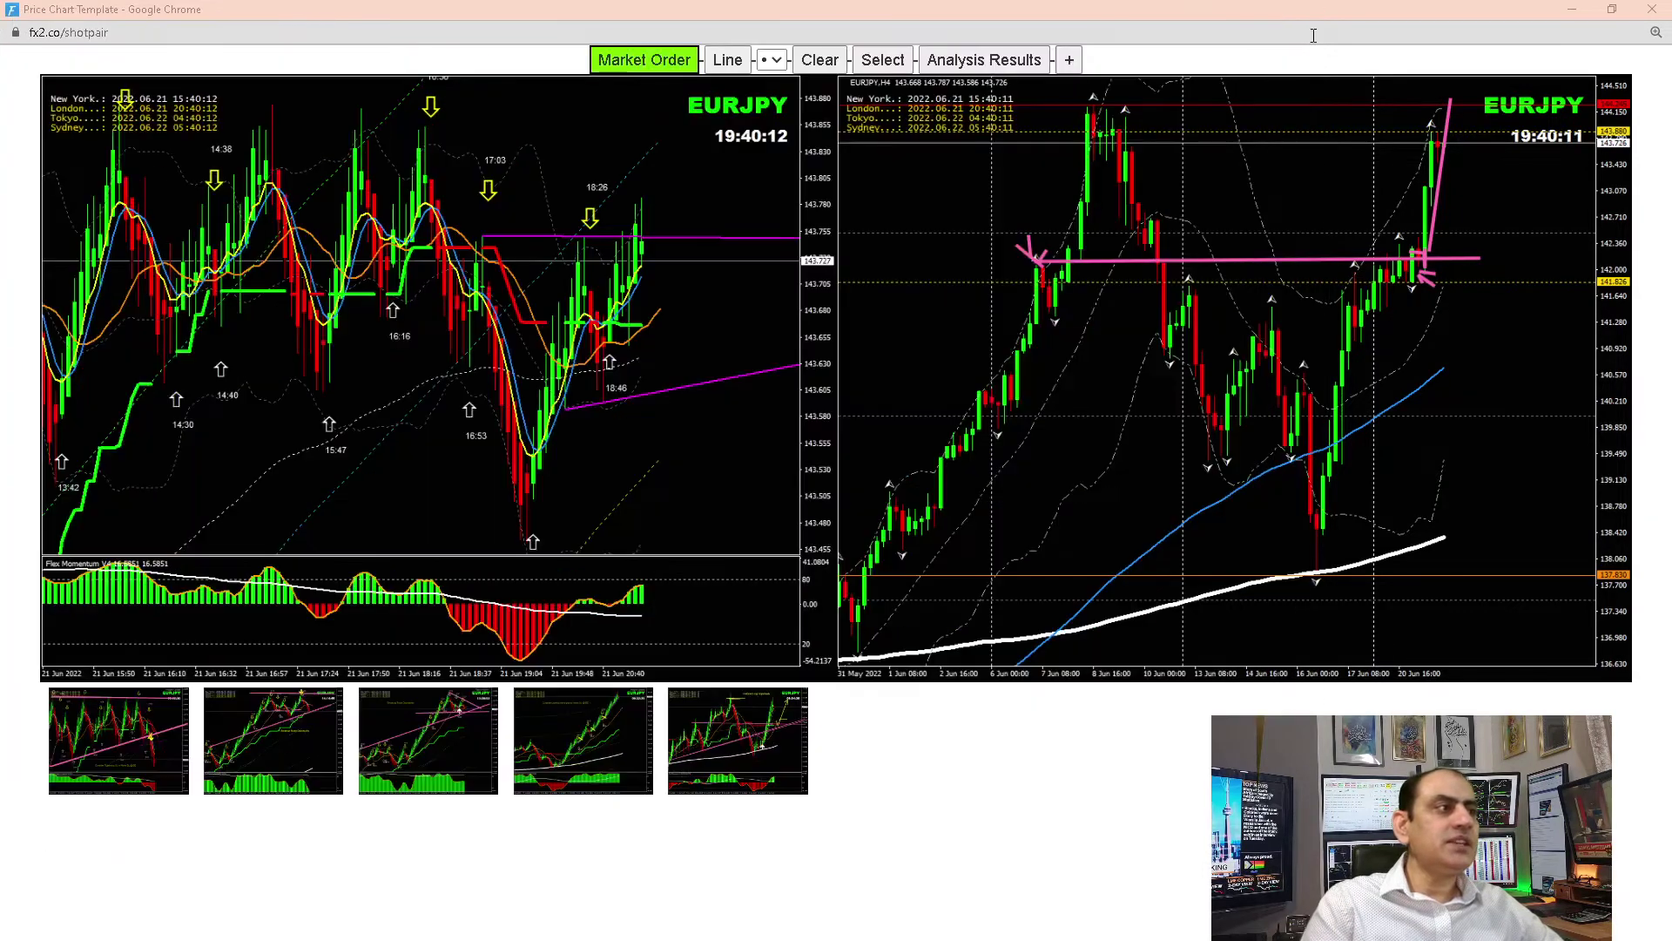
{"action": "left_click", "coordinate": [1652, 10]}
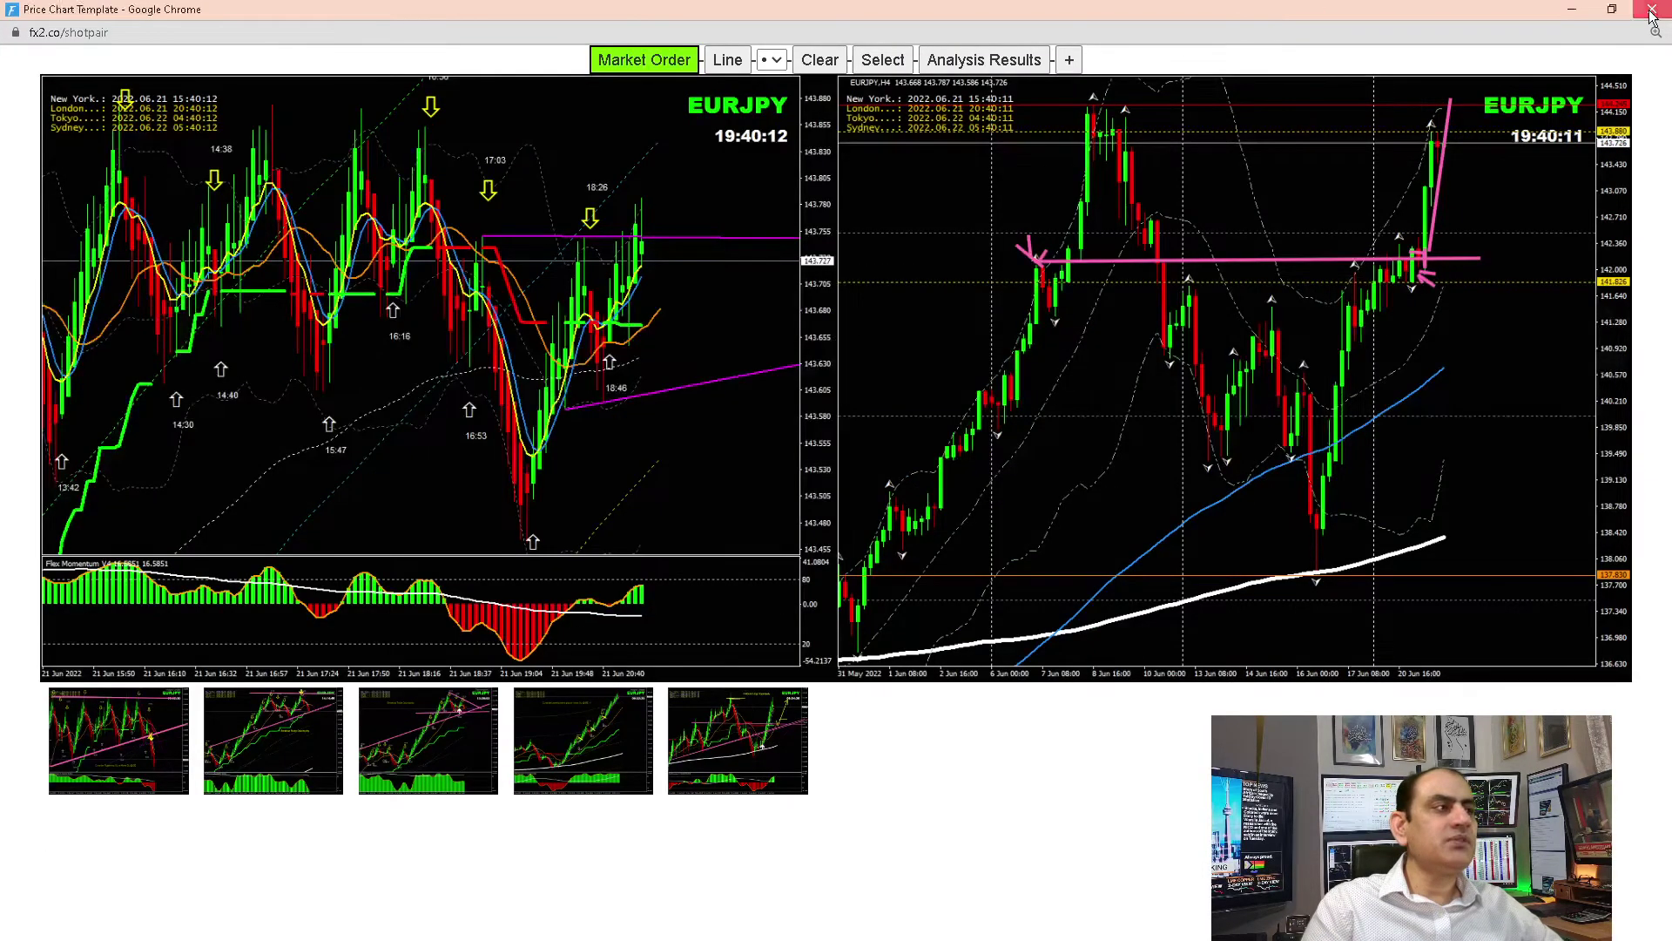